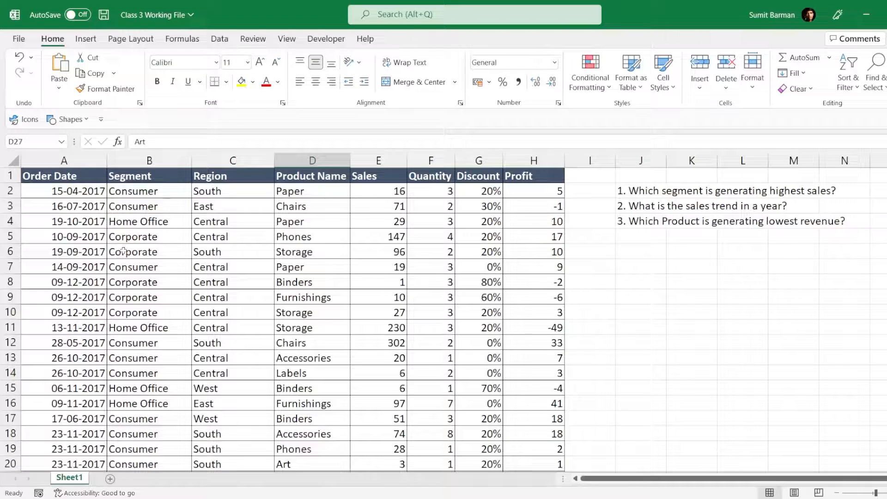
- Review the Order Date column and the questions about the highest-selling segment and the yearly sales trend
click(63, 160)
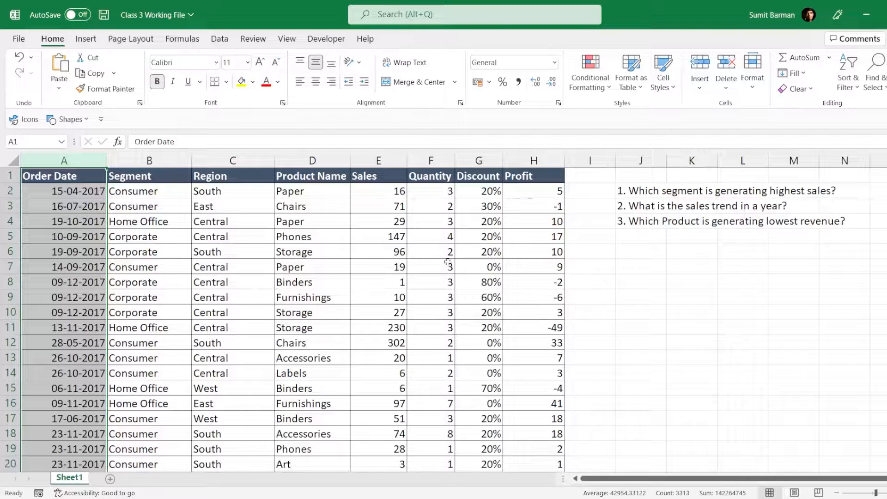
click(666, 191)
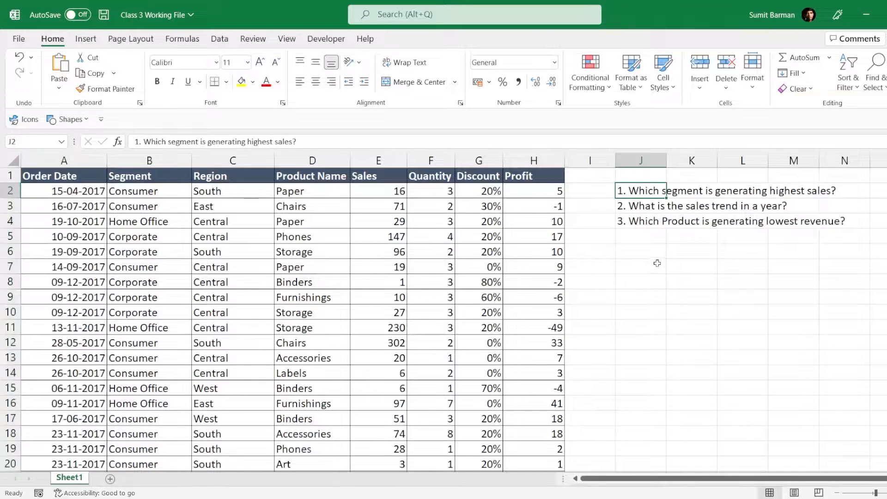
click(657, 262)
click(645, 191)
click(650, 208)
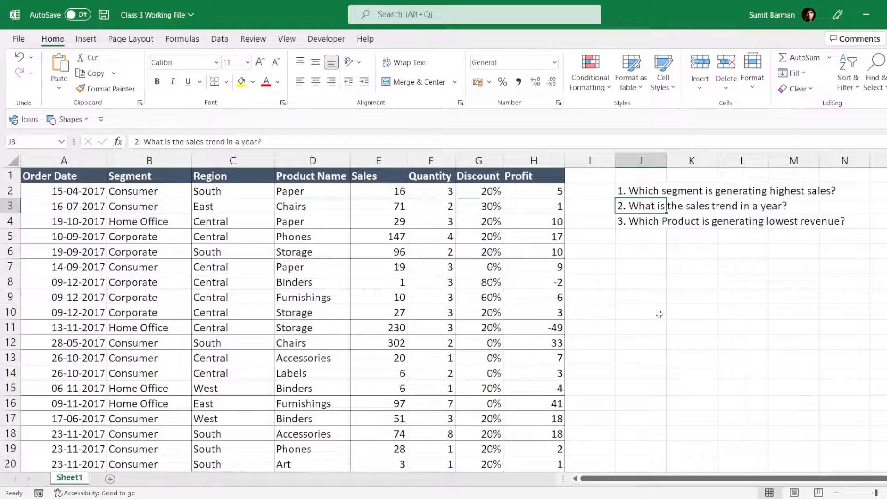
- Create a PivotTable on a new worksheet from the RowData range A1:H3313
click(431, 312)
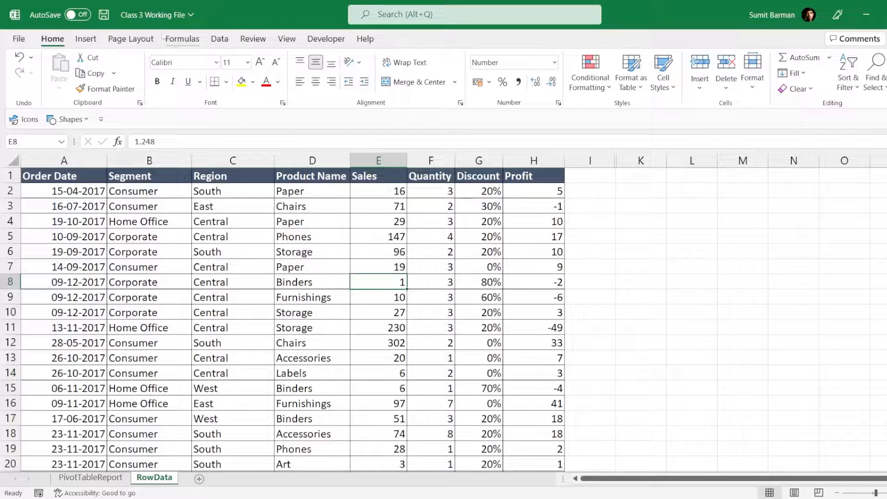
click(85, 39)
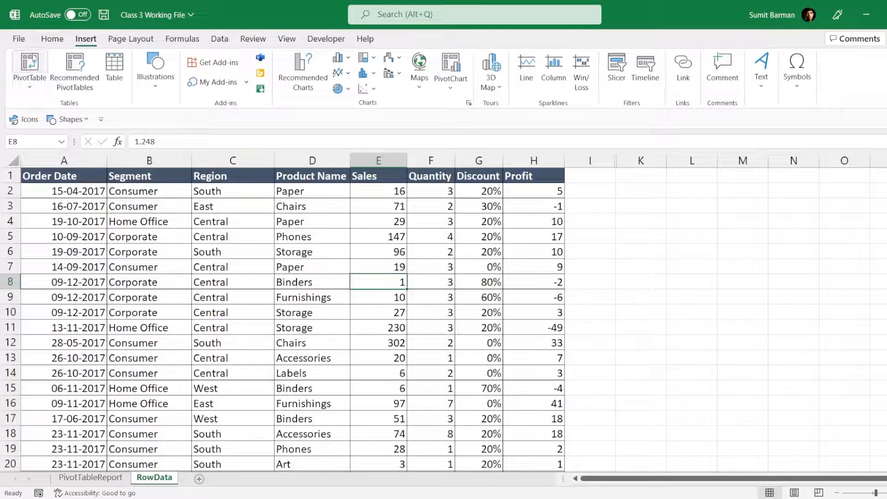
click(29, 62)
key(Escape)
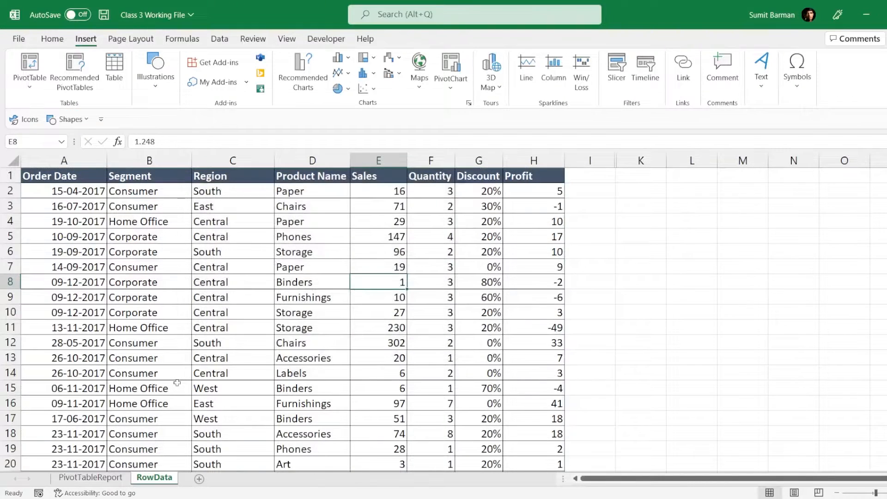
key(alt+n)
key(v)
key(t)
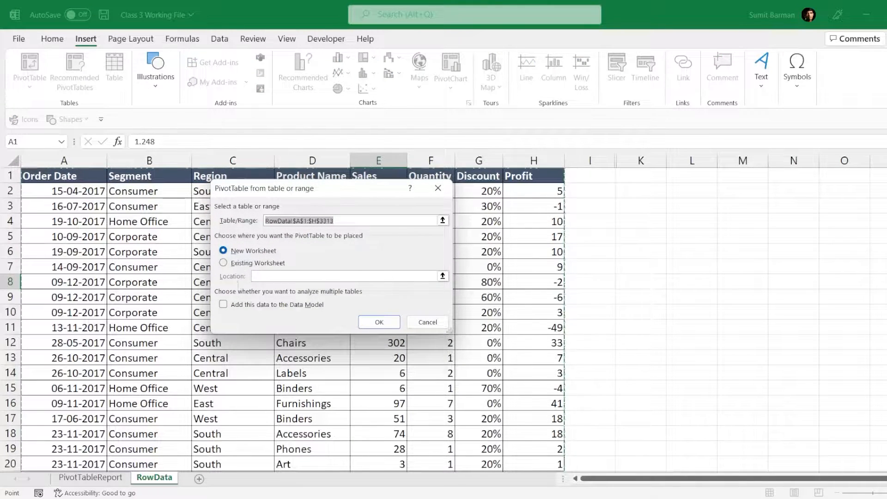
click(224, 263)
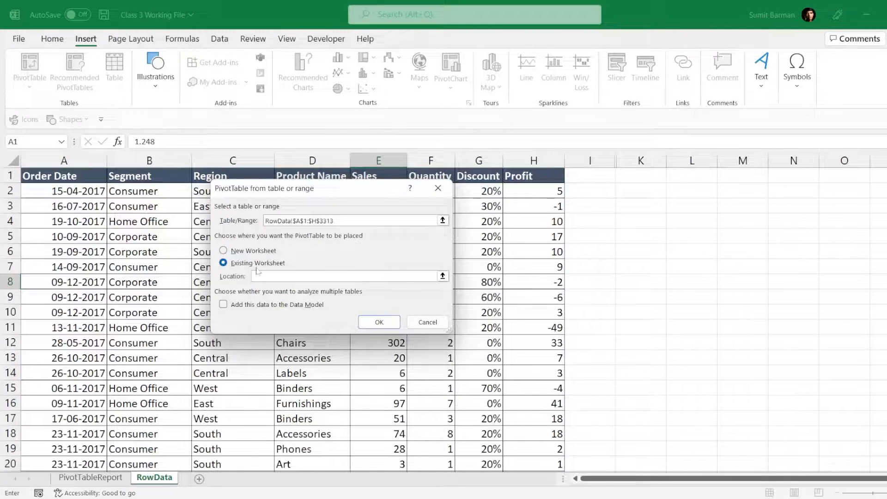
click(697, 176)
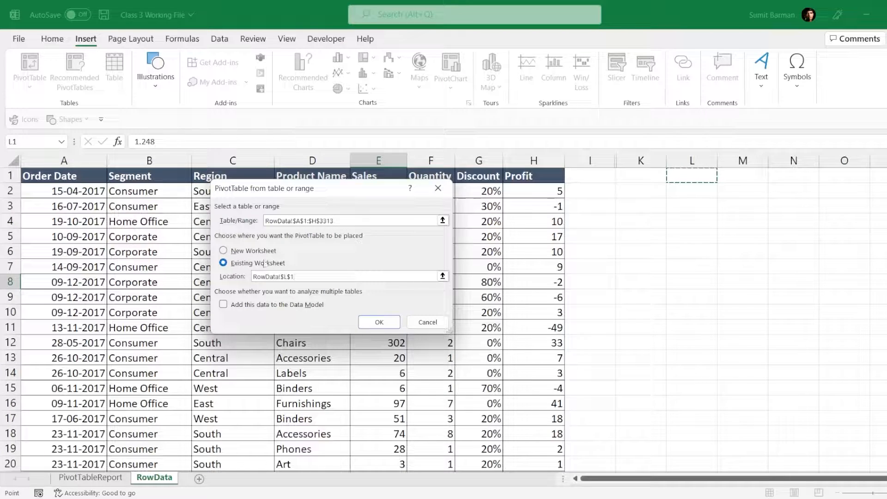
click(247, 251)
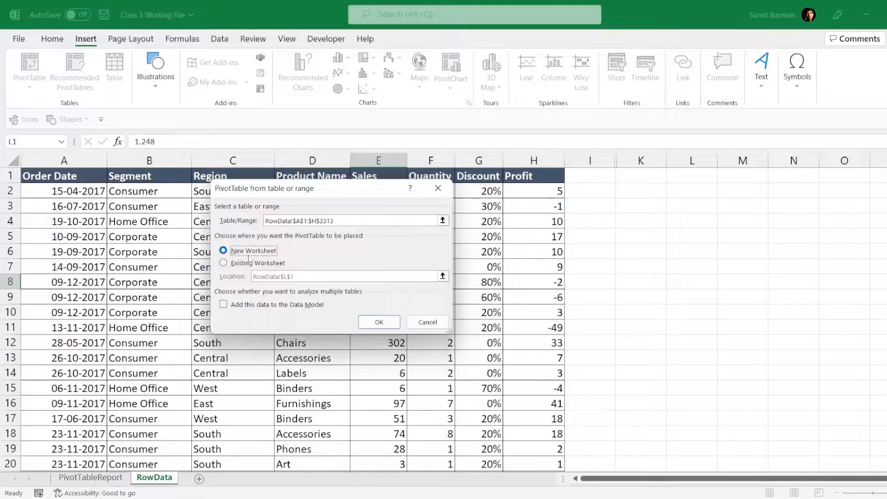
click(379, 322)
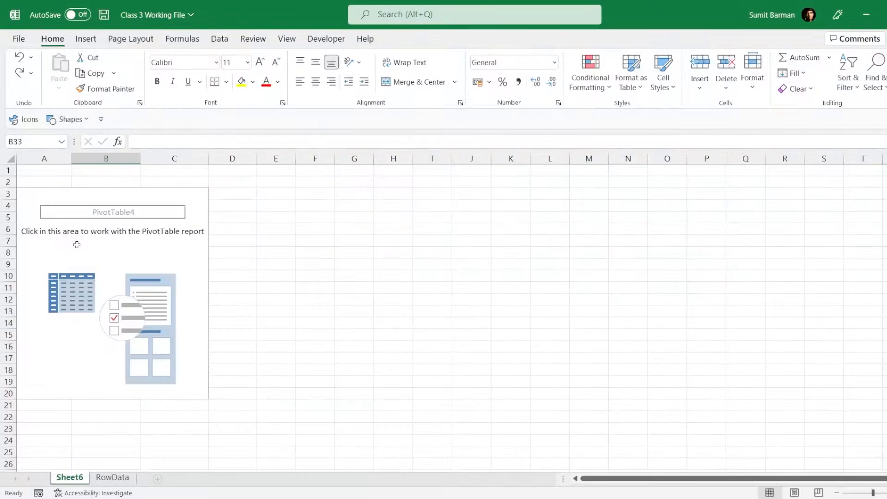
- Rename the new pivot table worksheet as PivotTableReport
double_click(70, 478)
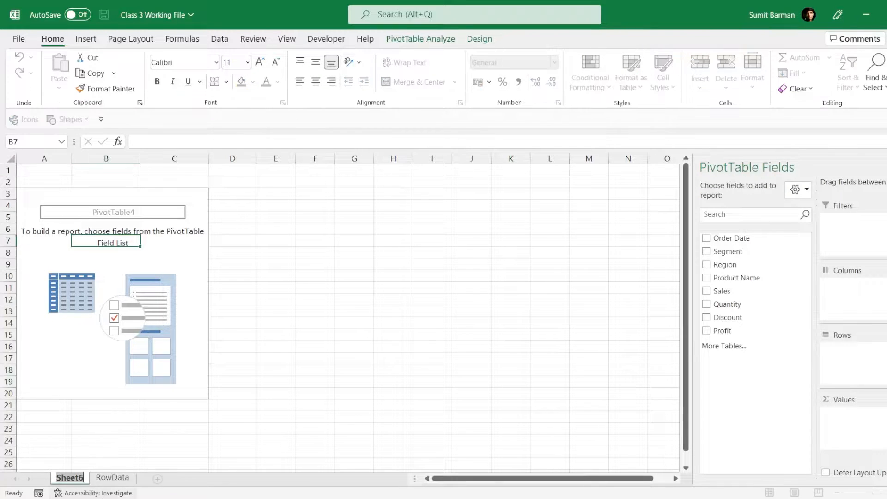
text(PivotTableReport)
key(Return)
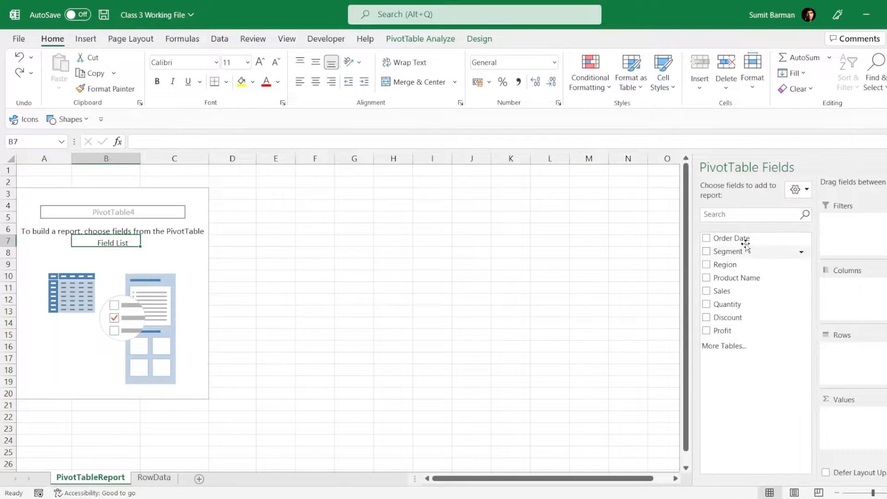
- Check the order dates in the RowData sheet and add the Segment field to the pivot table's rows
click(154, 477)
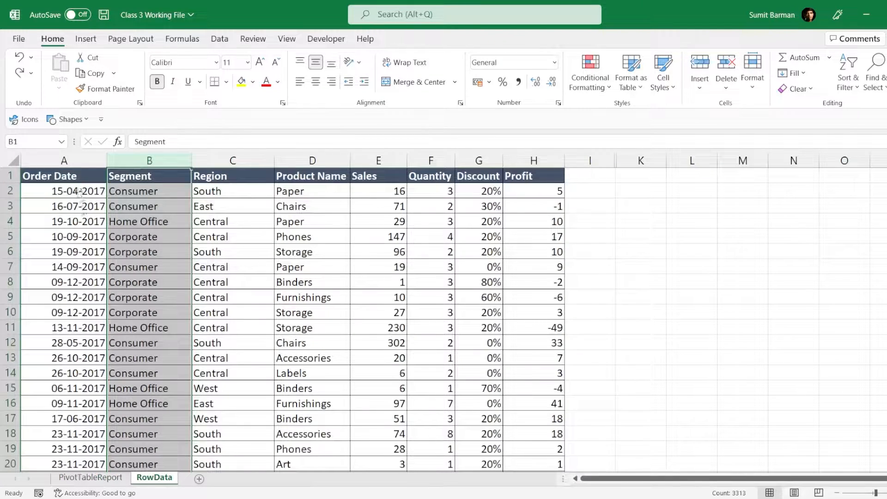
click(80, 193)
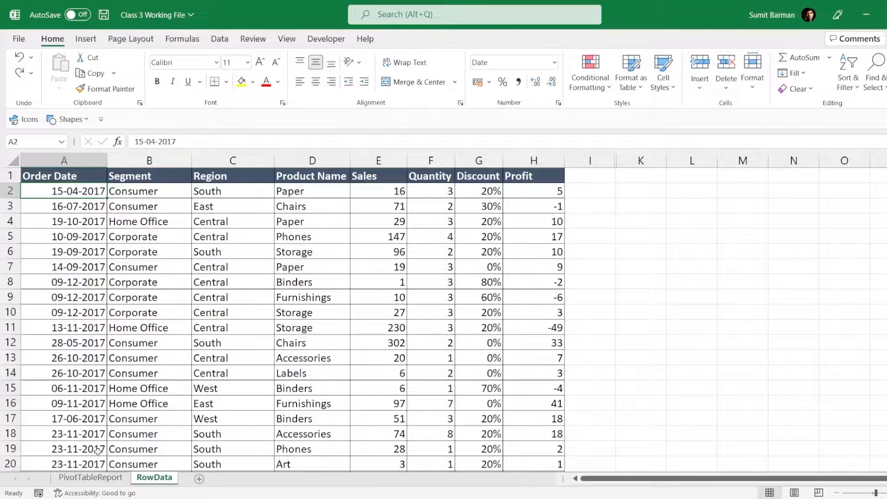
click(90, 477)
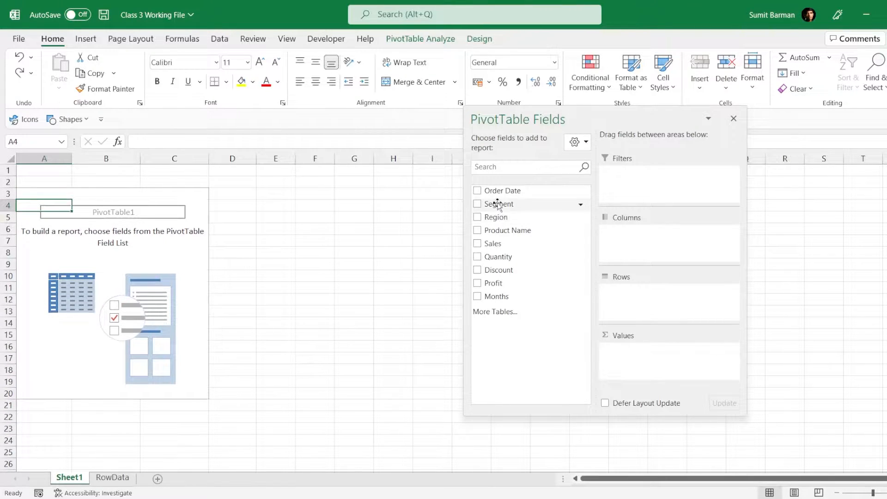
drag(495, 203, 640, 298)
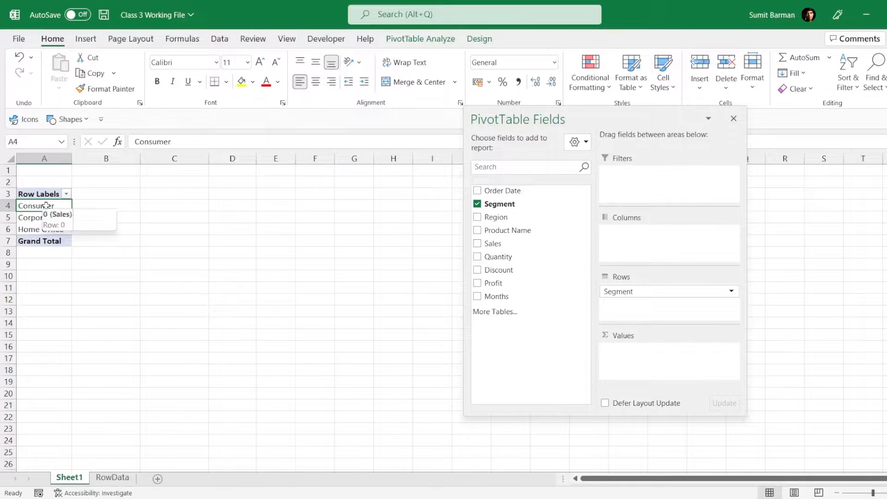
- Add the Sales field to the pivot table's rows and remove the Segment field from them
click(112, 477)
scroll(174, 300, up, 7)
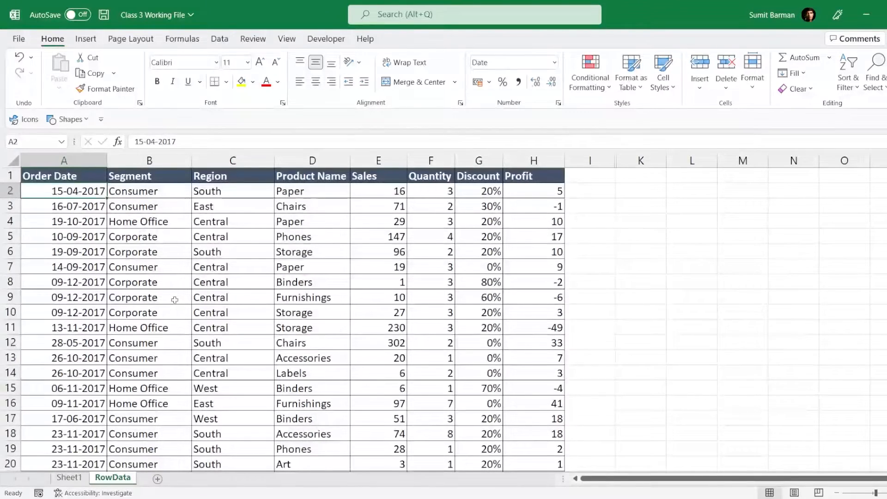
click(162, 178)
click(69, 478)
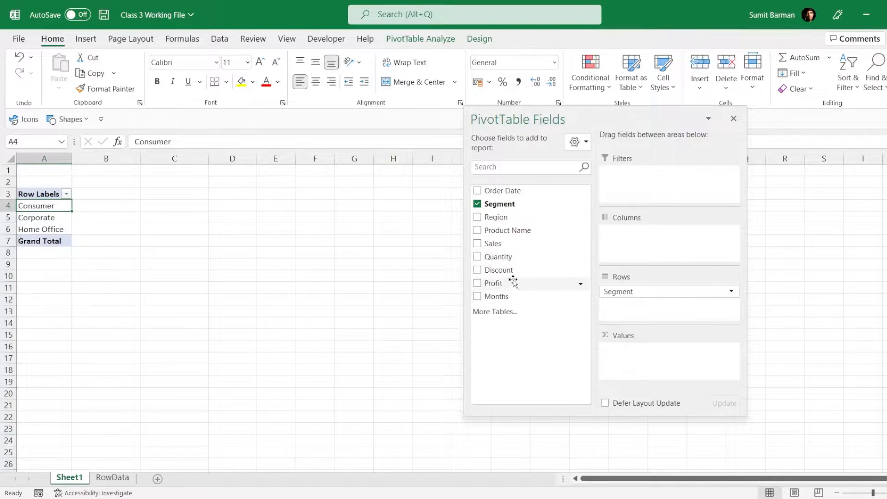
drag(498, 245, 689, 323)
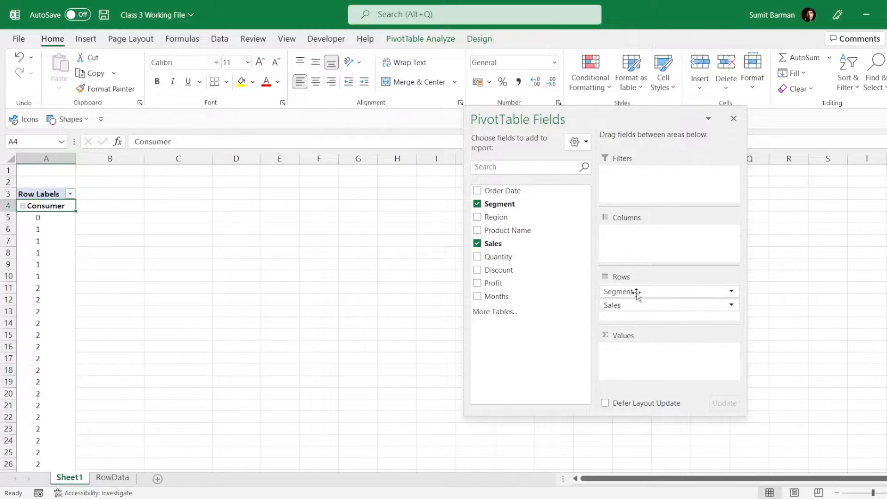
drag(634, 291, 534, 365)
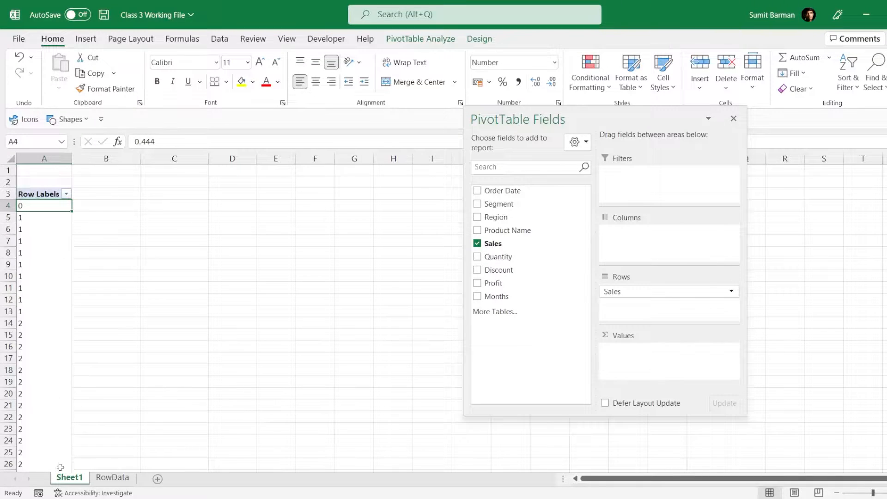
- Examine the RowData sheet's text columns Segment, Region and Product Name and its numeric columns Sales through Profit
click(112, 477)
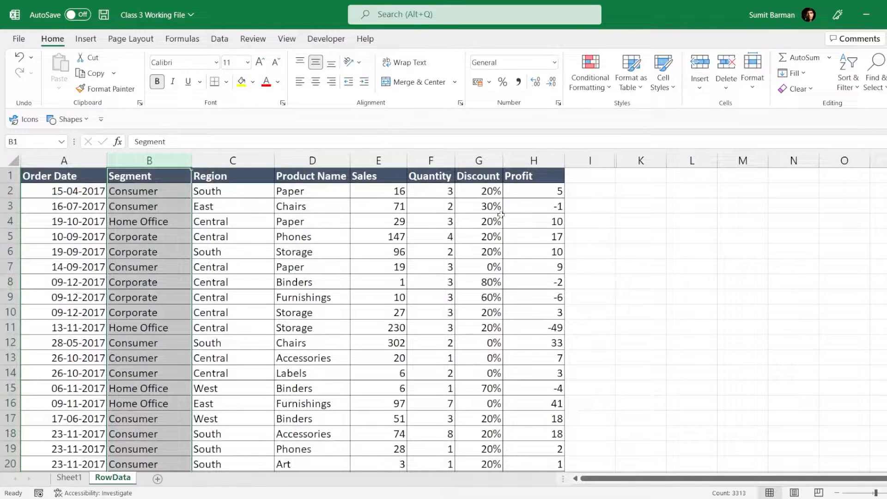
click(388, 167)
key(ctrl+Page_Up)
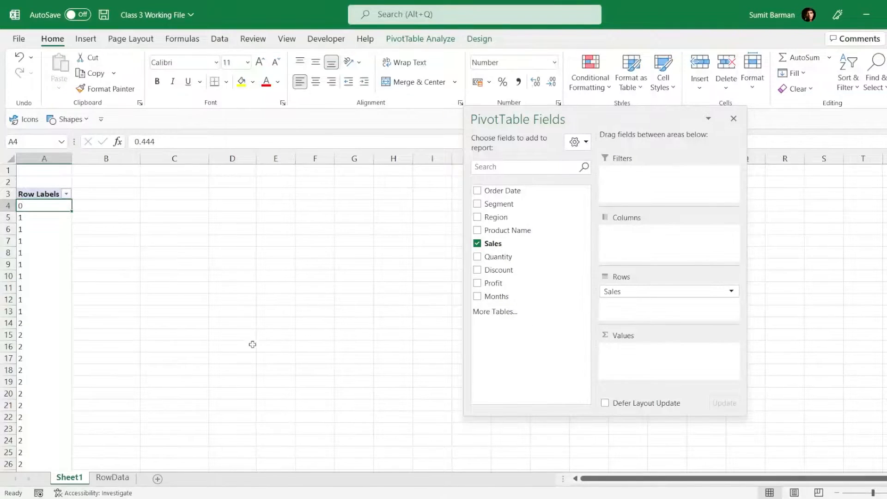
click(122, 478)
scroll(367, 327, up, 12)
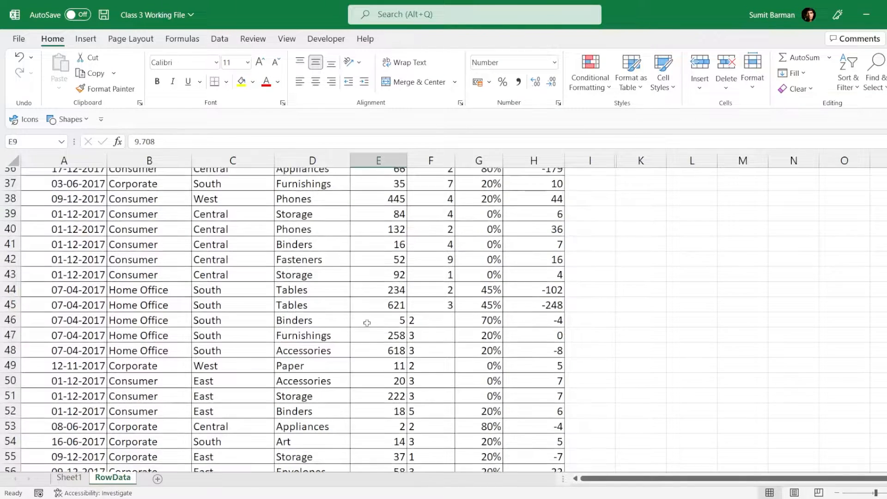
click(133, 163)
click(232, 161)
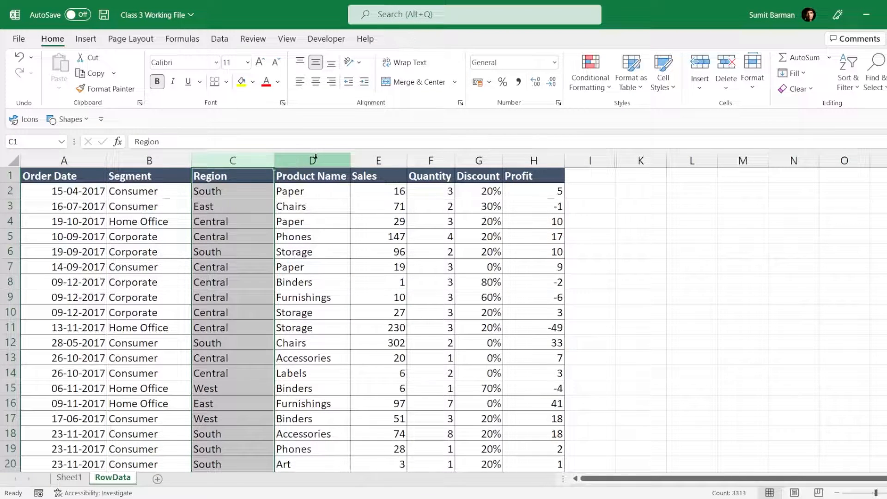
click(312, 160)
drag(149, 160, 296, 160)
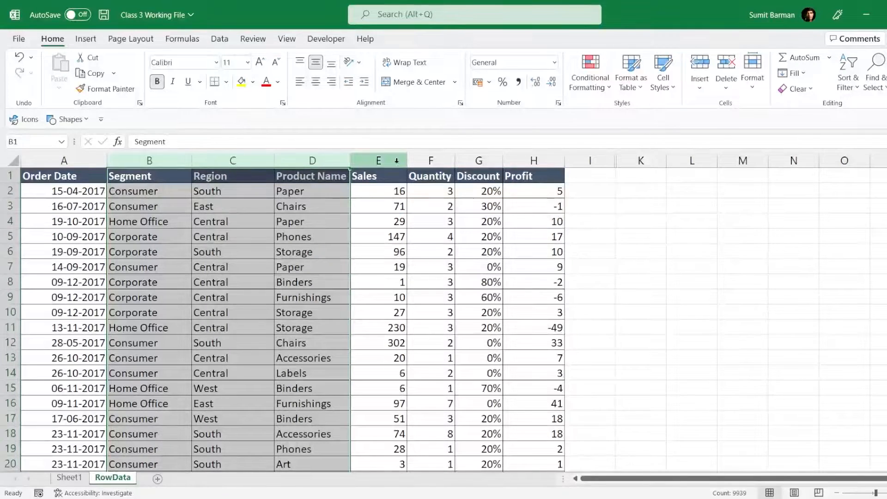
drag(378, 160, 534, 166)
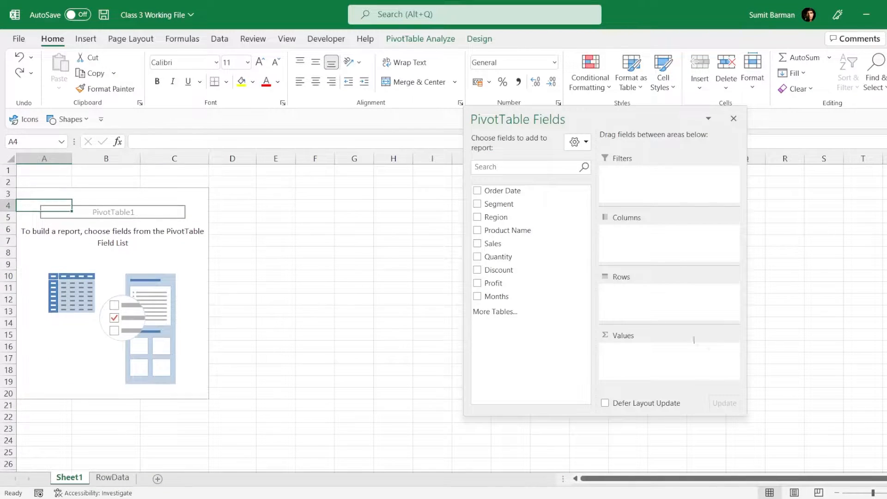
- Add the Order Date field to the pivot table's rows and compare it with the Order Date column in RowData
drag(503, 190, 664, 298)
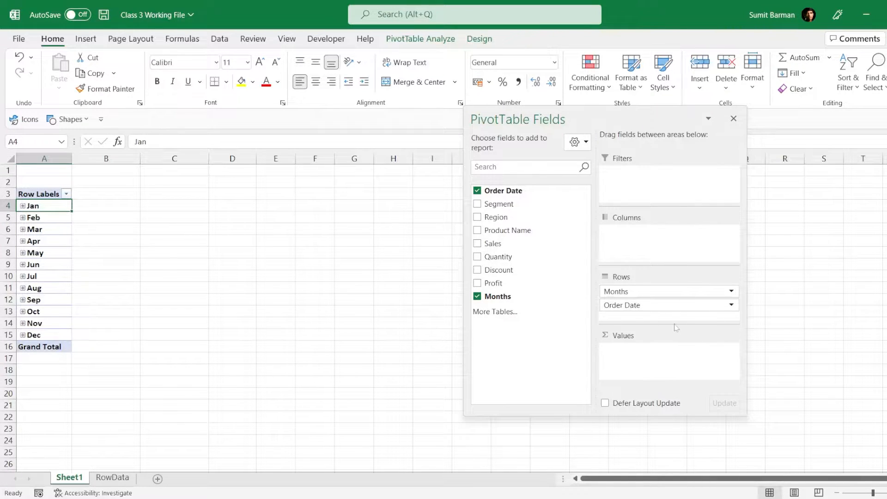
click(112, 478)
click(88, 250)
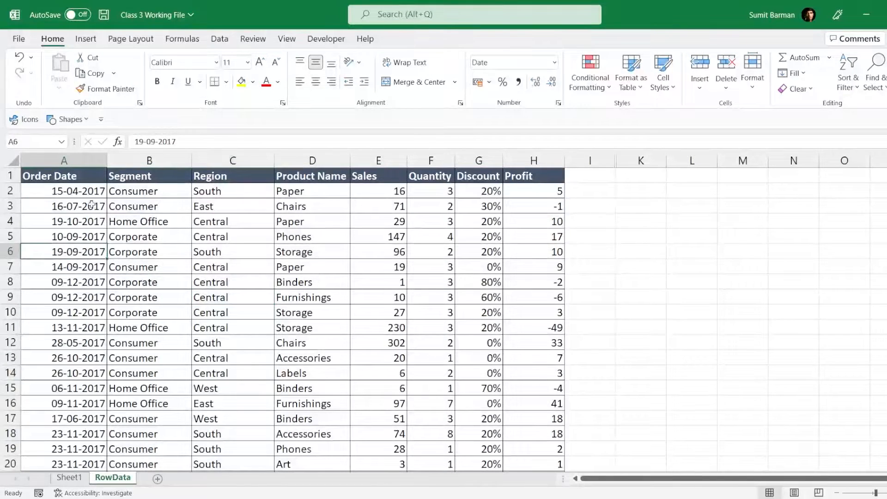
click(89, 176)
click(90, 158)
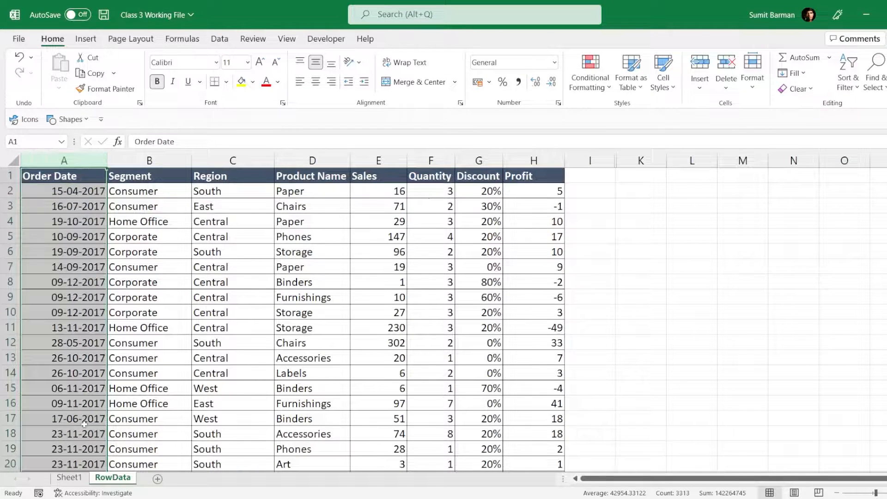
click(69, 478)
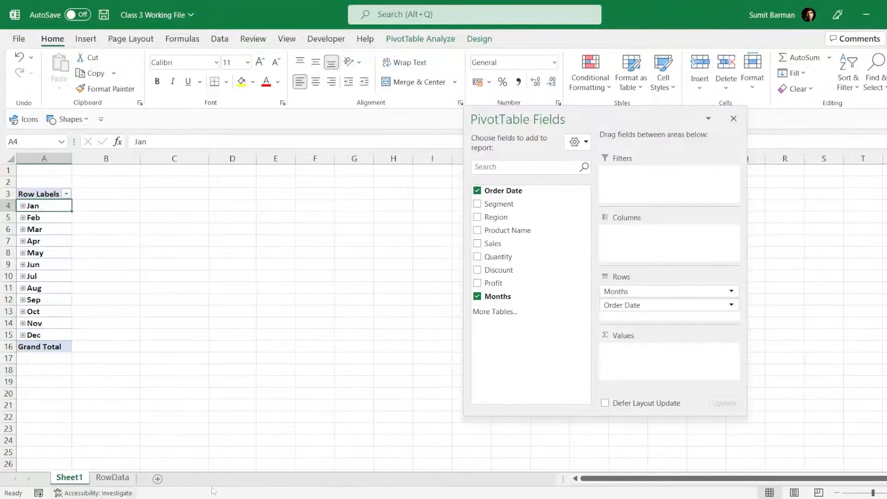
- Remove the Order Date field from the pivot table's rows, keeping only Months, and return to the RowData sheet
click(122, 479)
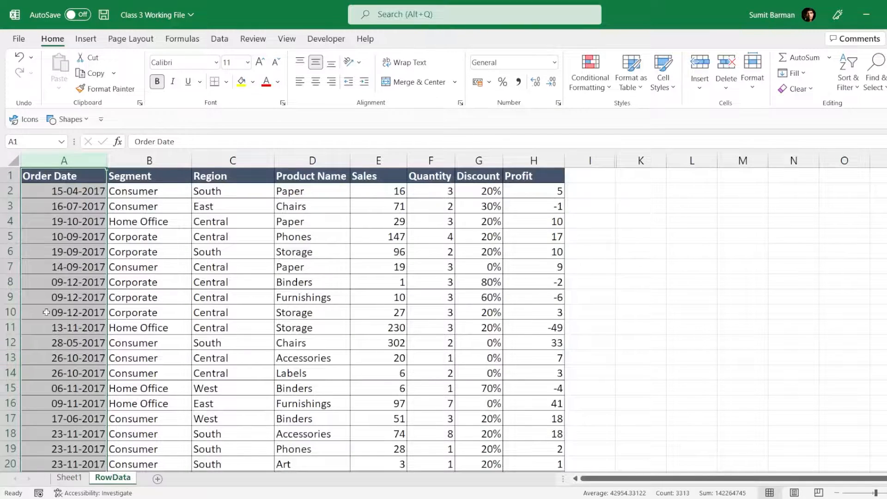
click(69, 477)
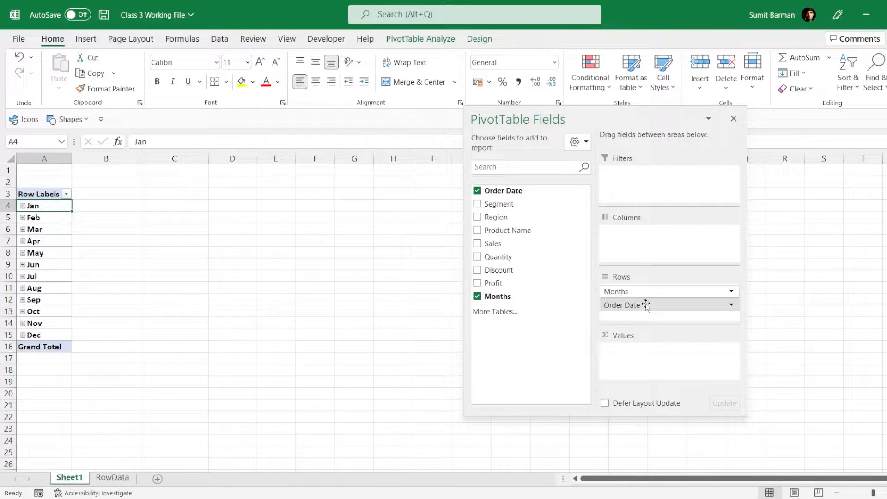
drag(646, 305, 297, 314)
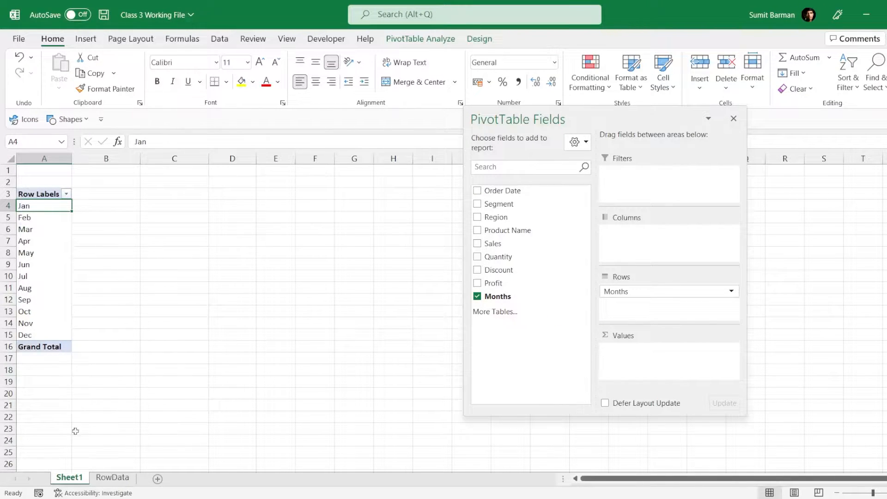
click(113, 478)
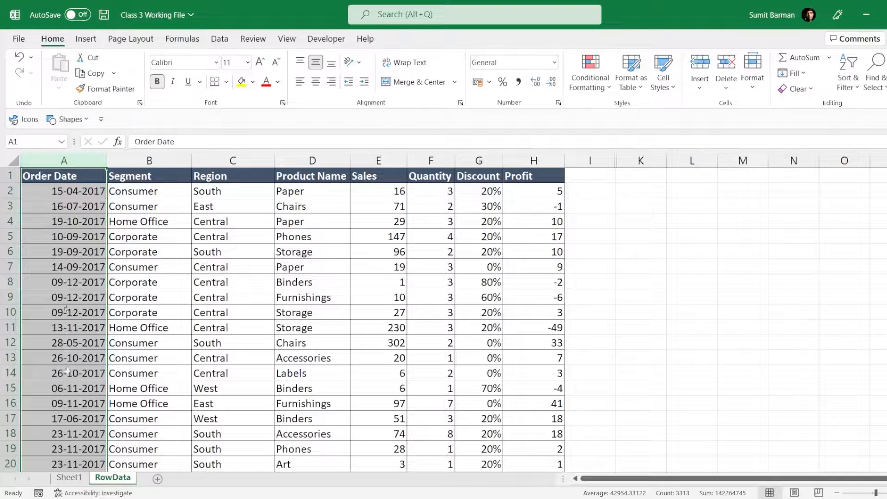
- Switch to Sheet1 and add the Profit field to the pivot table's values
click(69, 477)
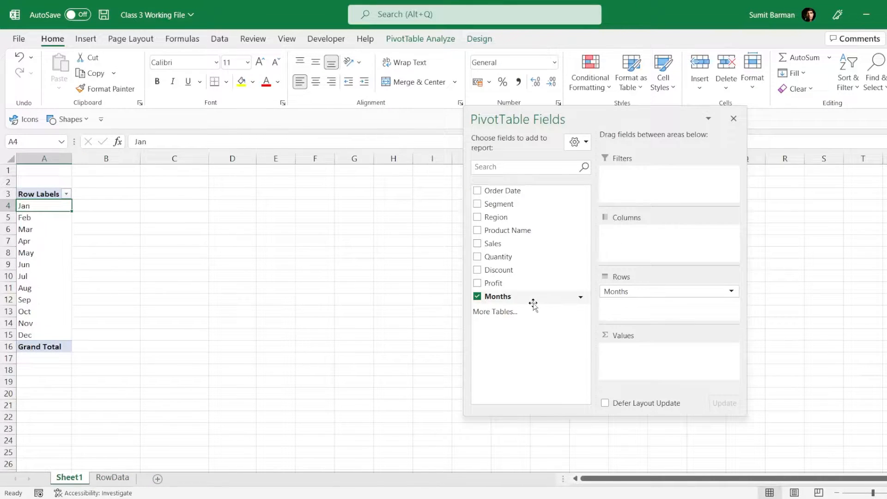
drag(497, 283, 666, 357)
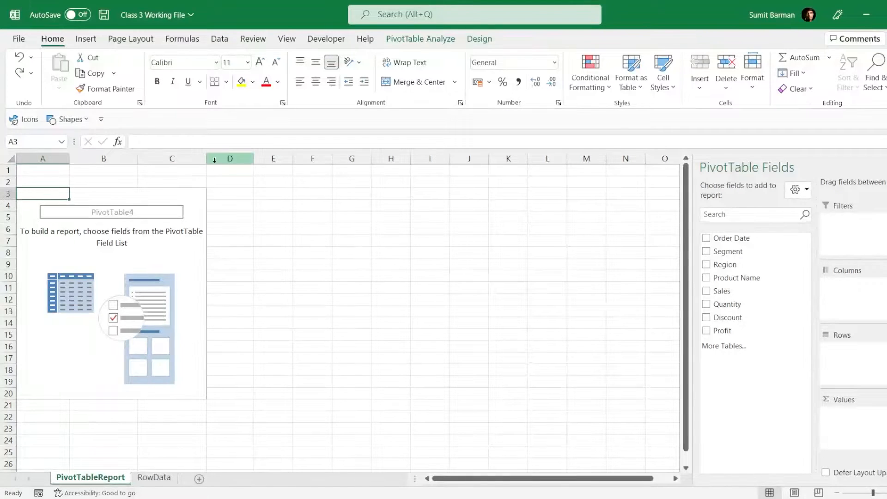
- Add Segment to the rows and Sales to the values of the empty pivot table on the PivotTableReport sheet
drag(729, 251, 877, 373)
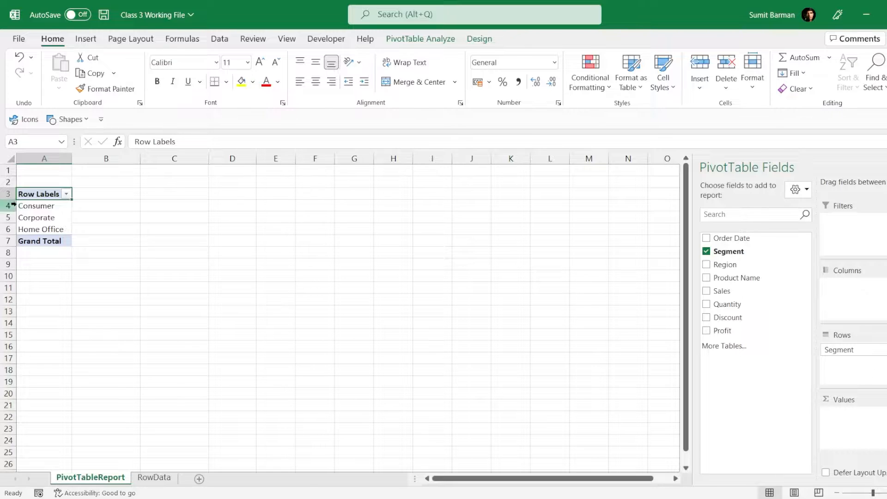
drag(45, 208, 42, 229)
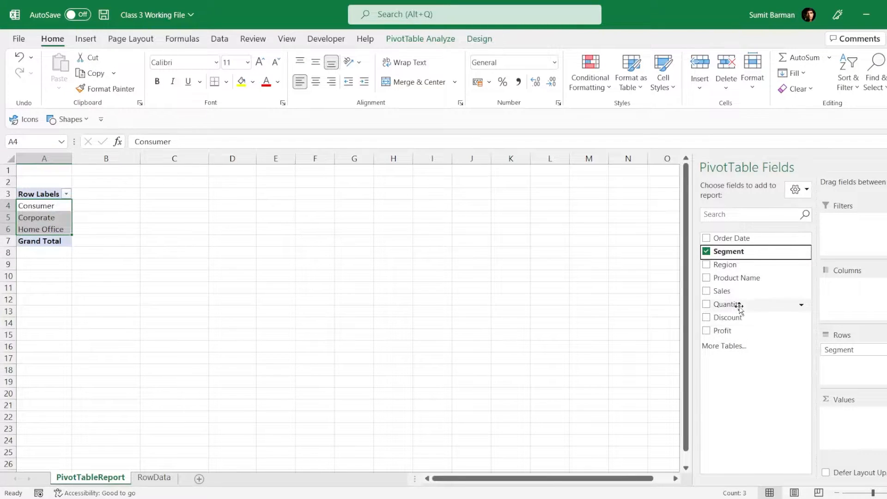
drag(722, 291, 868, 425)
- Examine the Sum of Sales column for the Consumer, Corporate and Home Office segments
click(95, 216)
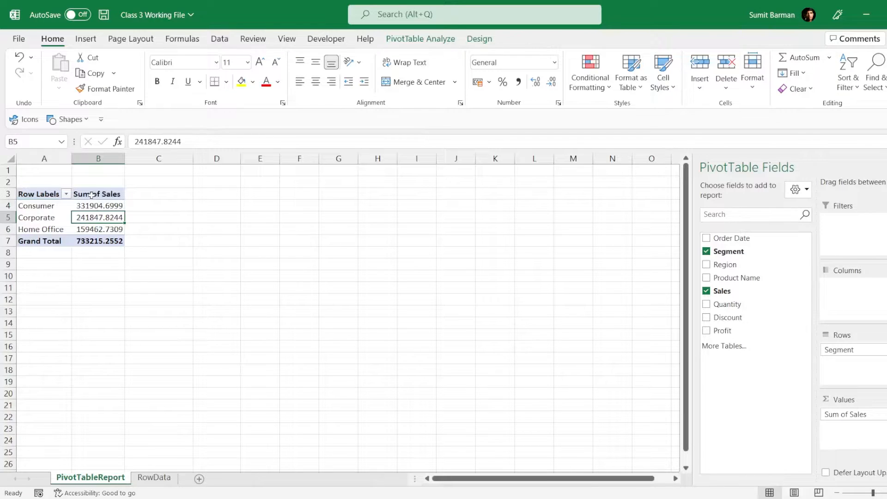
click(91, 195)
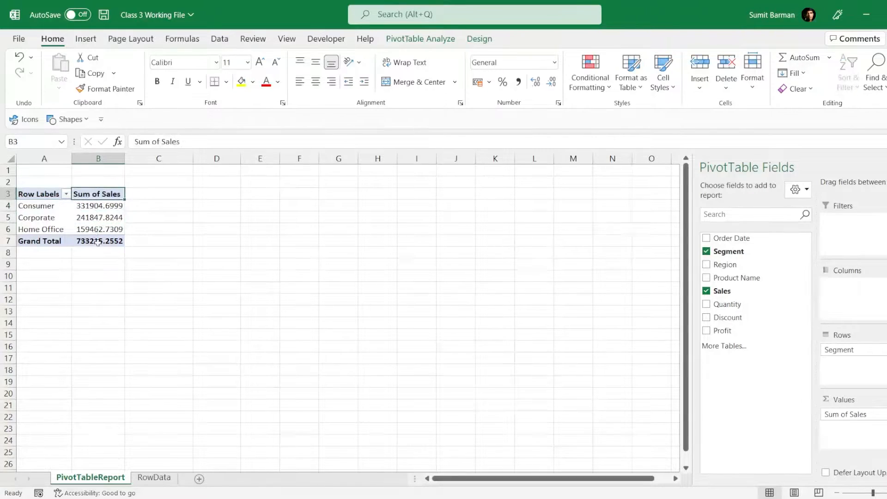
click(37, 206)
click(34, 219)
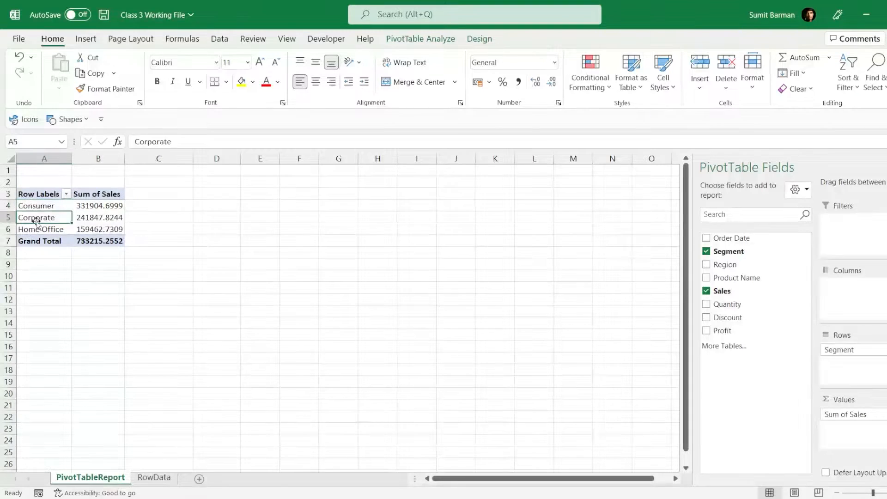
click(44, 230)
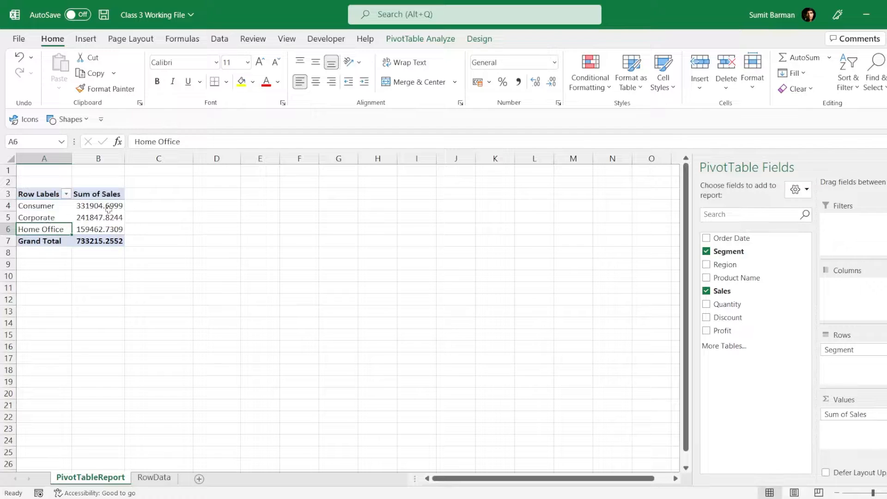
click(30, 208)
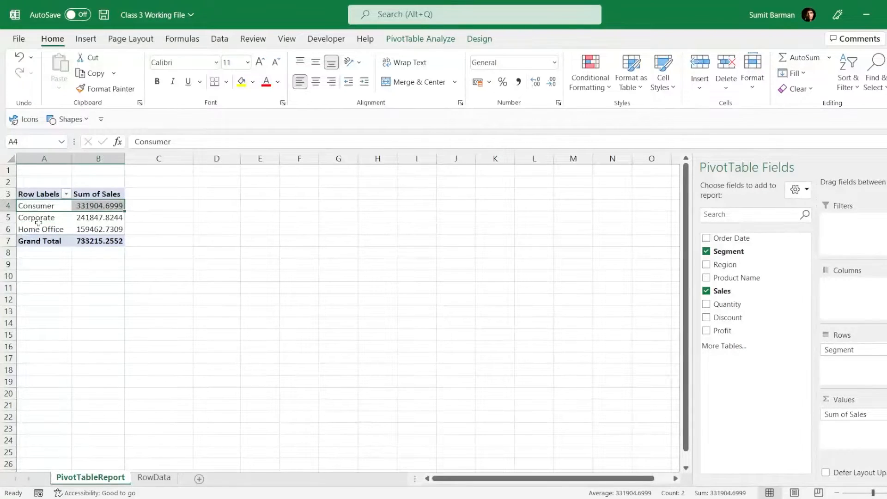
click(38, 219)
click(24, 233)
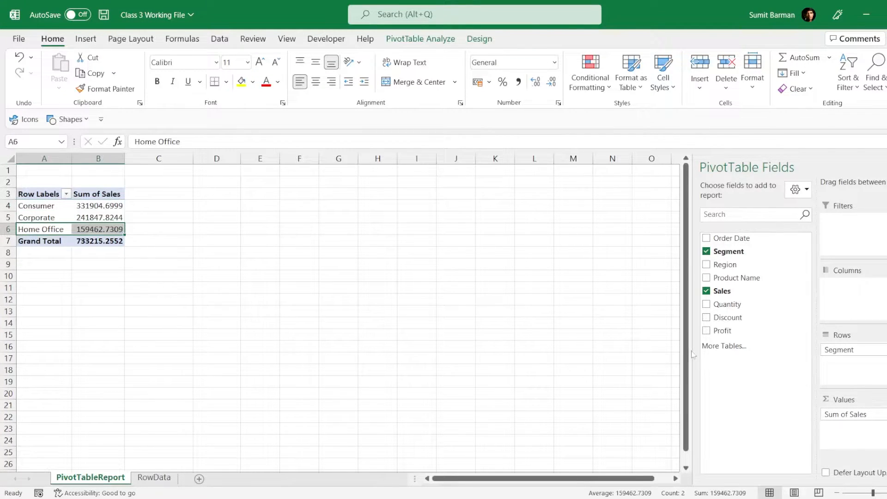
- Replace Sales with the Product Name field in the pivot table's values
drag(834, 412, 753, 370)
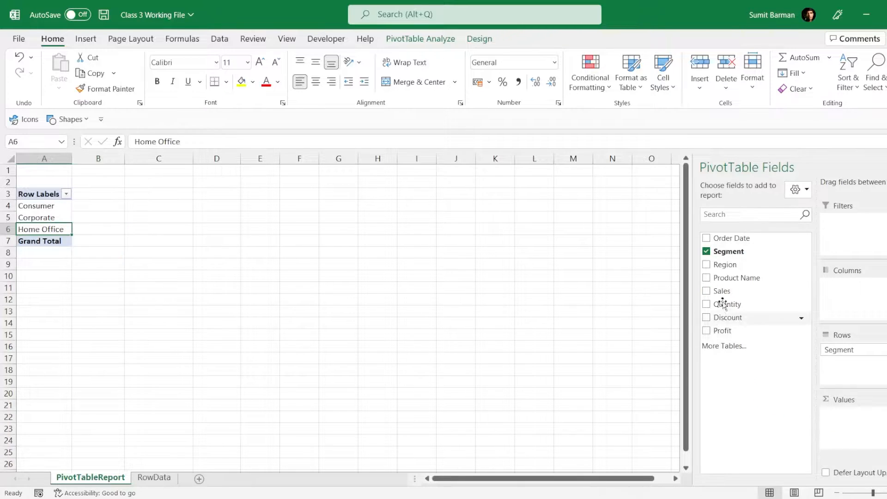
drag(717, 266, 854, 416)
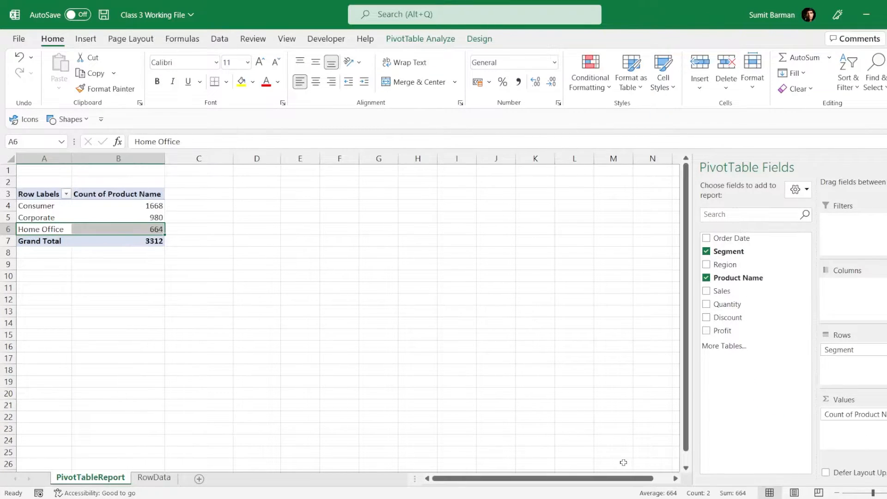
click(118, 218)
click(85, 196)
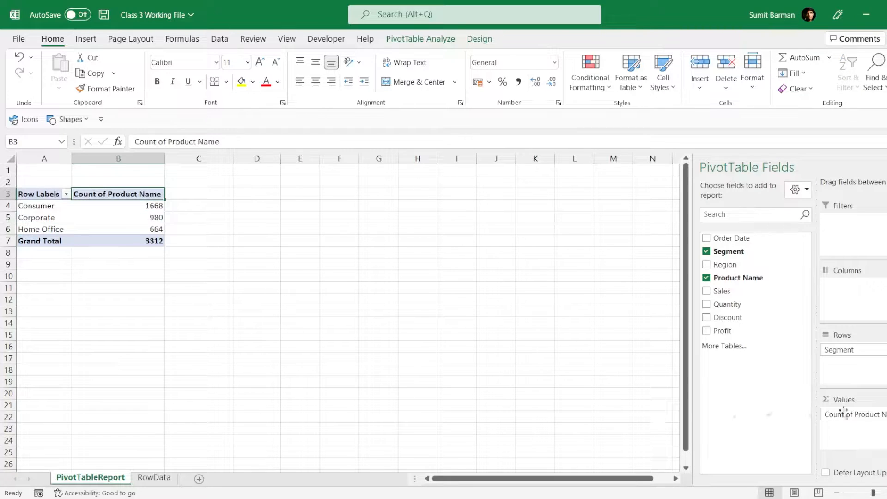
- Put Sales back in the pivot table's values in place of Product Name and add Product Name as the second value field
drag(850, 414, 758, 392)
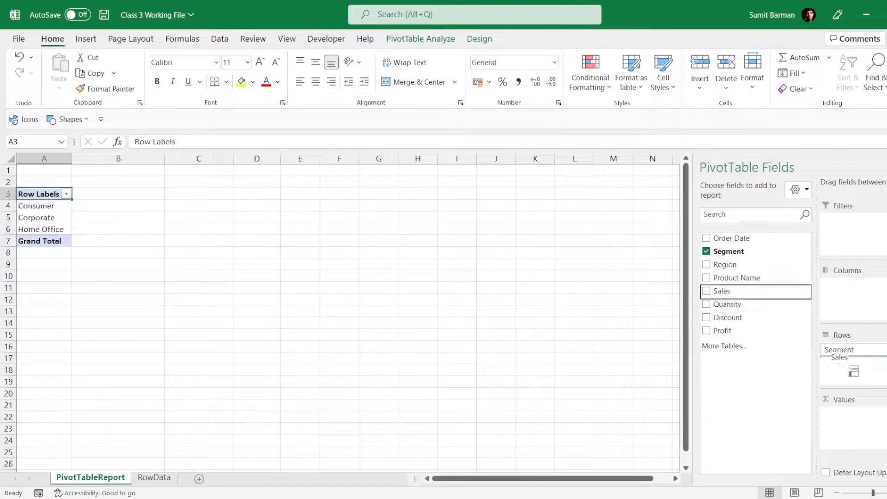
click(707, 290)
click(97, 208)
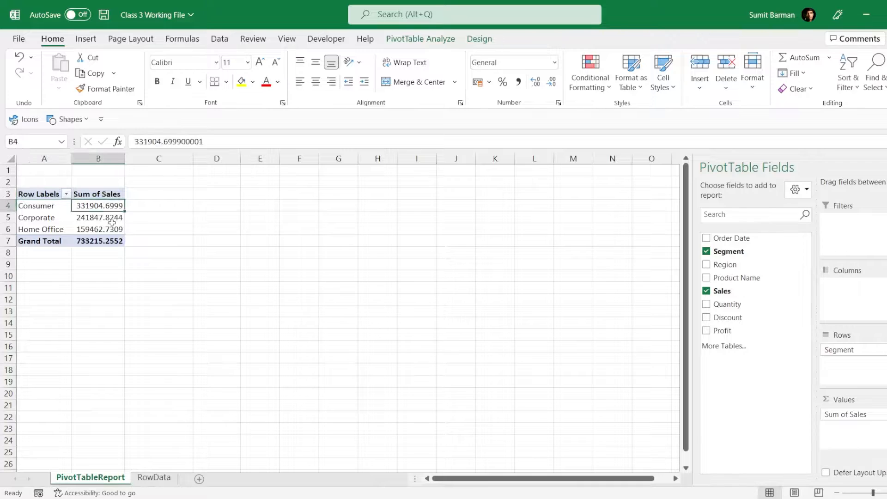
drag(727, 279, 853, 427)
click(164, 188)
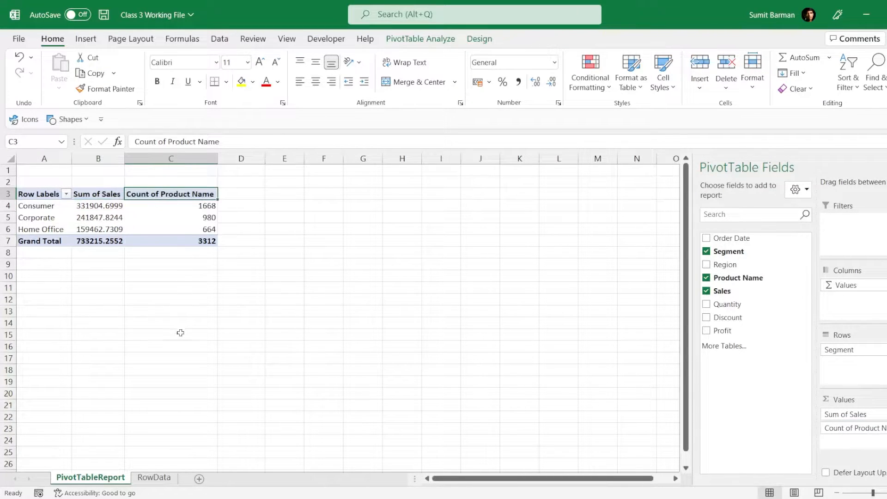
key(Left)
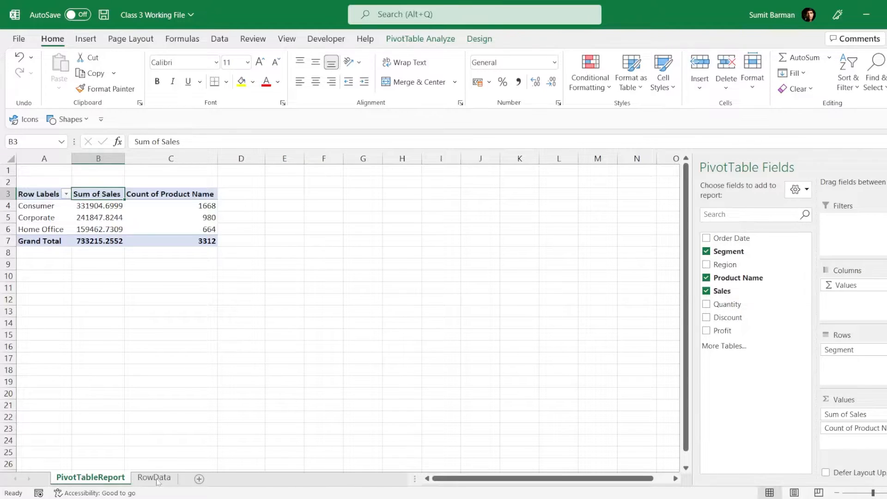
- Compare the Sales column in RowData with the Sum of Sales and Product Name count for Consumer on PivotTableReport
key(ctrl+Page_Down)
click(378, 160)
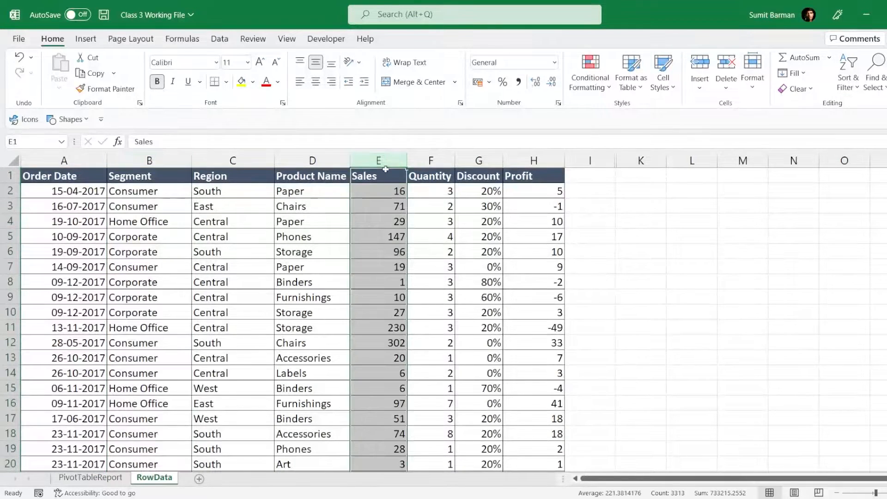
key(ctrl+Page_Up)
click(101, 210)
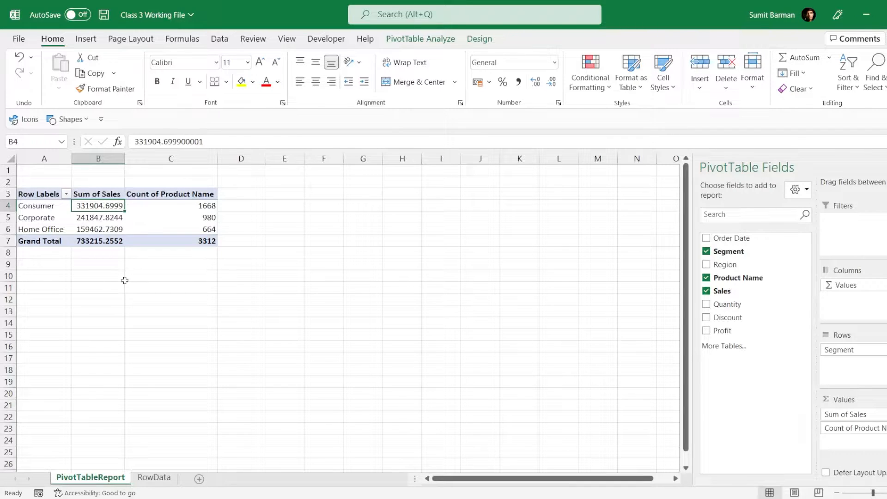
click(163, 206)
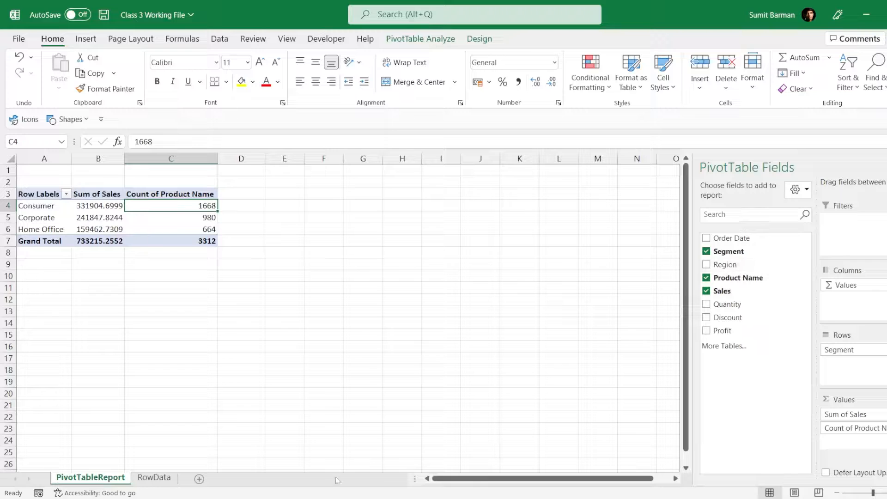
- Compare the Segment and Product Name text columns in RowData with the Count of Product Name per segment in the pivot table
click(154, 477)
click(152, 160)
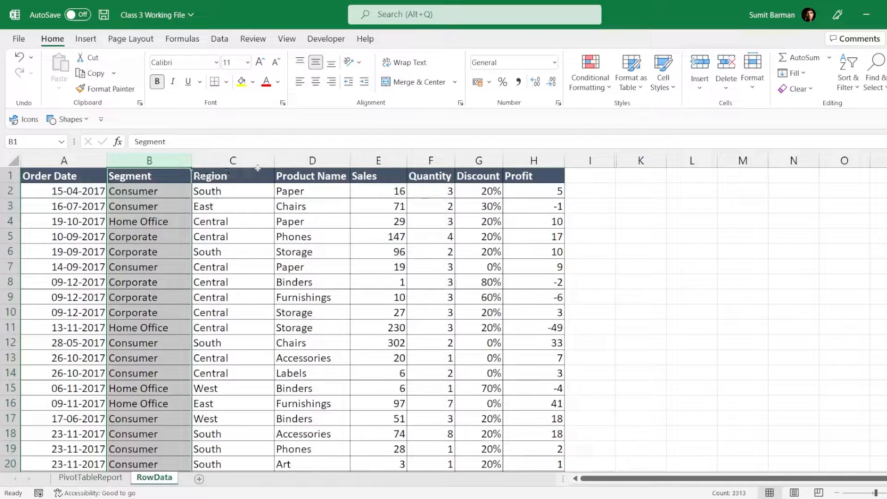
click(311, 160)
click(90, 477)
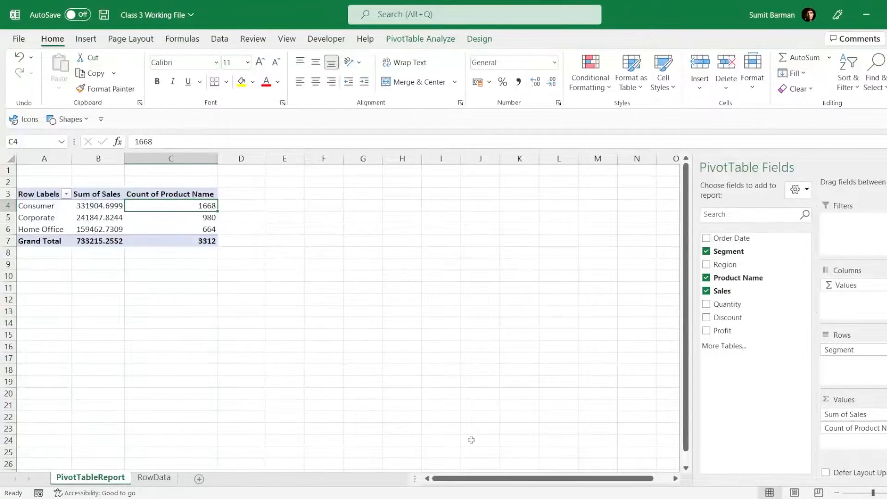
click(141, 195)
key(ctrl+Page_Down)
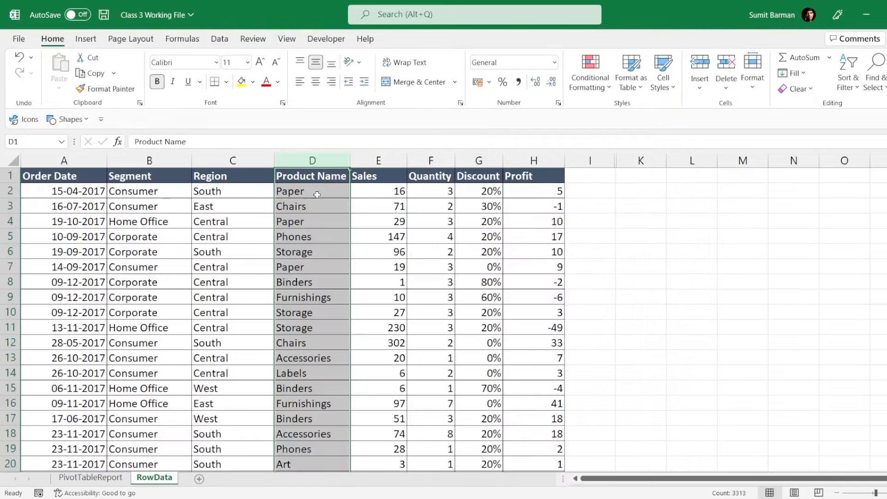
double_click(319, 194)
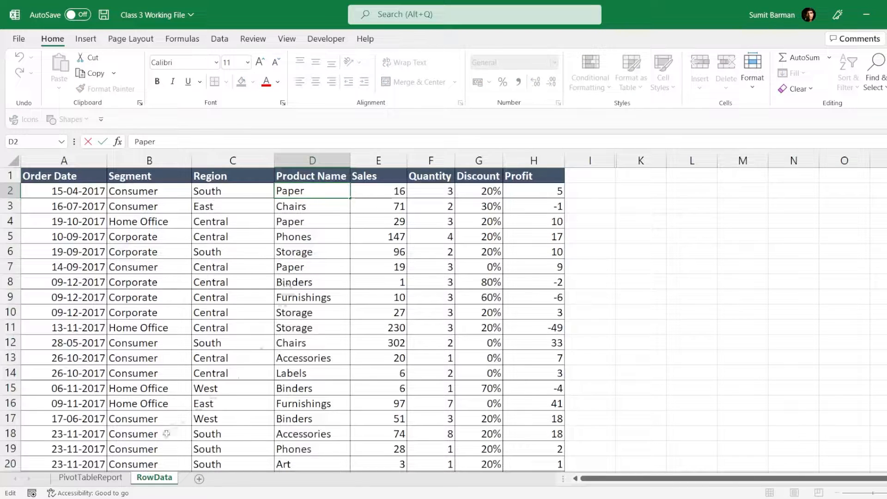
click(109, 480)
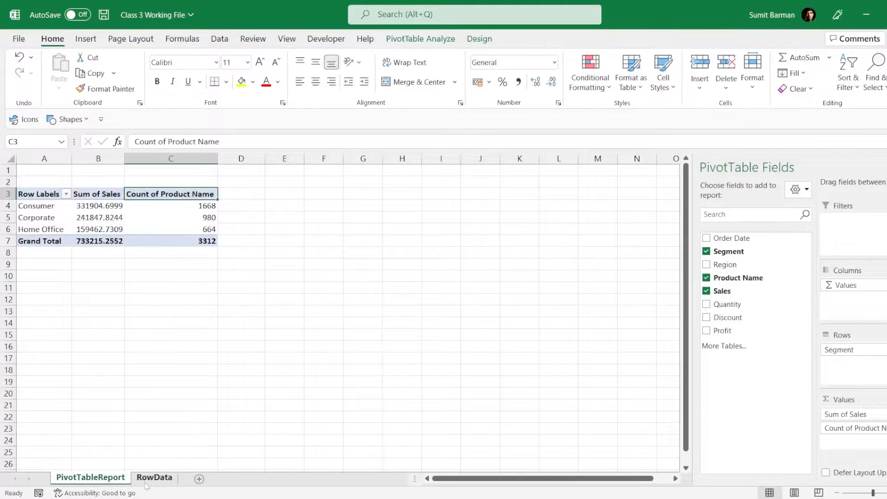
click(44, 206)
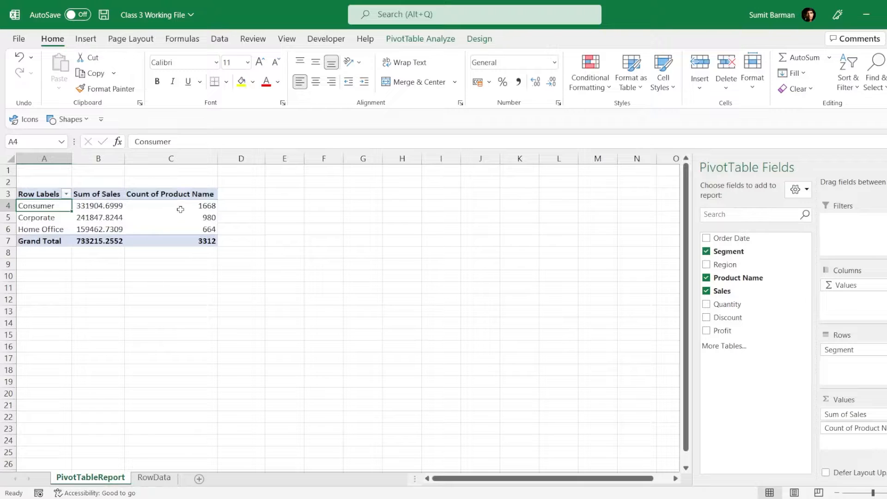
click(201, 208)
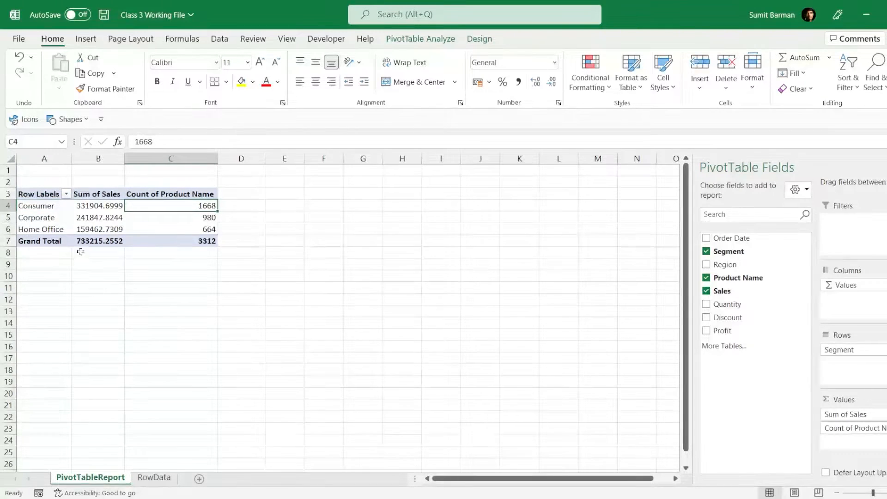
key(Down)
- Open the value field settings of Sum of Sales and look through the summary calculations, including Count, Average, Max, Min and Product
click(102, 196)
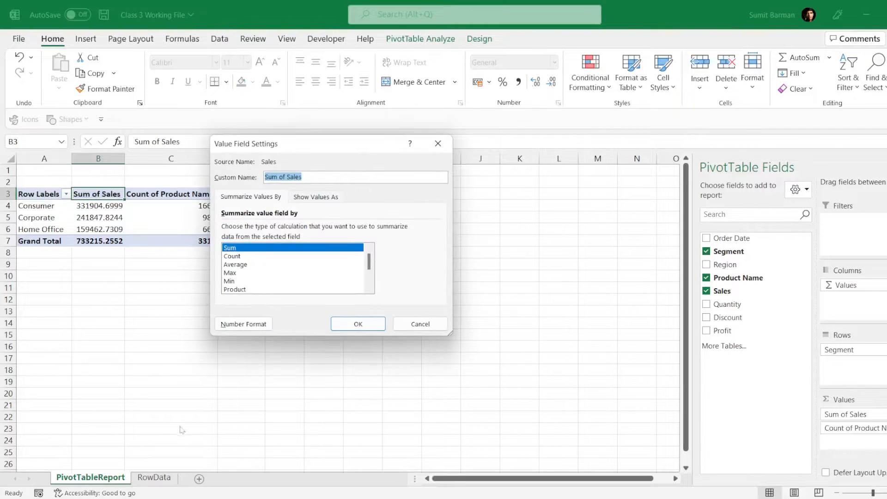
click(245, 256)
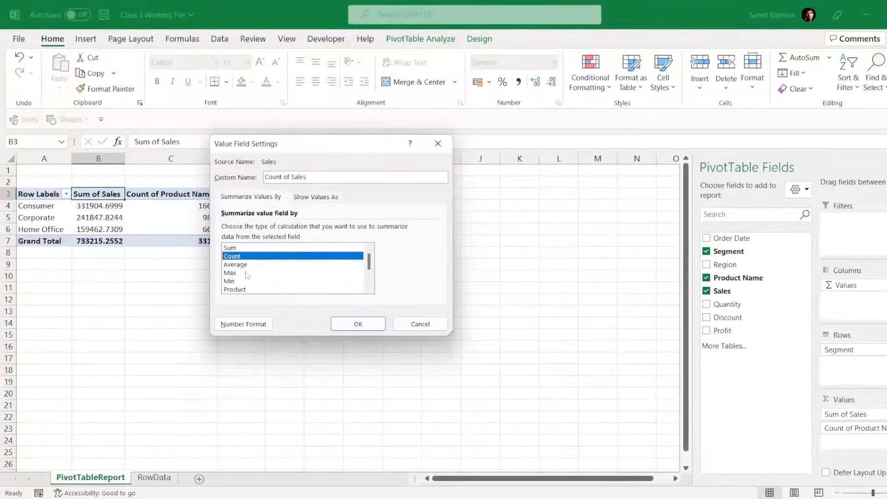
click(247, 265)
click(245, 276)
click(244, 282)
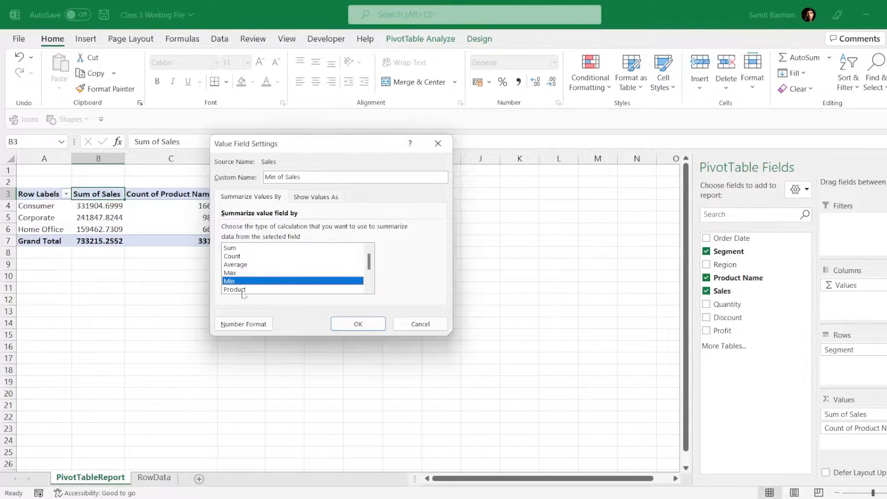
click(243, 290)
click(242, 290)
key(Down)
key(Down)
key(Up)
key(Up)
key(Up)
key(Down)
key(Down)
key(Down)
key(Down)
key(Down)
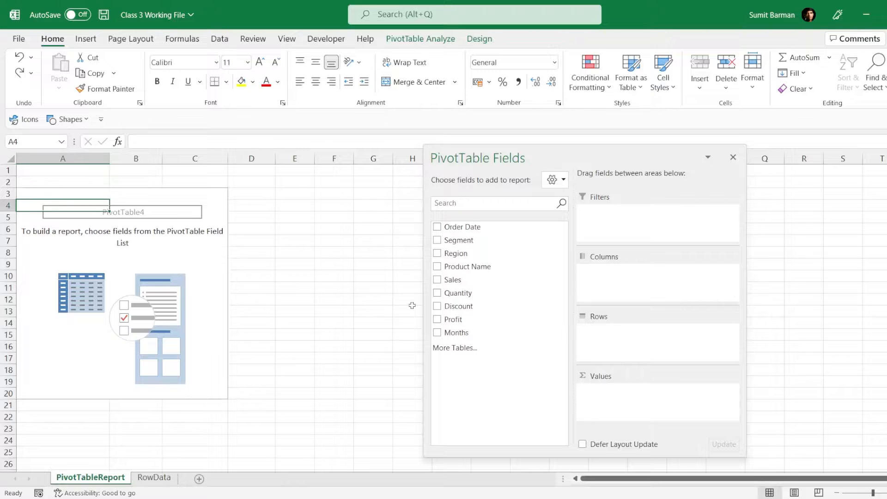
- Build the empty pivot table with Segment in the rows, Region in the columns and Profit in the values, and inspect the Consumer row
click(460, 240)
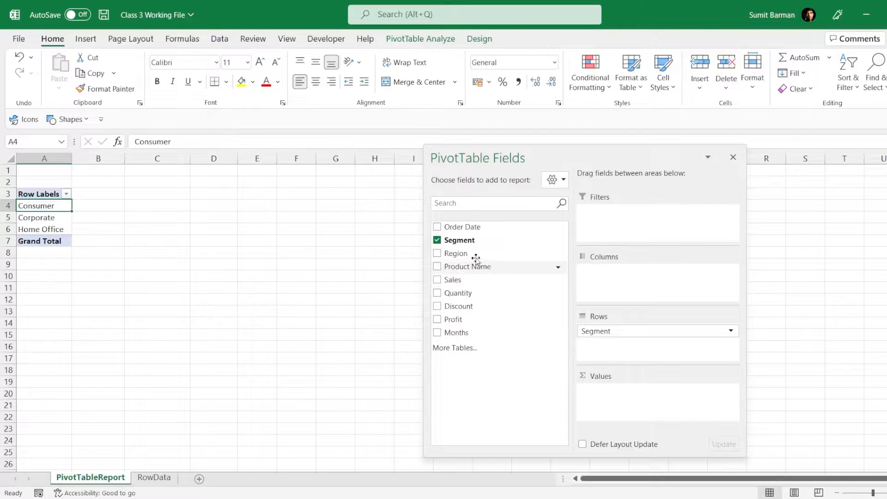
drag(476, 259, 624, 285)
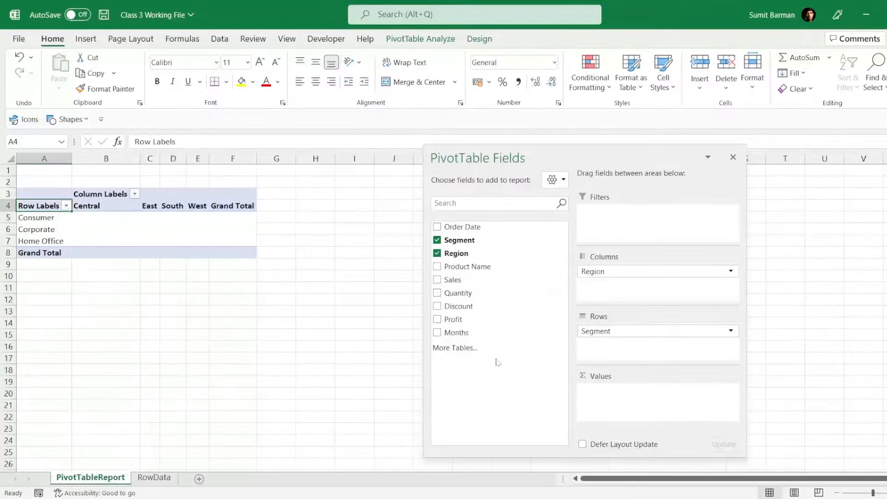
drag(451, 318, 620, 400)
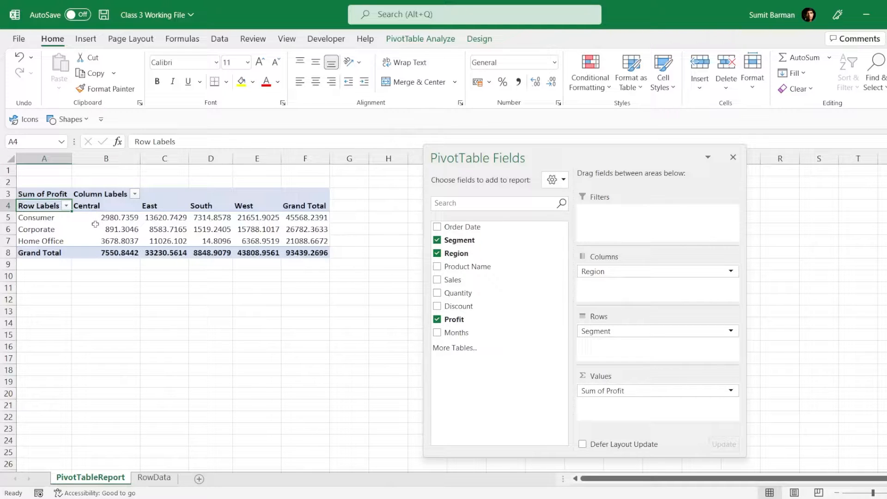
click(109, 218)
click(43, 220)
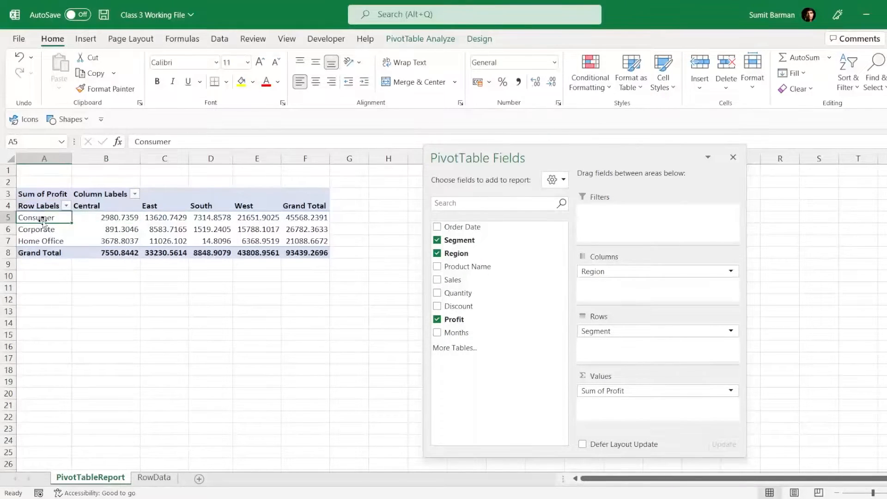
- Examine the profit per segment and region, including the Consumer grand total and the Central region's total
click(107, 206)
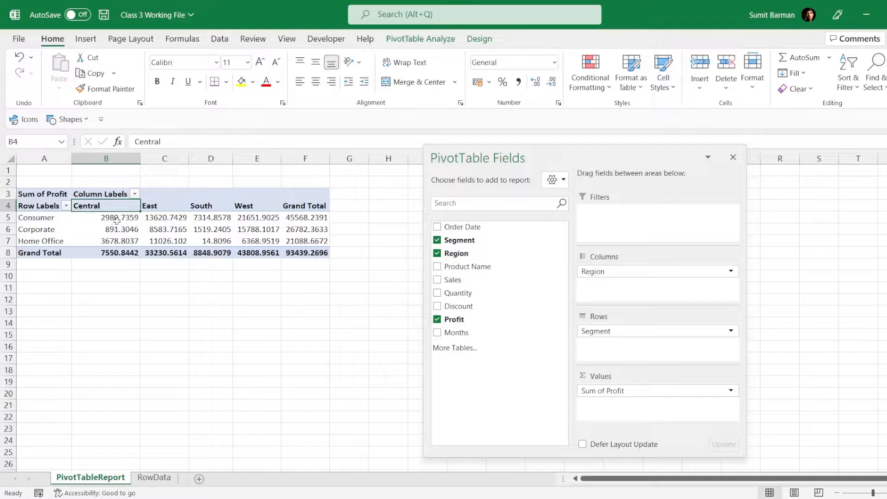
click(121, 219)
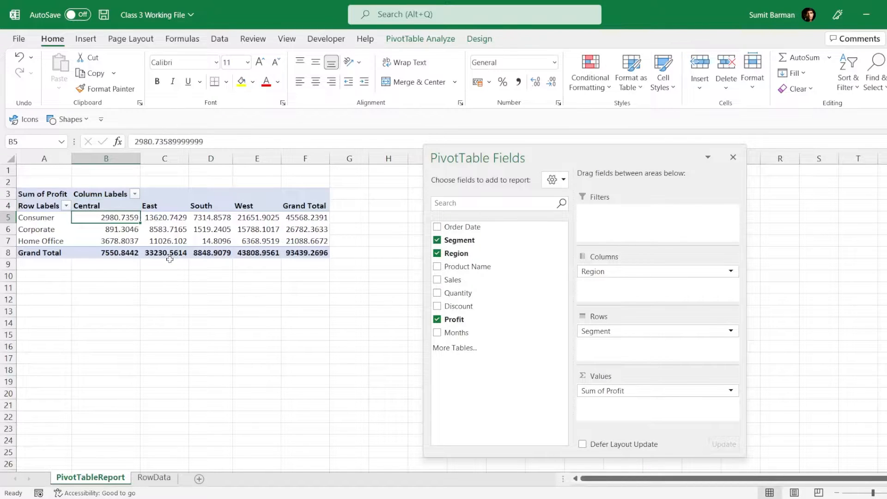
click(174, 218)
click(268, 218)
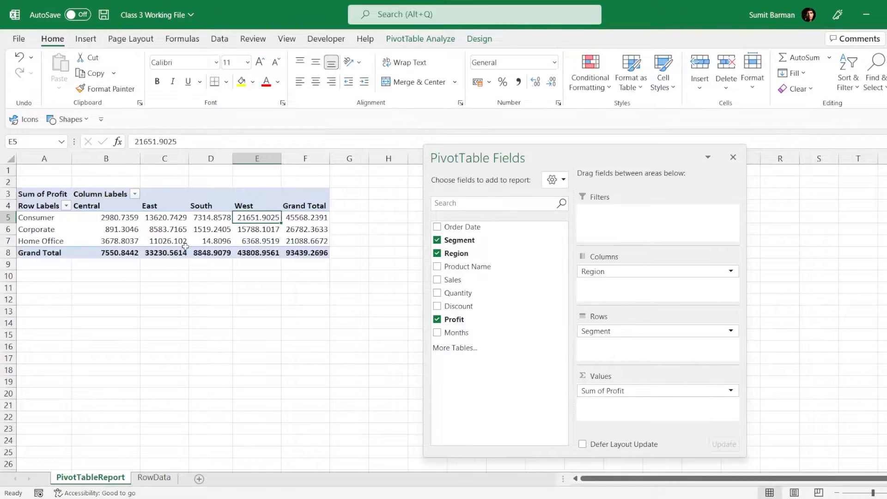
click(49, 222)
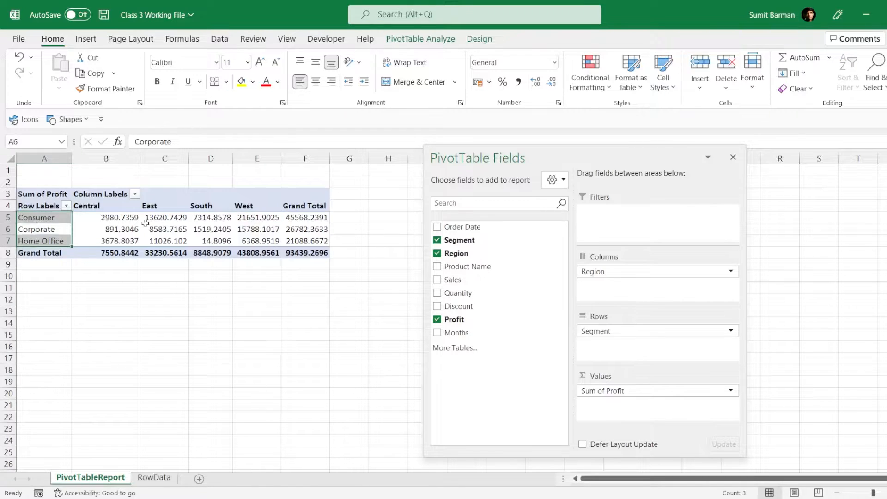
click(254, 218)
click(62, 219)
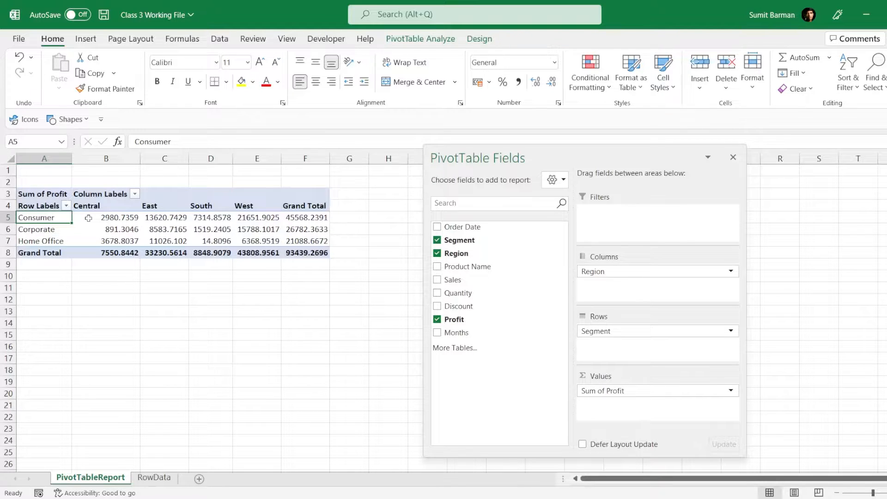
click(311, 217)
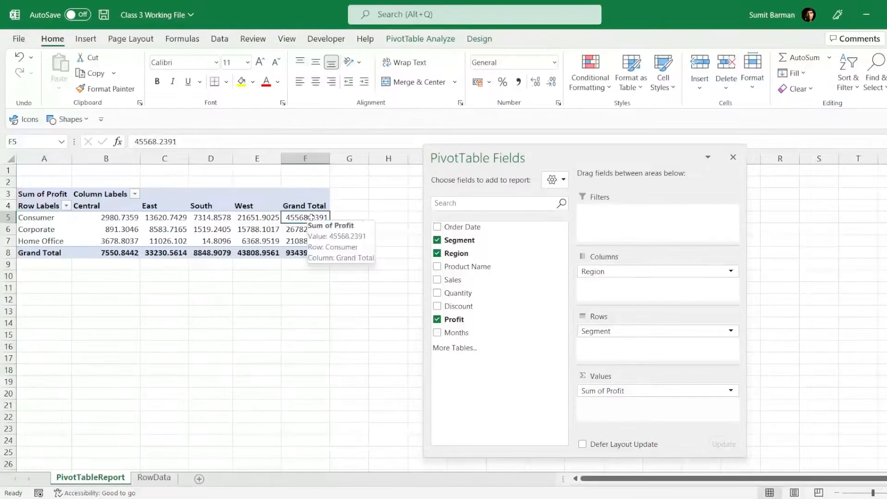
drag(116, 204, 117, 241)
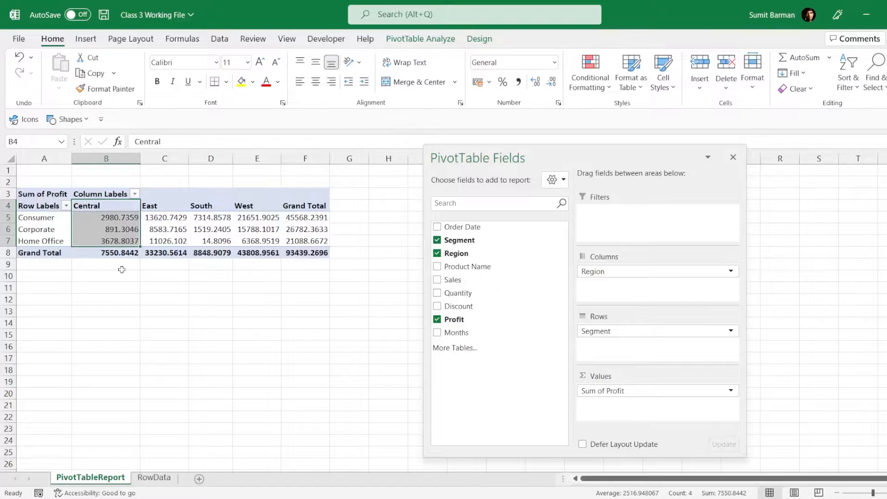
click(122, 254)
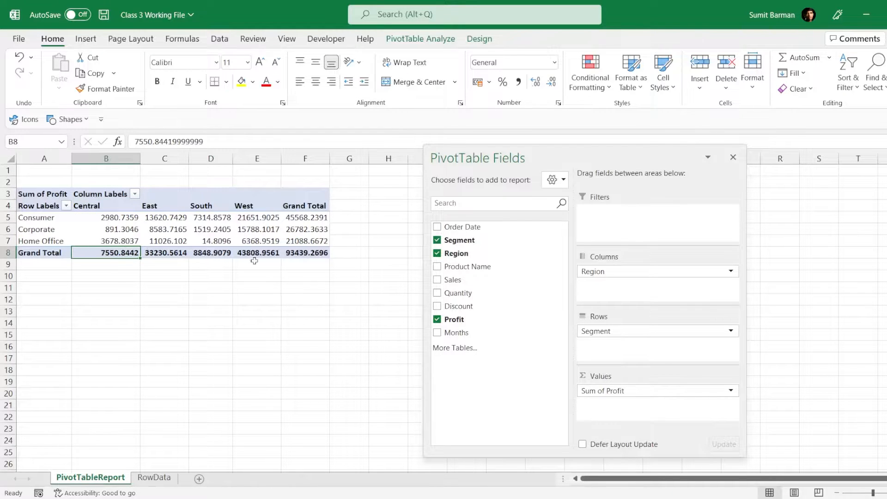
- Turn the pivot table's grand totals off for both rows and columns
click(422, 39)
click(479, 39)
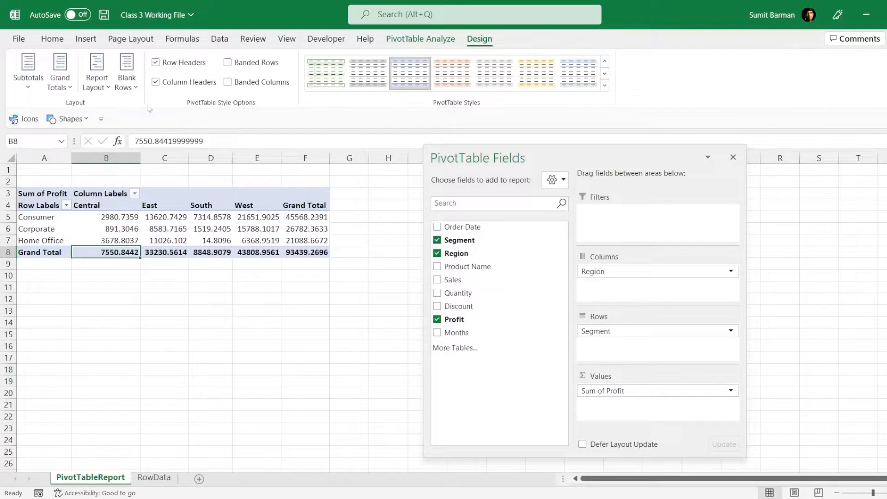
click(58, 83)
click(115, 114)
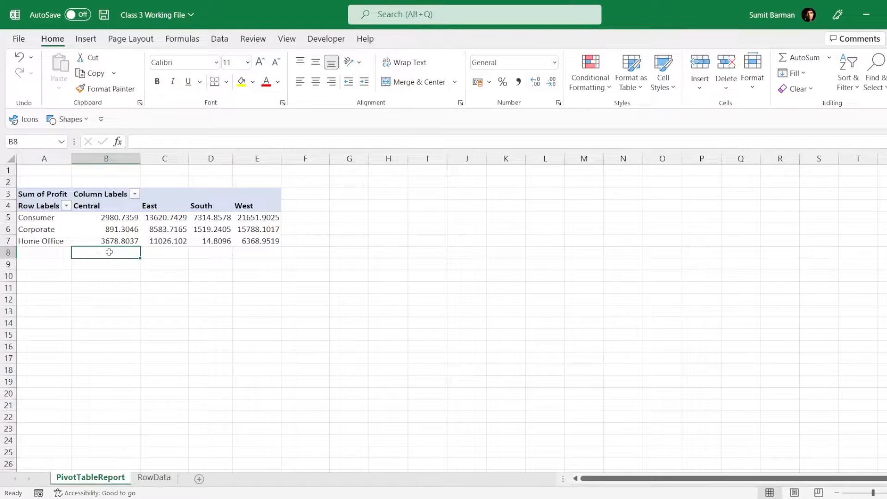
- Set the pivot table's grand totals to On for Columns Only and check the Central column against its total
click(170, 230)
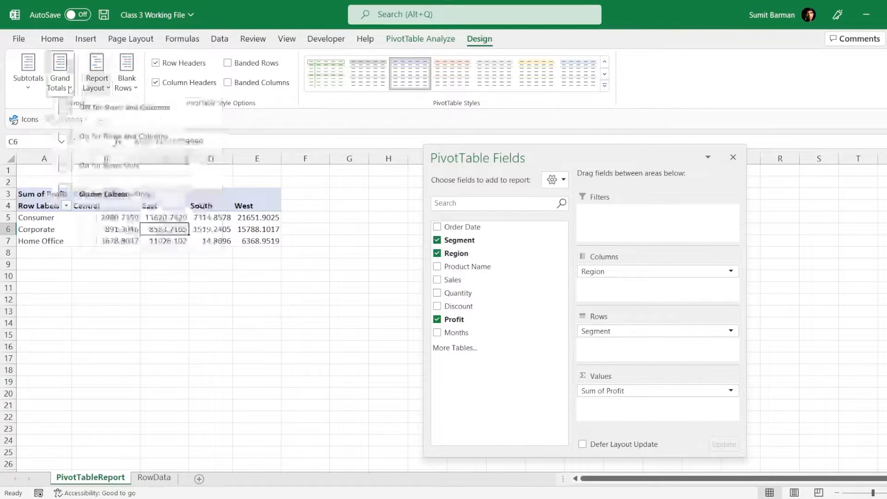
click(69, 88)
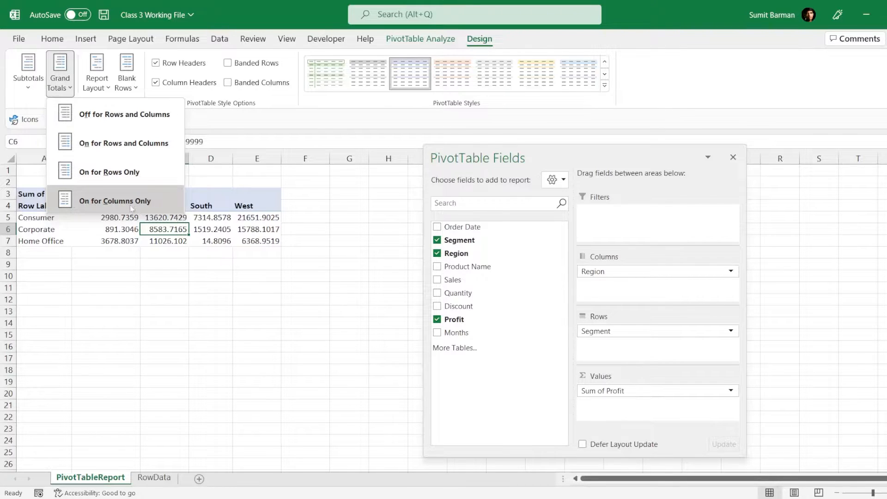
click(90, 202)
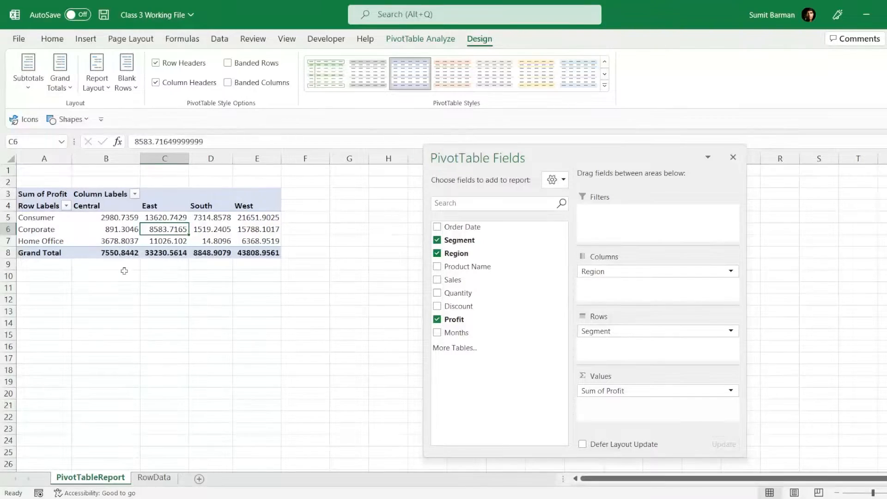
drag(103, 208, 109, 259)
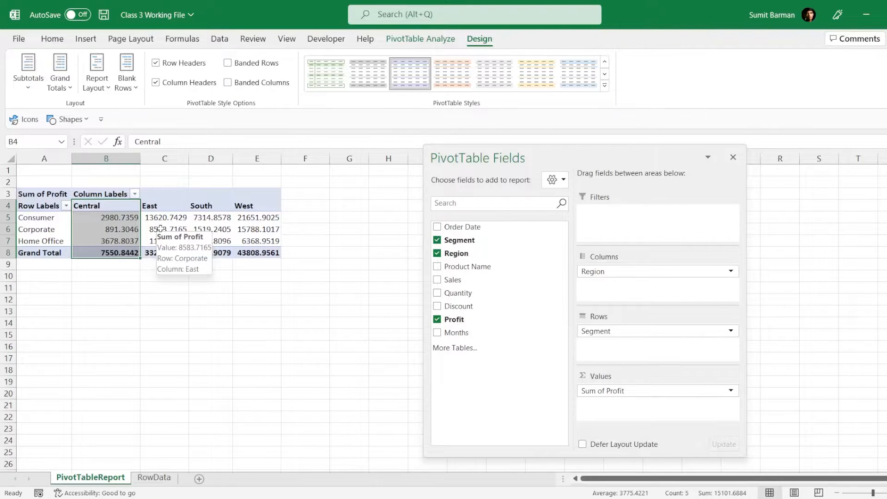
- Format the profit values in B5:E8 as Number with 0 decimal places and a 1000 separator, and shift the field list away from the table
click(212, 229)
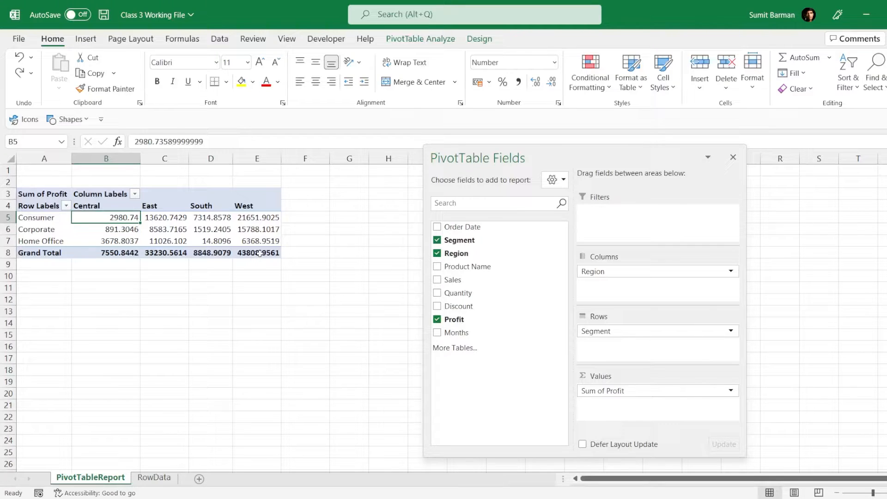
shift+click(259, 253)
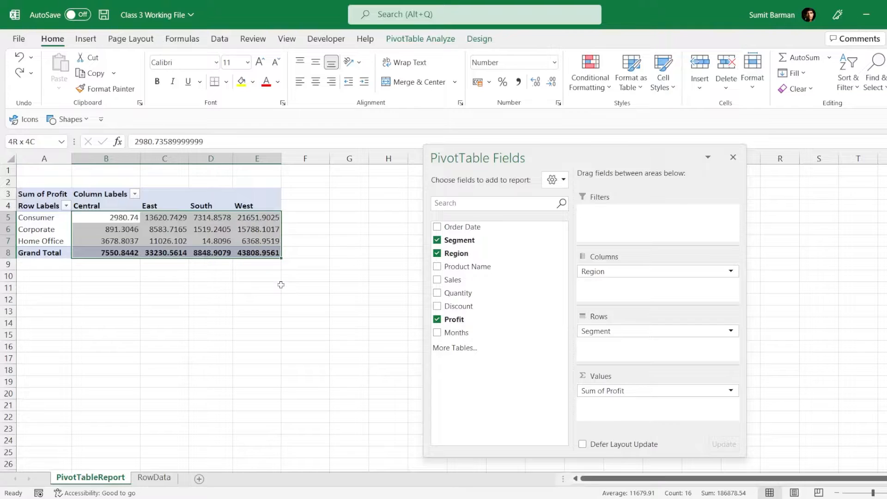
key(ctrl+1)
click(326, 148)
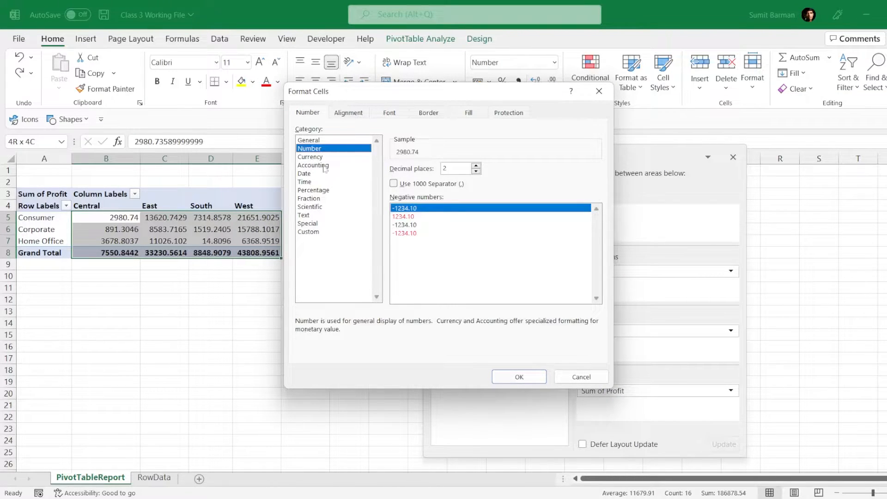
click(476, 171)
click(477, 171)
click(394, 184)
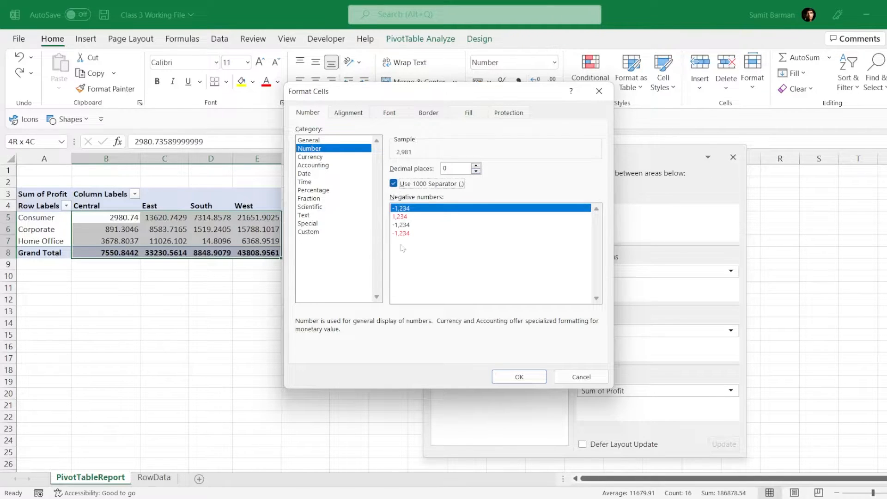
click(519, 377)
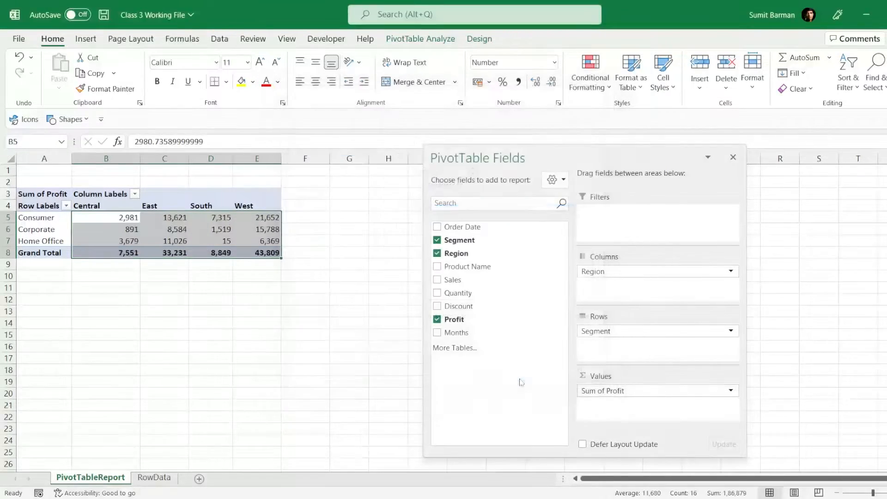
click(134, 230)
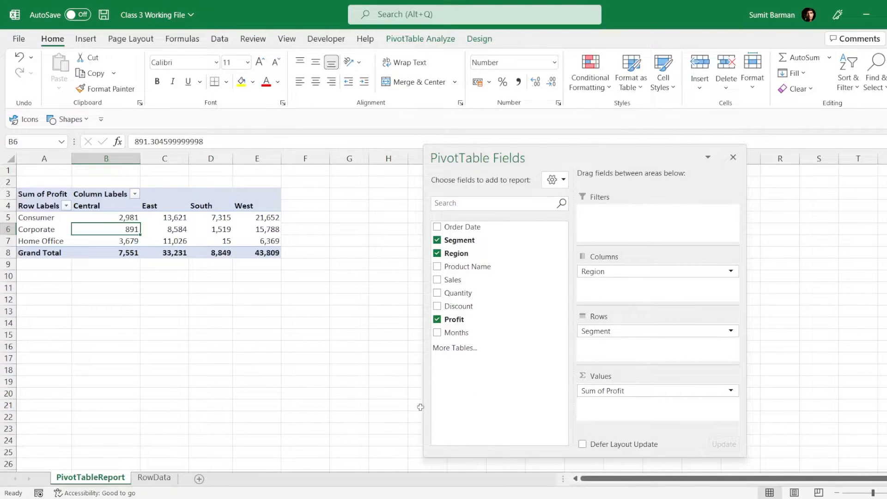
drag(621, 158, 693, 155)
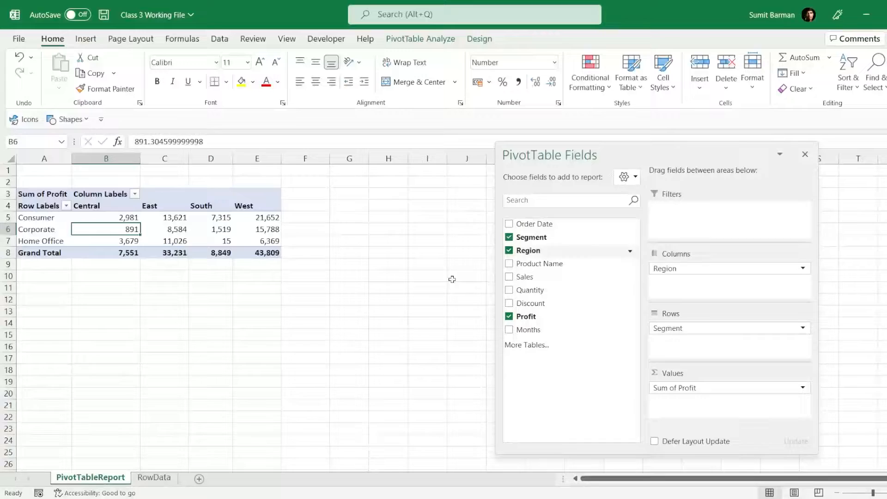
click(154, 478)
click(182, 312)
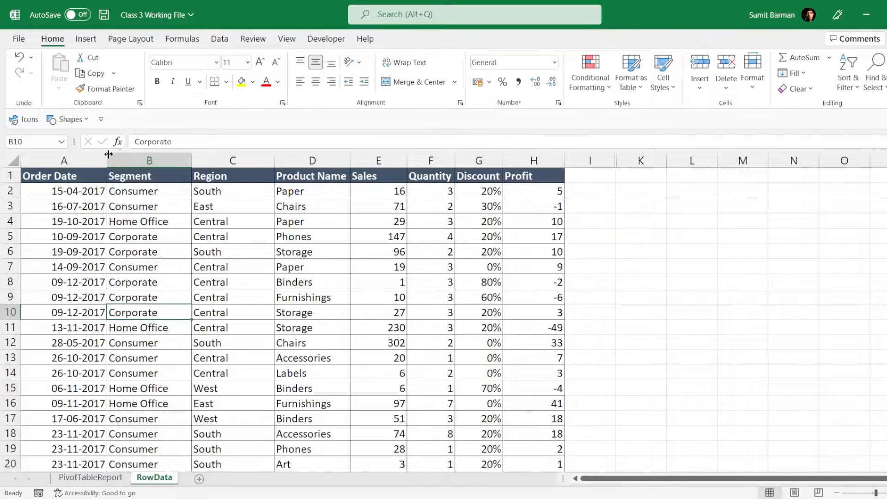
key(alt)
key(n)
key(v)
key(t)
key(Escape)
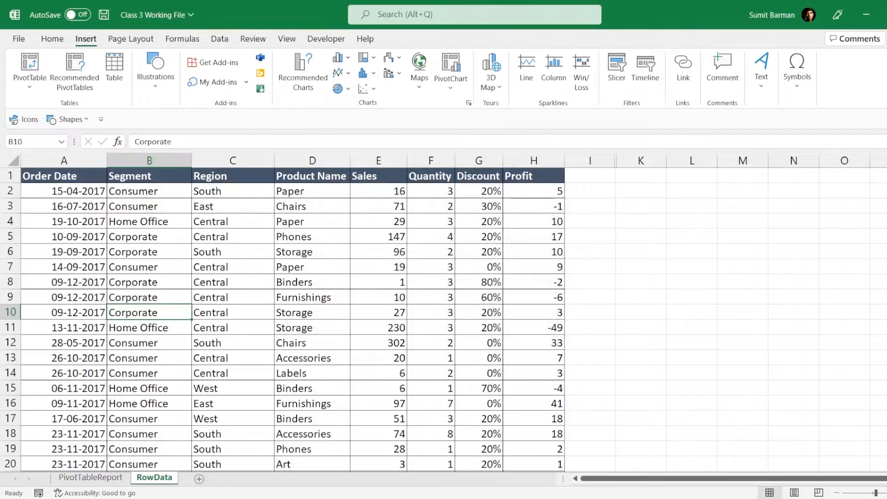
click(91, 477)
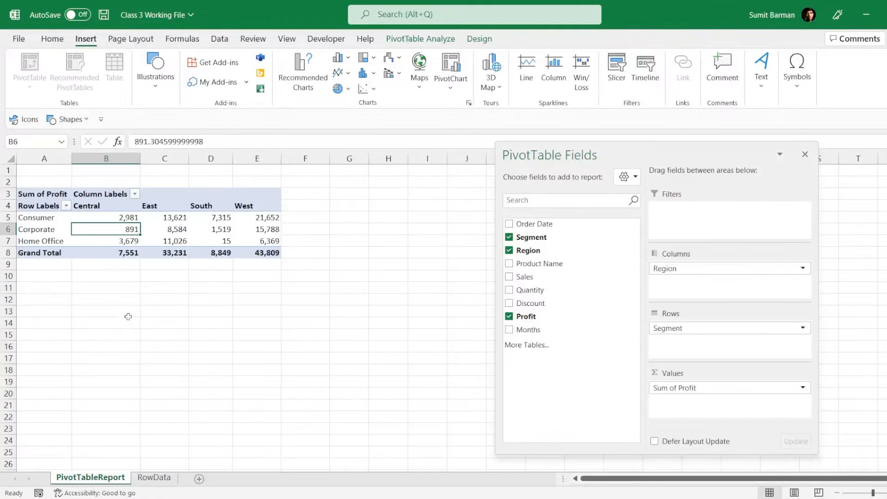
- Copy the entire segment-by-region pivot table and paste it below the original, starting at cell A10
drag(40, 194, 272, 253)
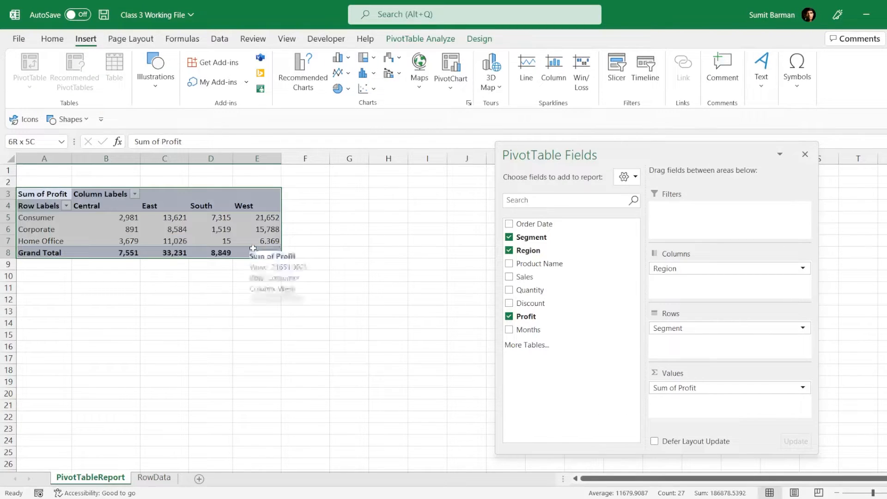
key(ctrl+c)
click(46, 280)
key(ctrl+v)
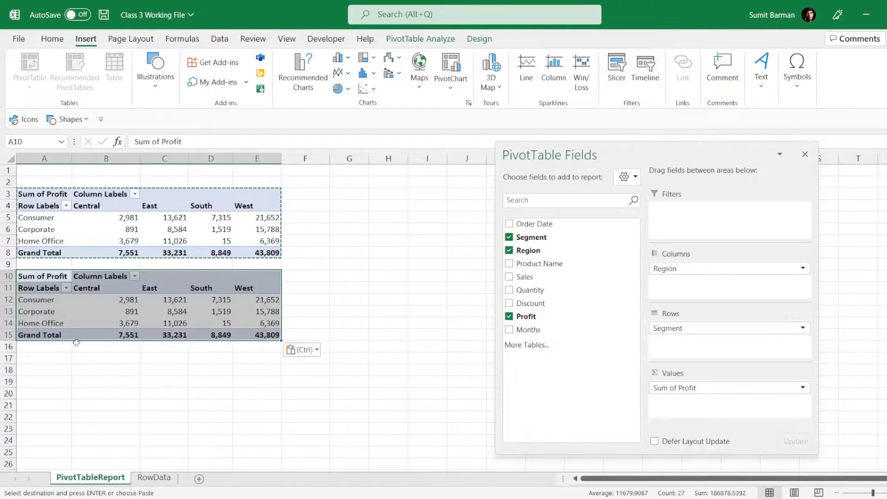
- Remove the Segment, Region and Profit fields from the copied pivot table
click(97, 311)
click(509, 237)
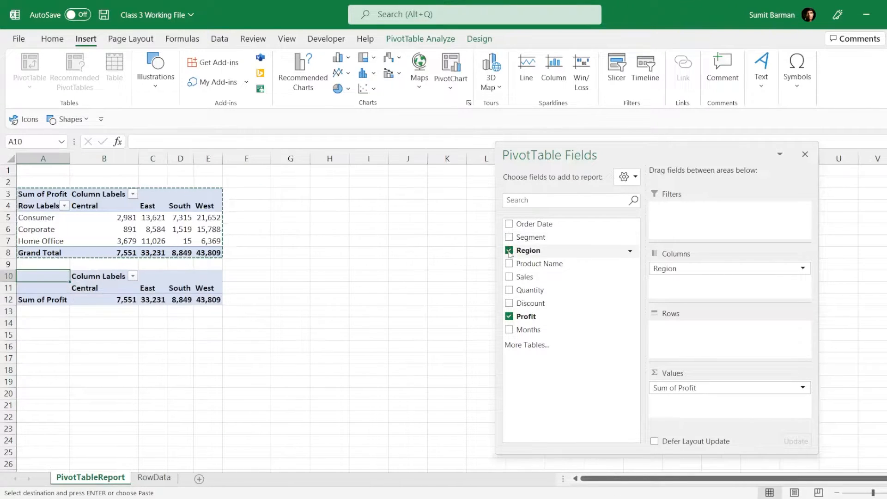
click(509, 250)
click(509, 316)
click(55, 326)
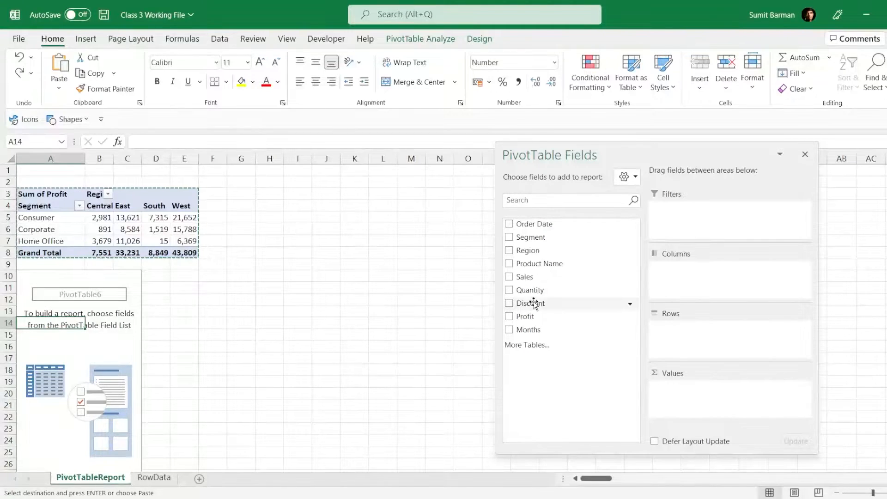
- Check the Order Date column in RowData and add Order Date to the columns of the copied pivot table
click(154, 478)
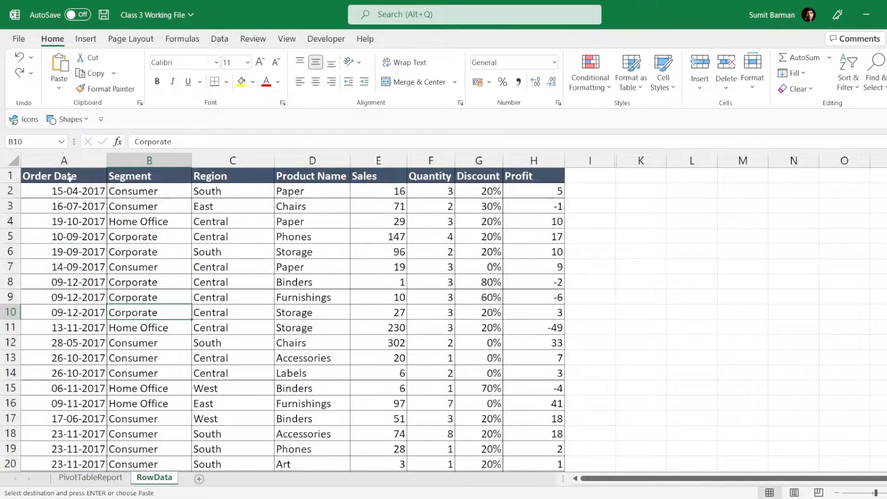
click(91, 478)
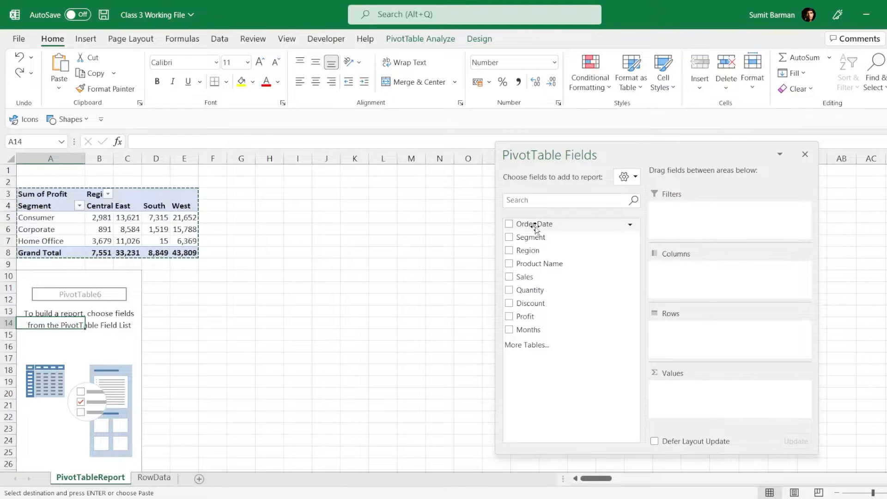
drag(532, 229, 717, 282)
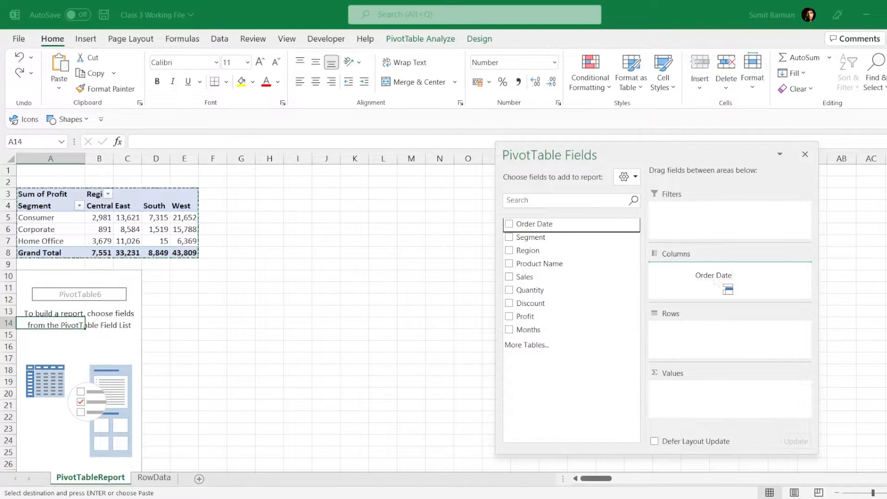
drag(716, 283, 715, 279)
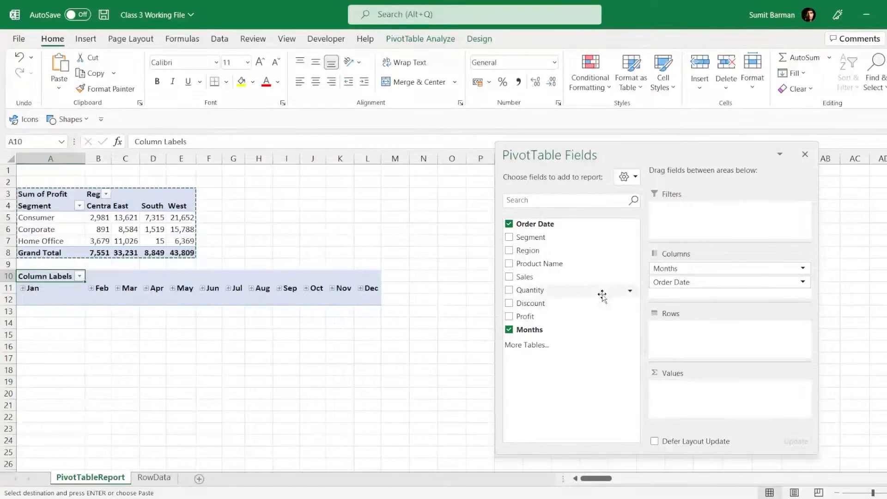
- Rearrange the copied pivot table to show only Months in the rows, without Order Date, and Profit in the values
drag(696, 275, 594, 282)
drag(670, 268, 701, 340)
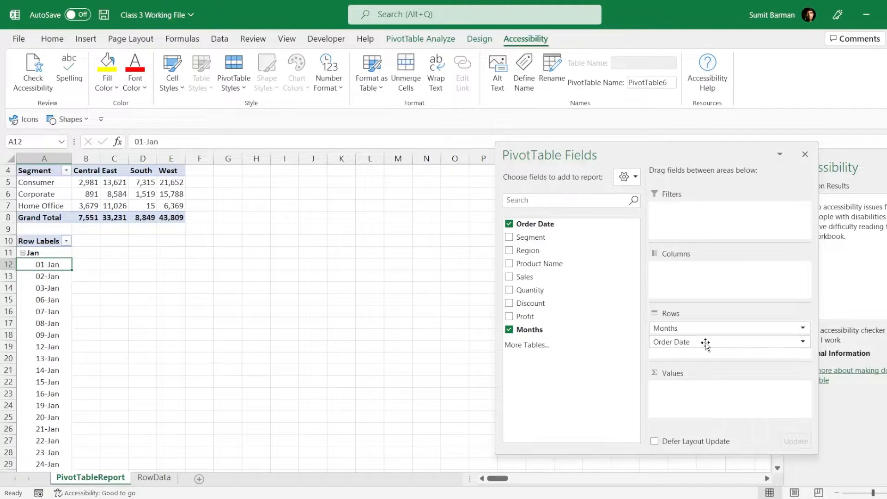
drag(706, 342, 466, 355)
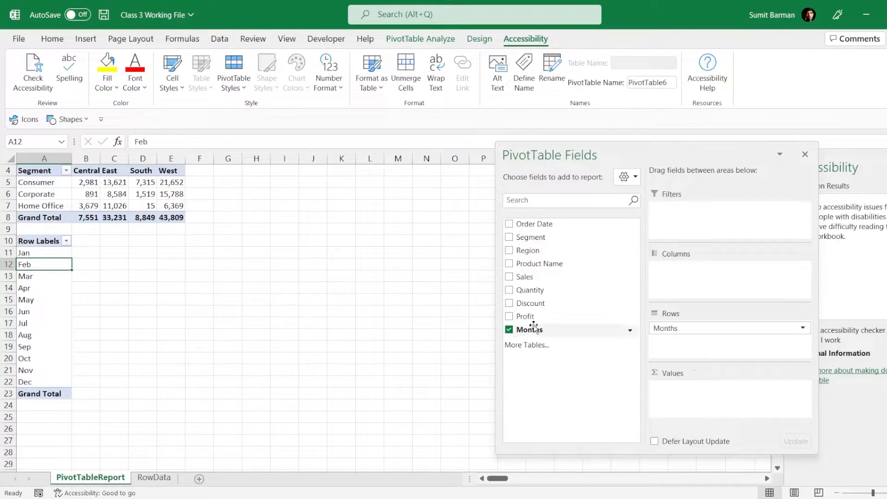
drag(537, 319, 684, 405)
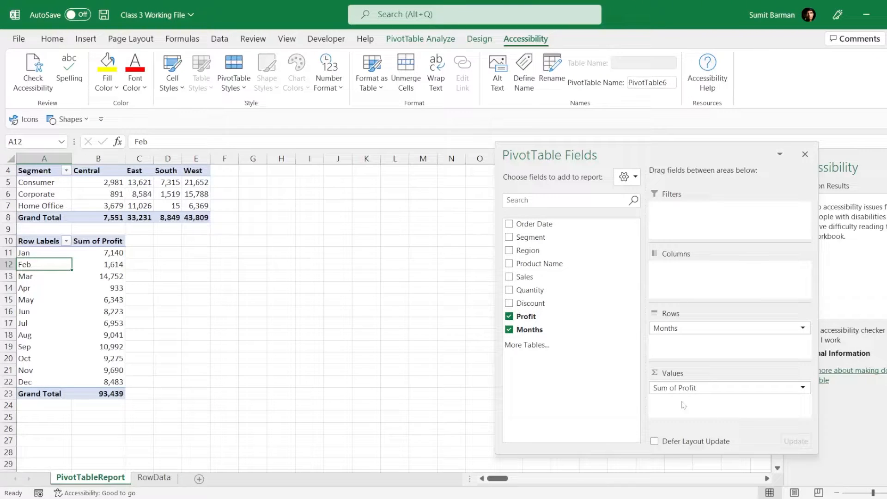
- Add Sales to the values of the monthly pivot table, next to Profit
click(31, 253)
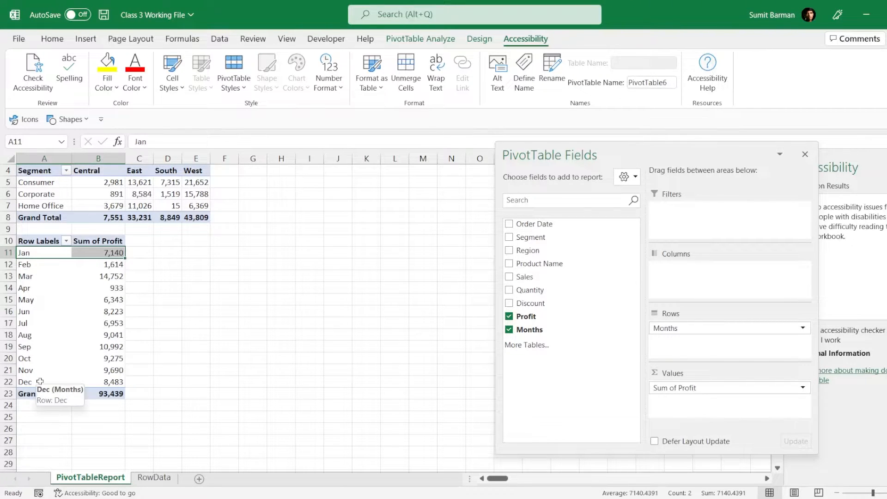
click(44, 311)
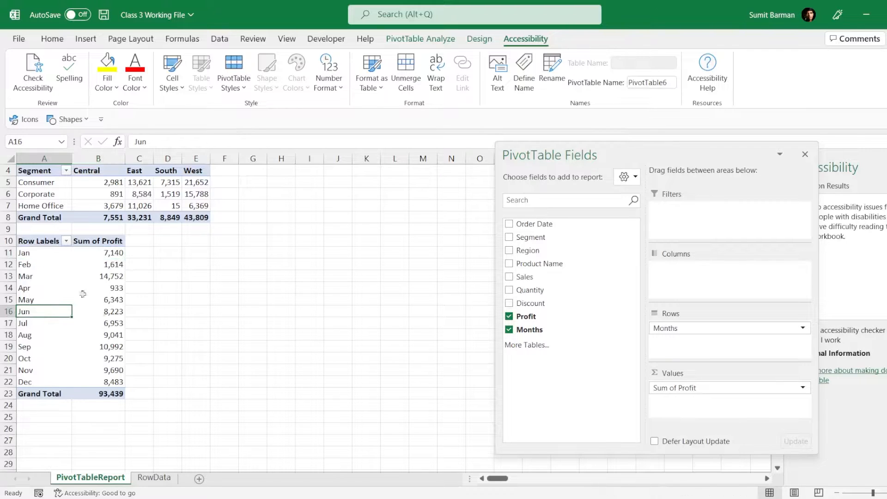
click(83, 289)
scroll(429, 346, up, 1)
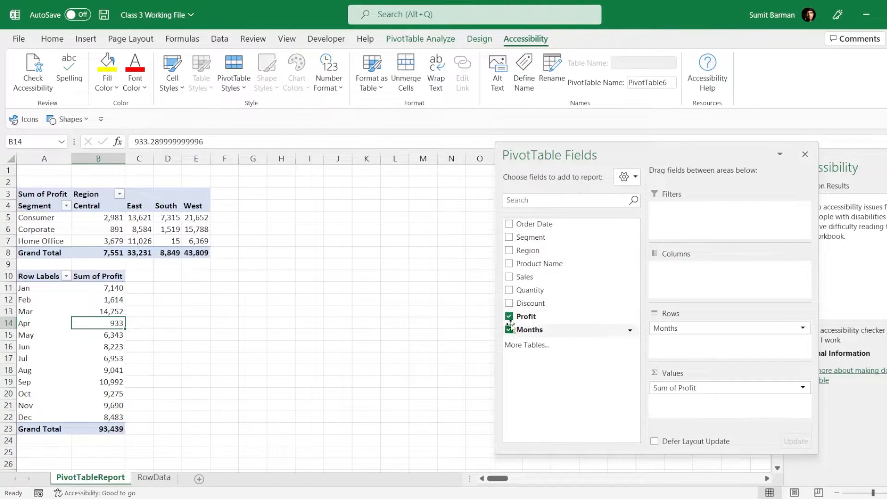
drag(536, 278, 719, 412)
click(90, 280)
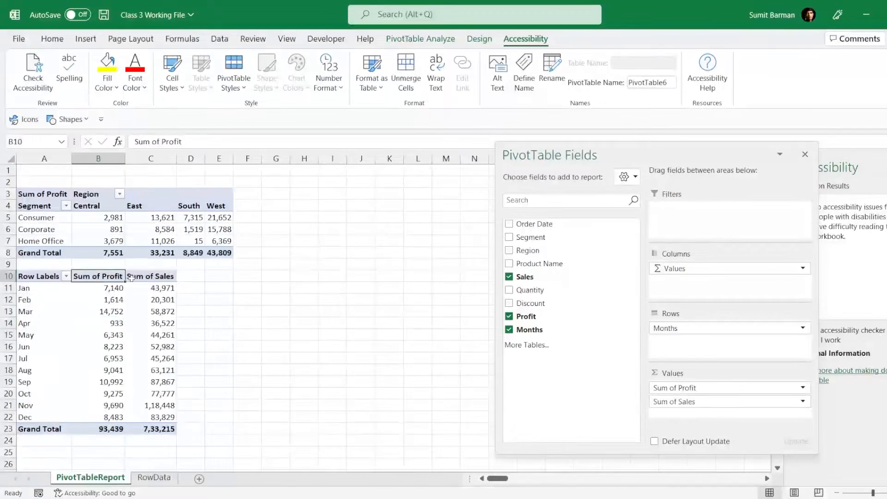
click(147, 279)
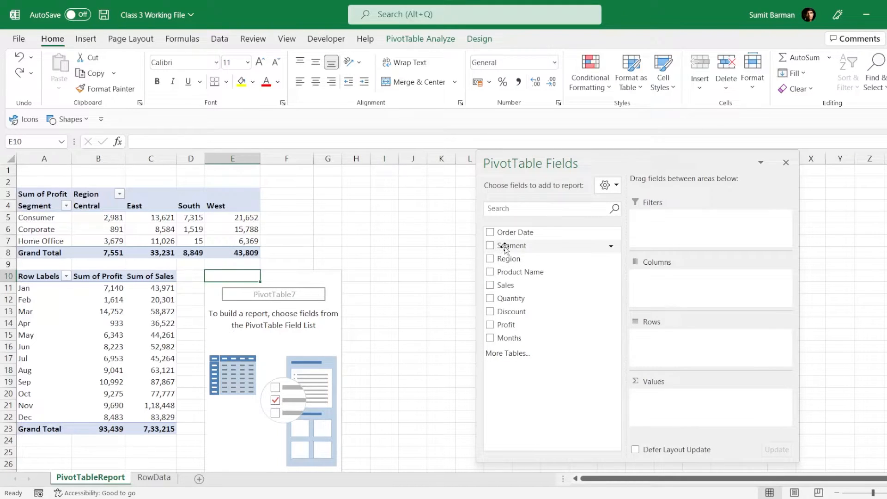
- Set up the new pivot table at E10 with Segment in the rows and Profit in the values
drag(505, 249, 691, 364)
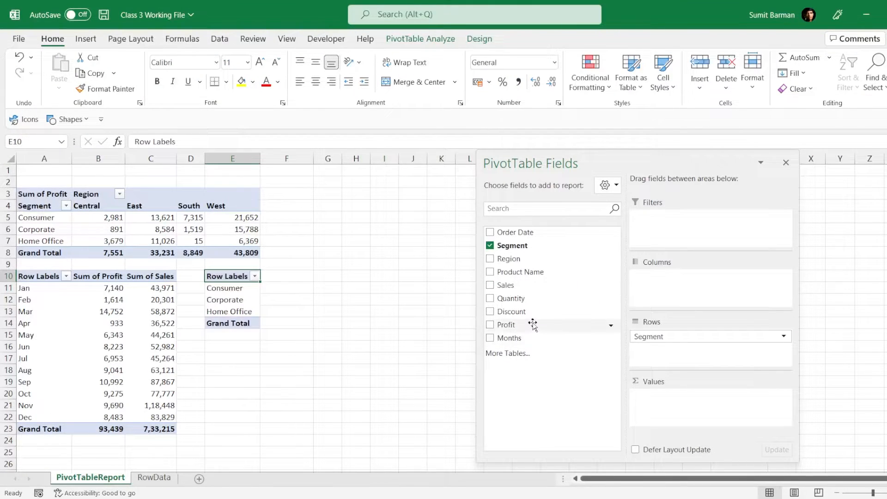
drag(531, 325, 689, 406)
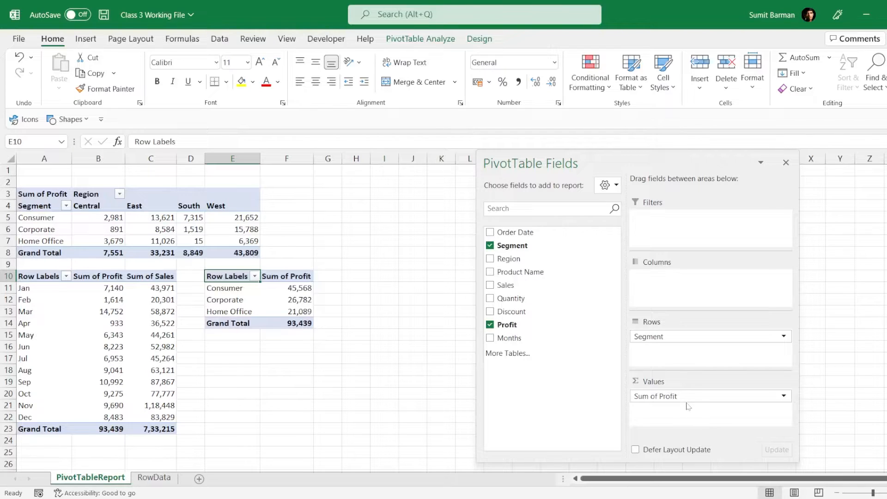
- Copy the segment profit pivot table to cell E16 and replace Segment with Region in the copy
drag(286, 321, 247, 273)
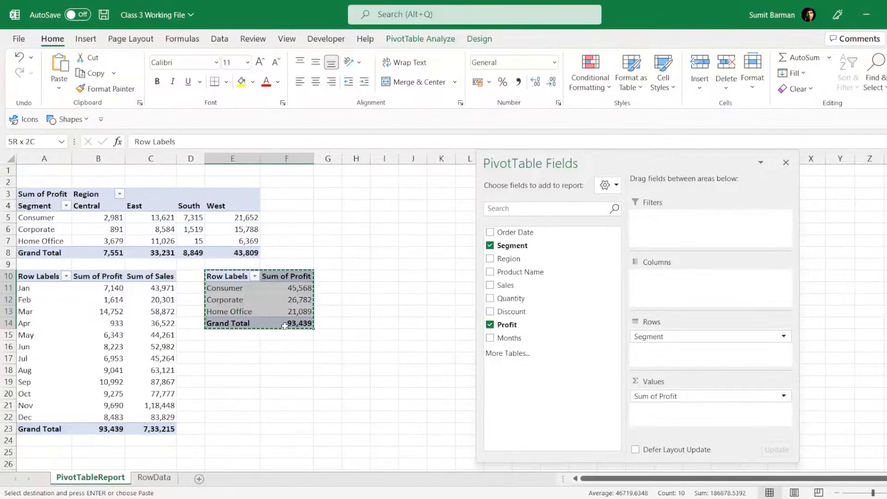
key(ctrl+c)
click(236, 350)
key(ctrl+v)
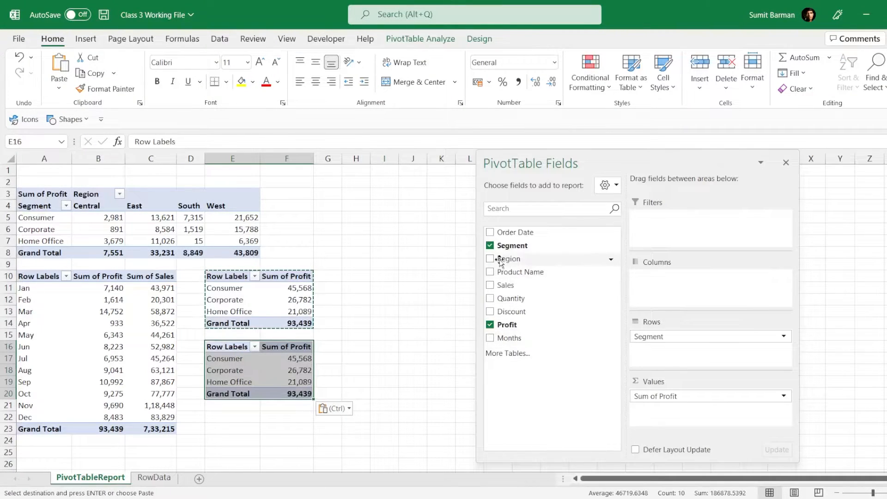
click(496, 245)
click(490, 259)
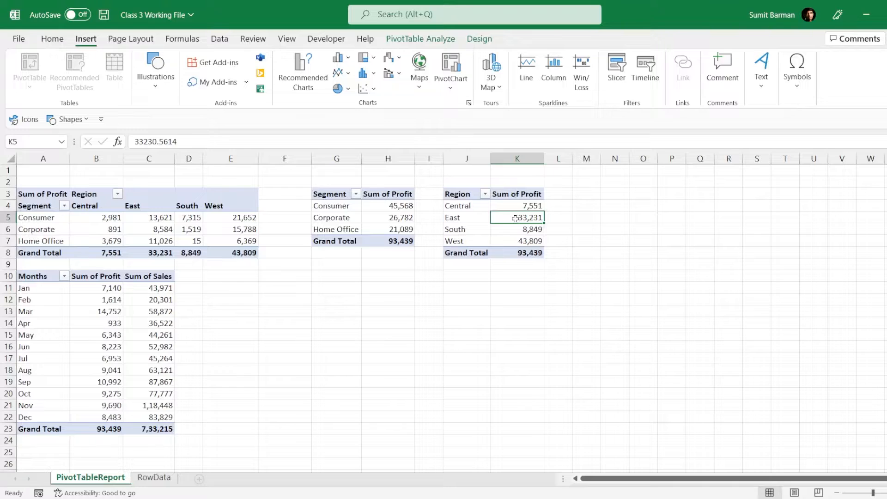
- Insert a Clustered Column chart based on the pivot table of profit by region
mouse_move(515, 219)
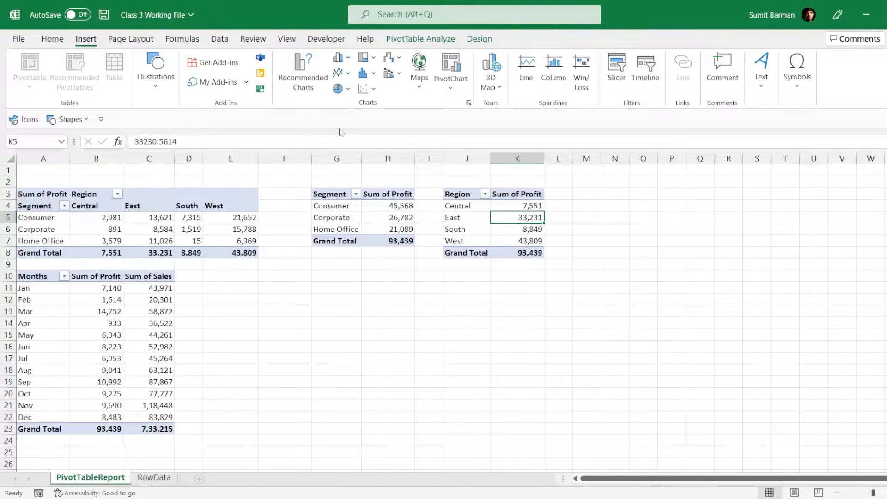
click(301, 71)
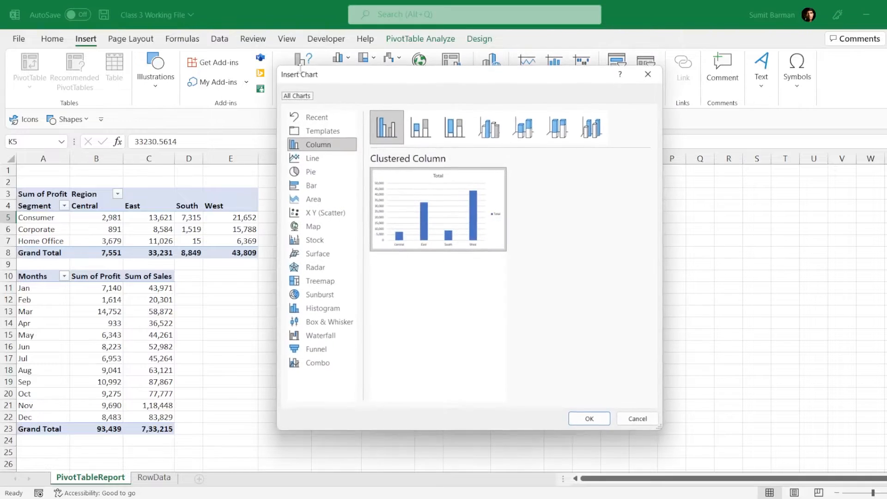
drag(471, 79, 229, 107)
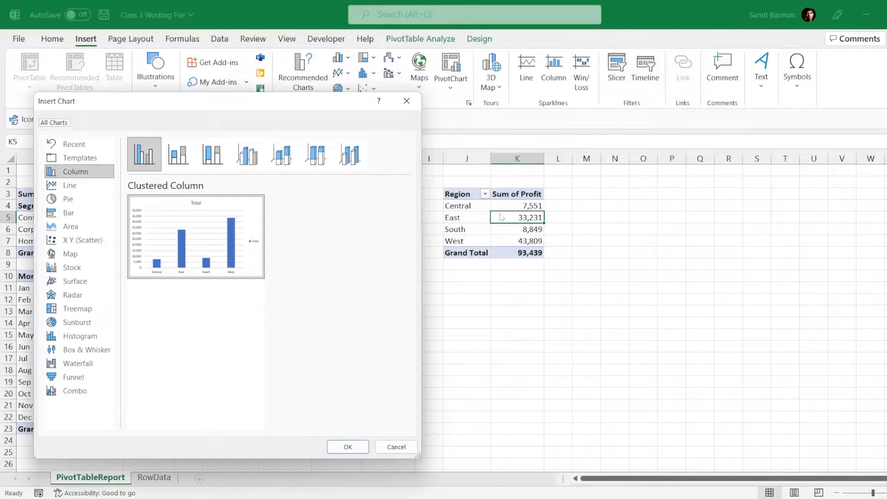
mouse_move(239, 221)
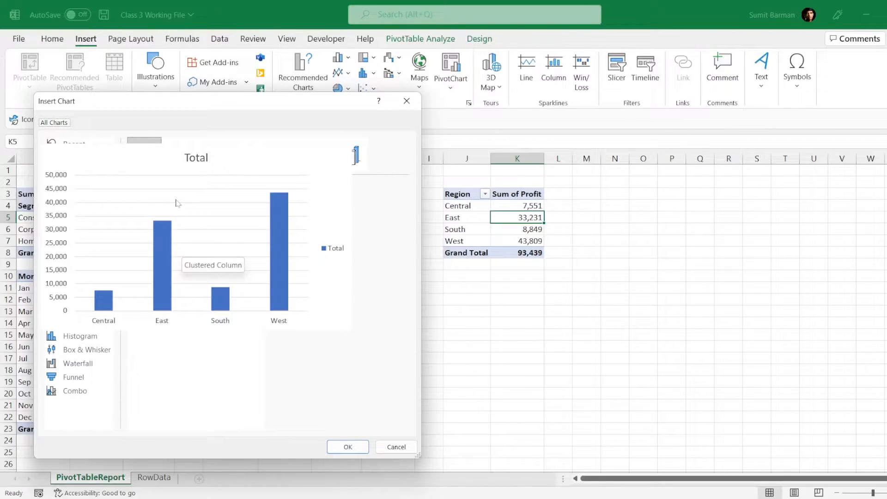
double_click(189, 232)
- Place the column chart beside the region pivot table and resize it to span about columns L to V, rows 2 to 19
drag(536, 231, 779, 179)
drag(860, 355, 801, 307)
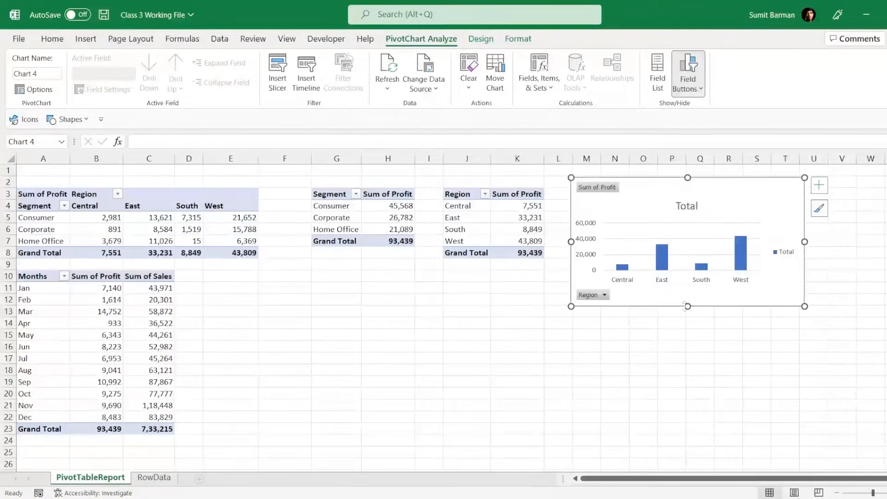
drag(689, 306, 745, 370)
drag(804, 272, 867, 272)
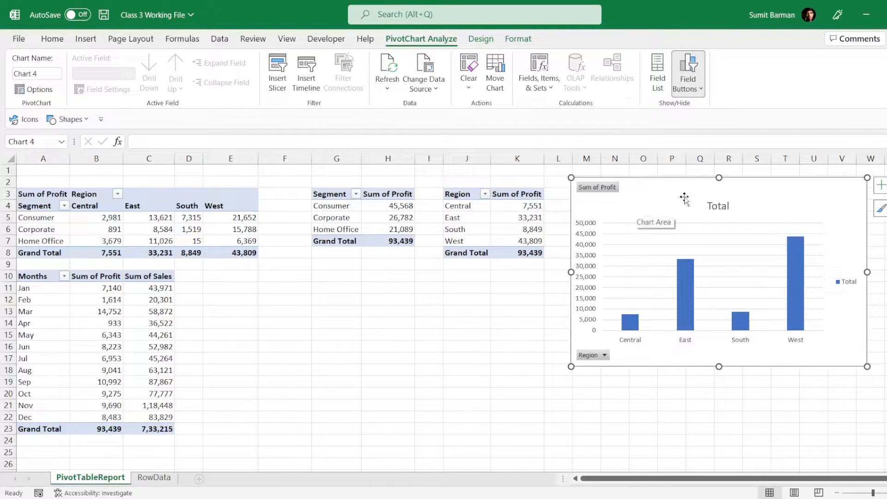
- Hide all field buttons on the column chart and change its title to "Region Wise Profit (in ₹)"
right_click(595, 187)
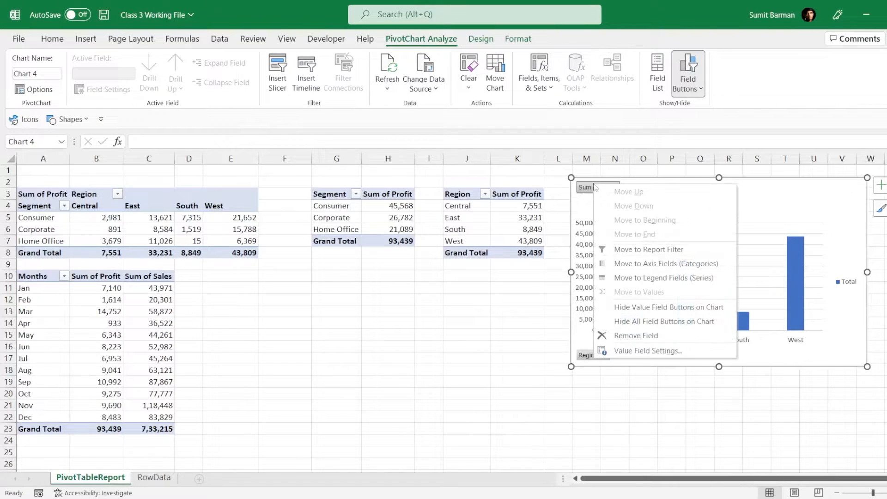
click(668, 322)
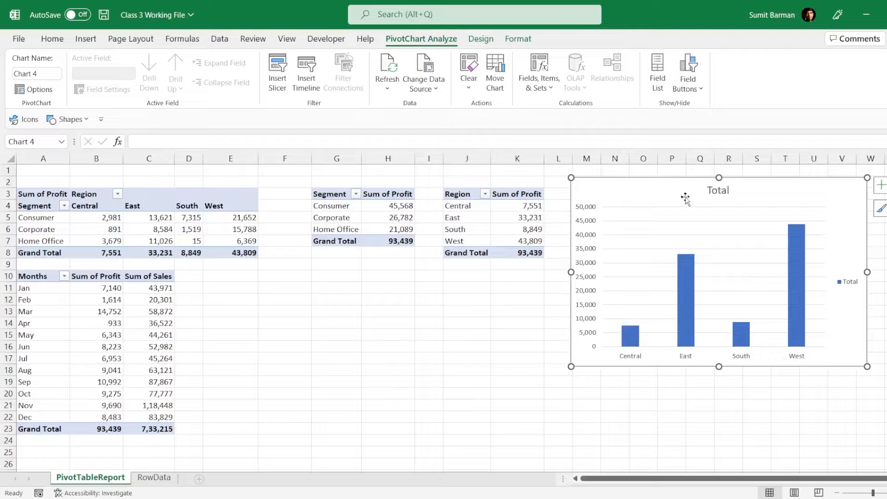
click(716, 192)
drag(768, 181, 757, 247)
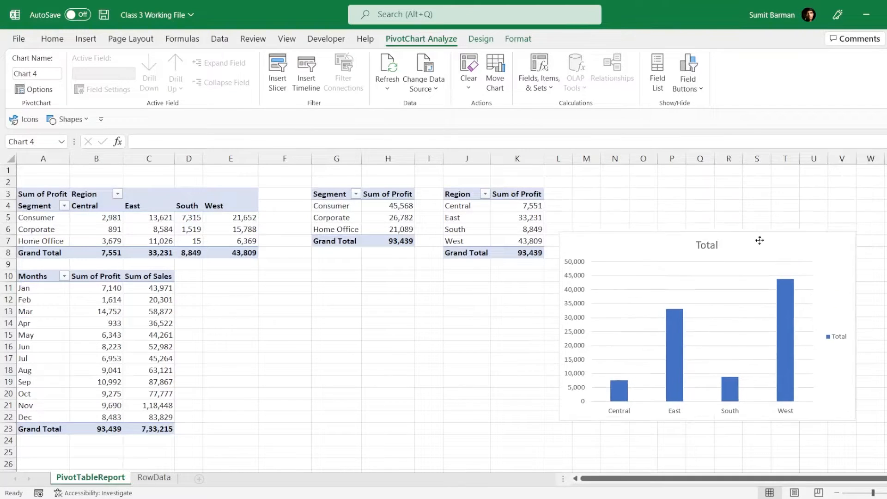
double_click(700, 256)
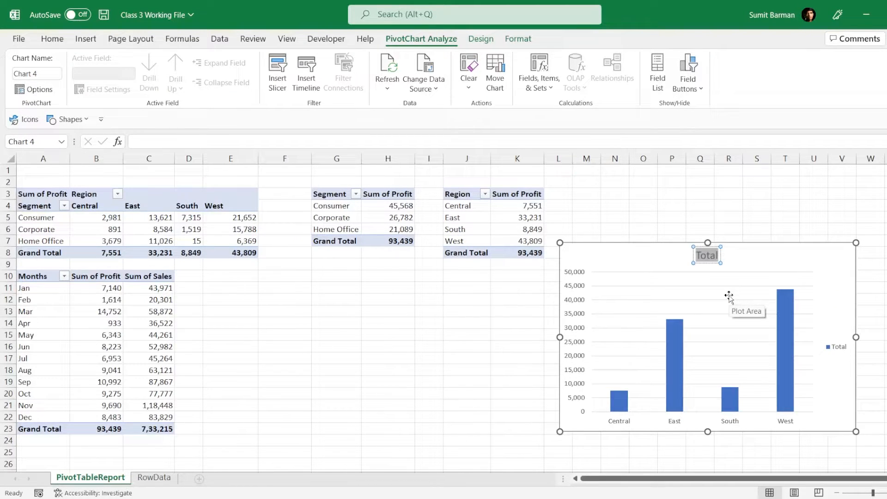
key(ctrl+v)
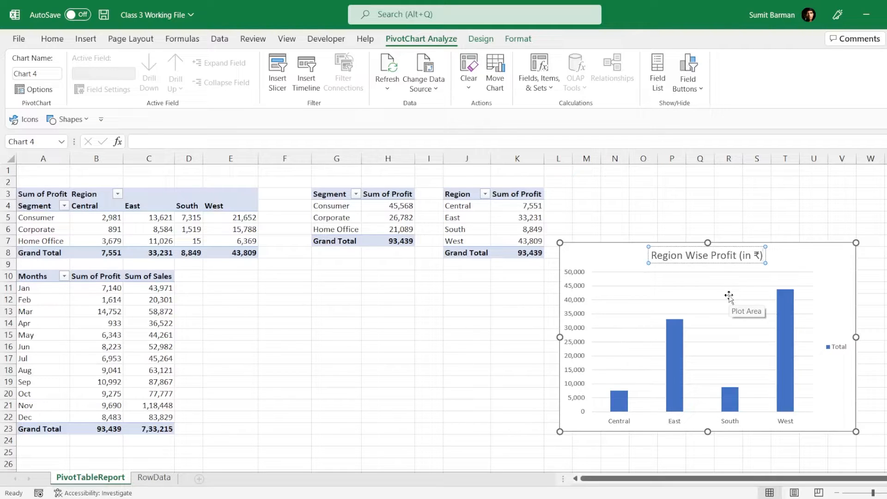
- Delete the legend and the vertical value axis from the region profit chart
click(834, 353)
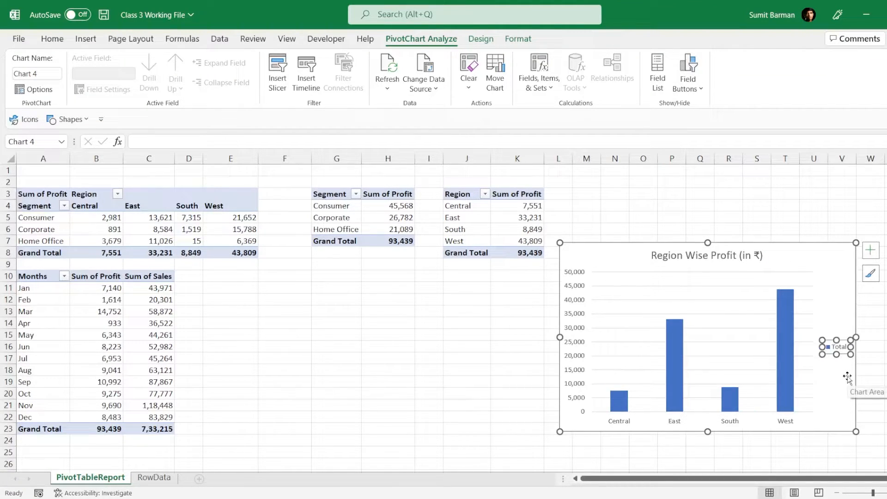
key(Delete)
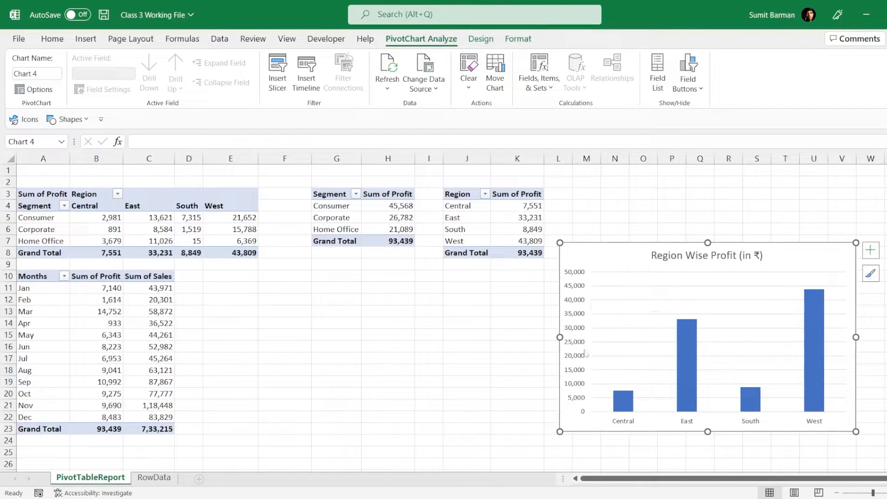
click(576, 297)
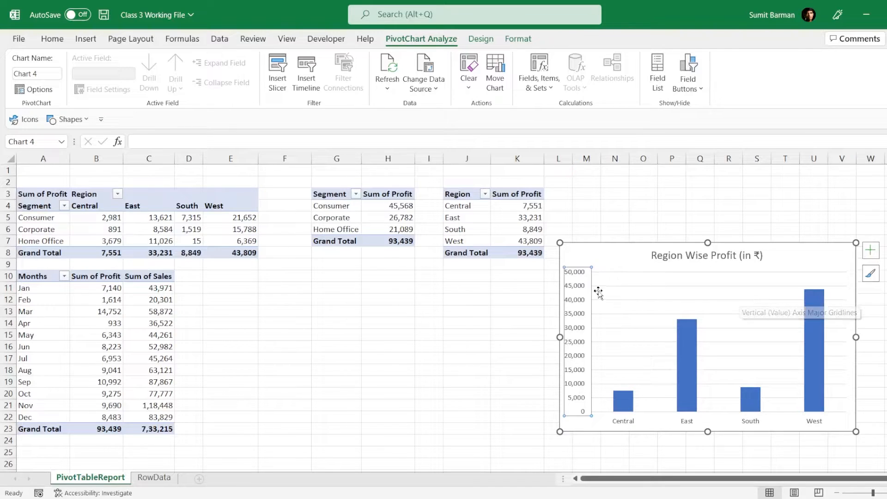
key(Delete)
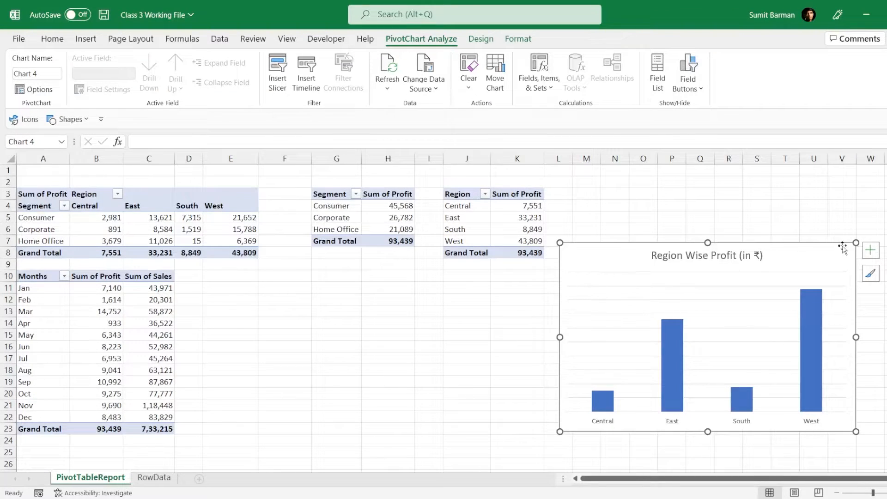
- Add data labels to the region profit chart and move it up so it starts level with the region pivot table
click(873, 255)
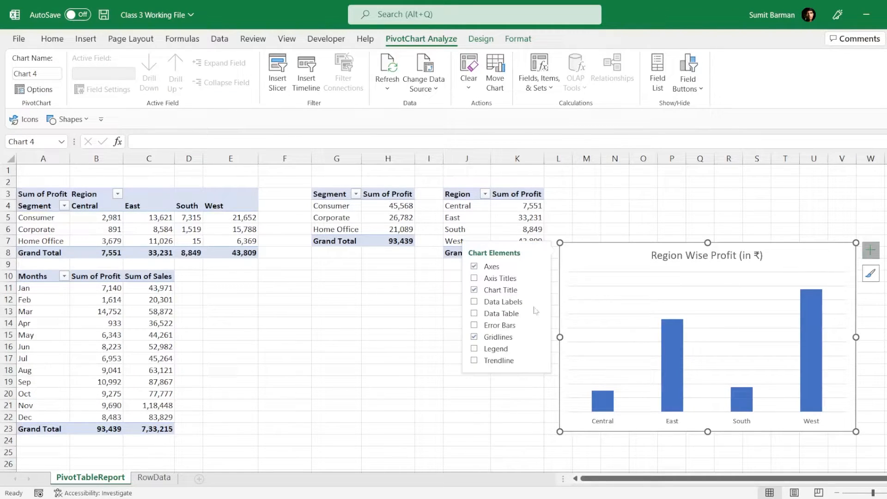
click(474, 302)
drag(635, 268, 634, 210)
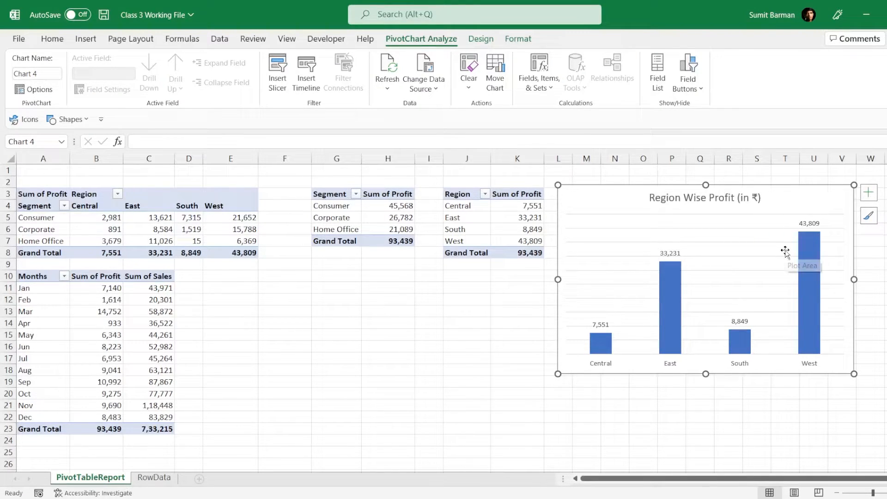
- Remove the horizontal gridlines from the region profit chart
mouse_move(814, 263)
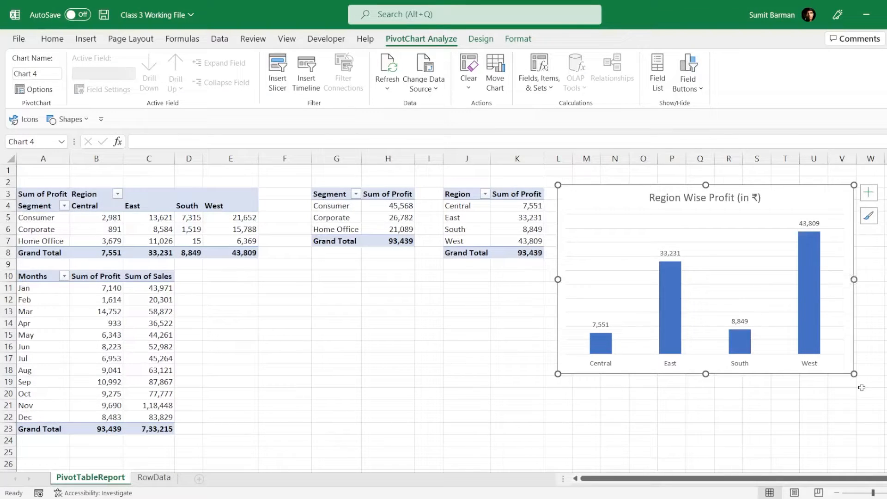
click(757, 228)
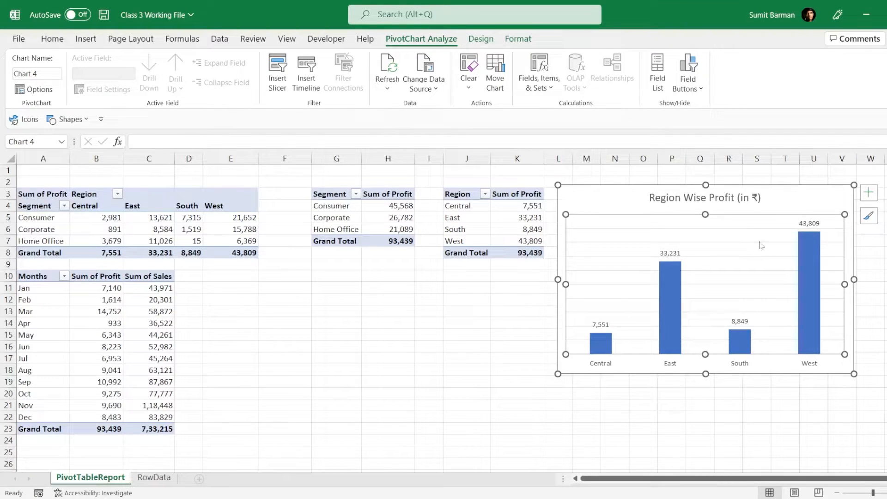
key(Delete)
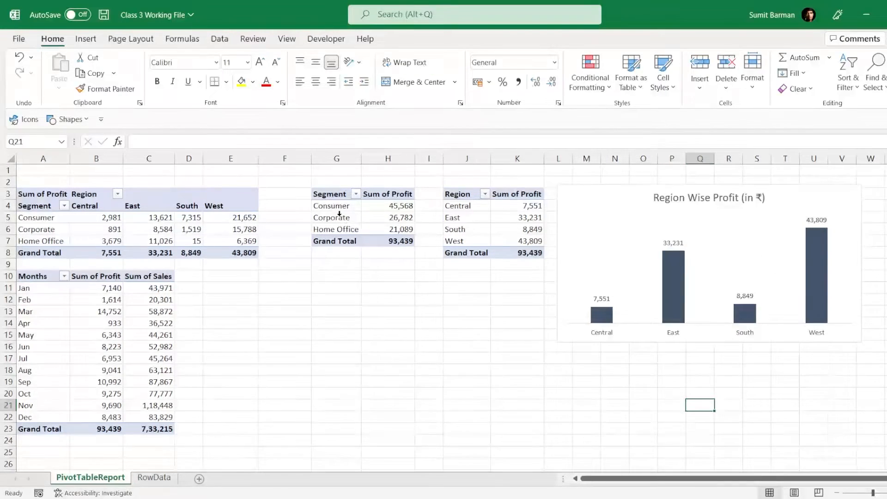
- Insert a Doughnut chart based on the pivot table of profit by segment
click(340, 214)
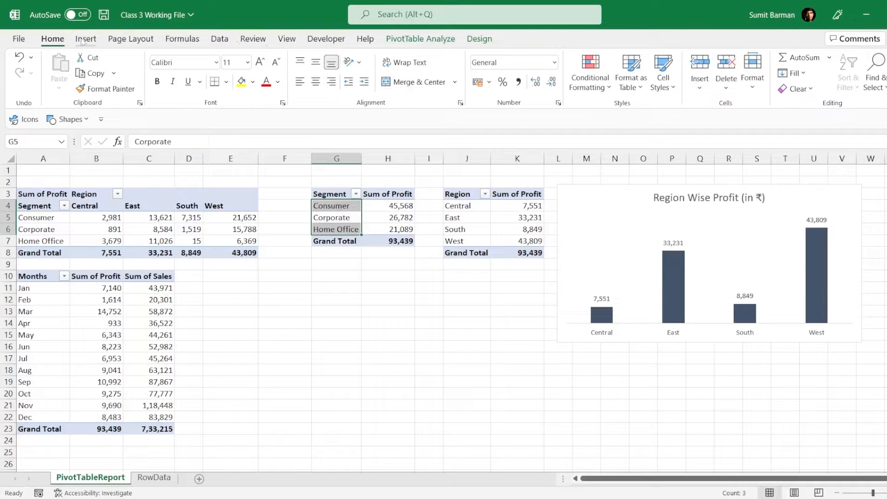
click(85, 41)
click(302, 69)
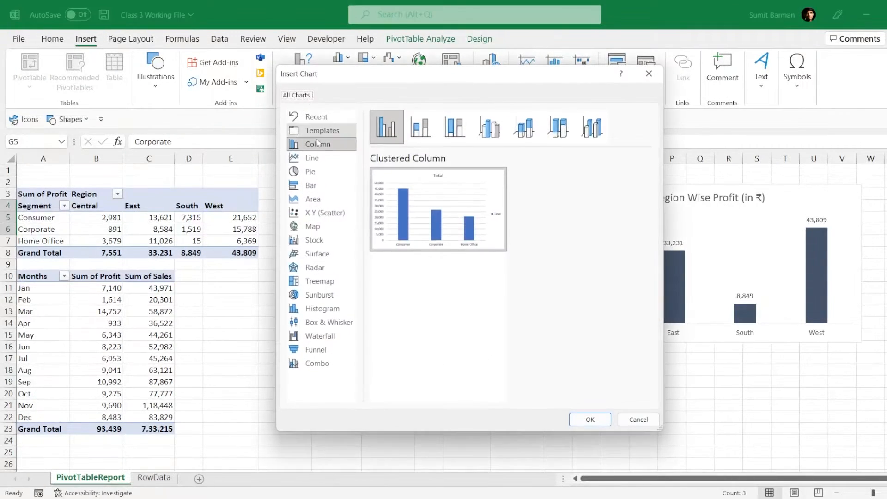
click(328, 175)
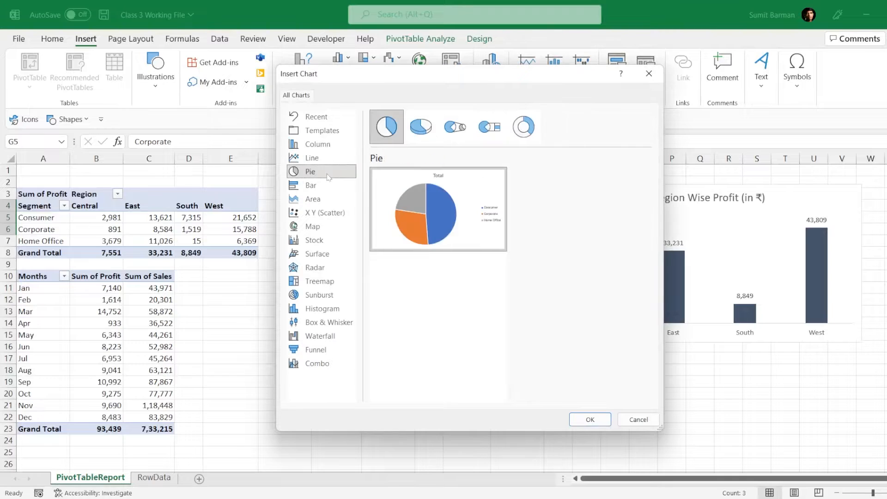
click(523, 127)
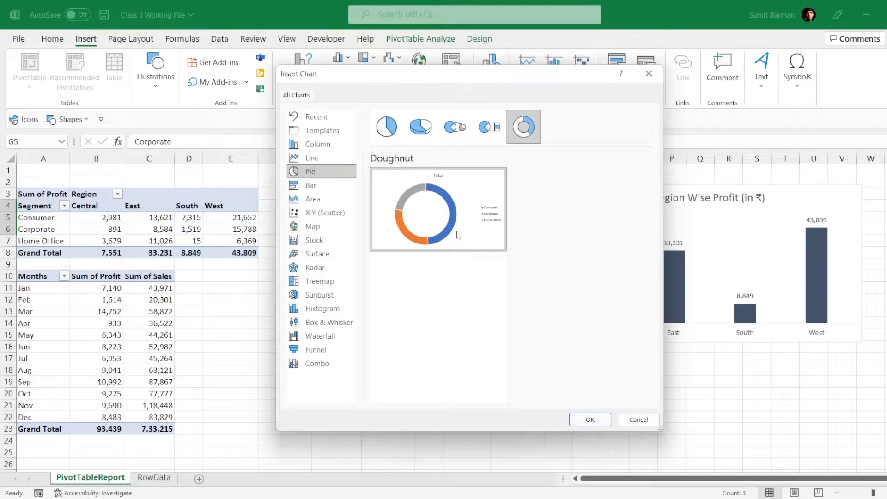
click(591, 420)
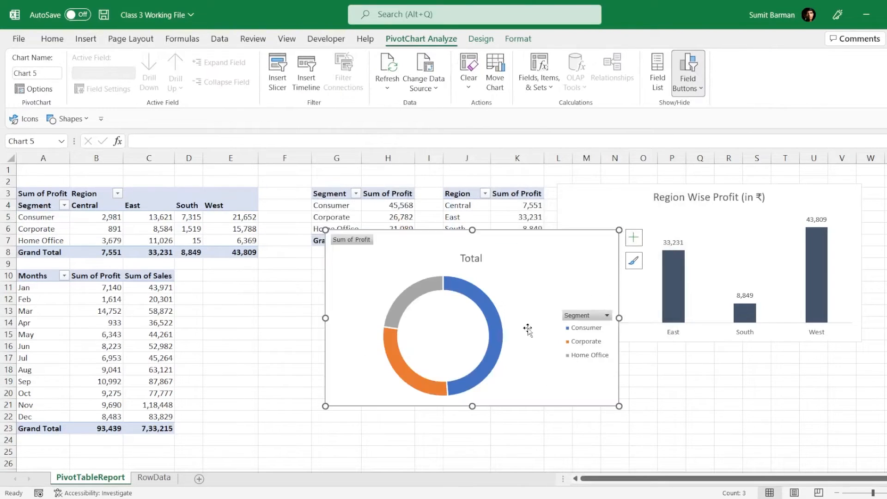
- Move the doughnut chart into the empty area below the segment pivot table and hide all its field buttons
drag(556, 248, 472, 284)
right_click(268, 275)
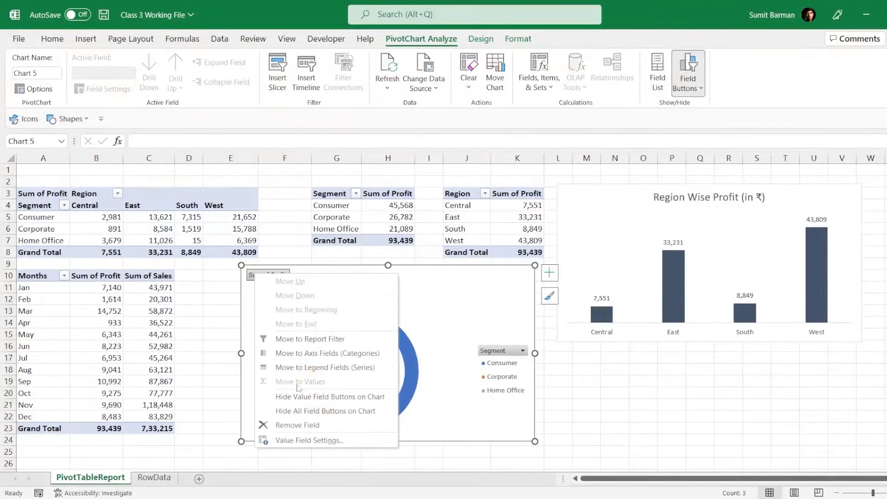
click(314, 425)
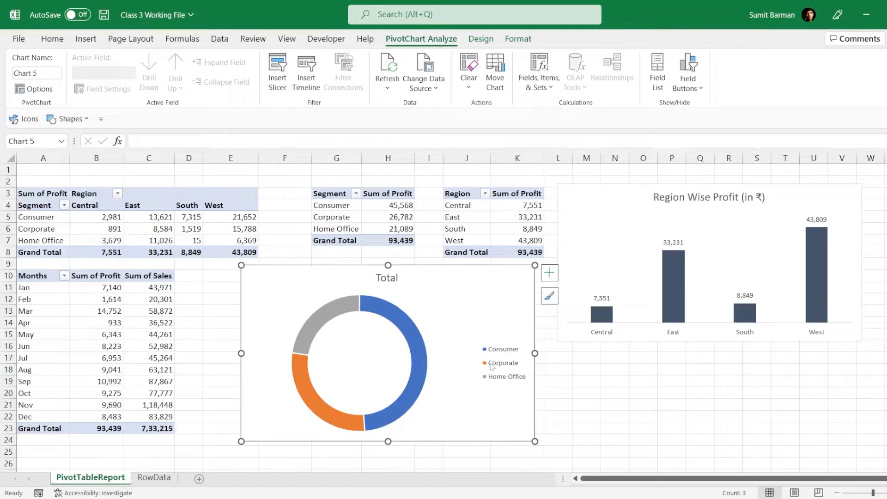
- Set the doughnut chart's legend position to Bottom and shift the chart slightly away from the pivot tables
click(491, 367)
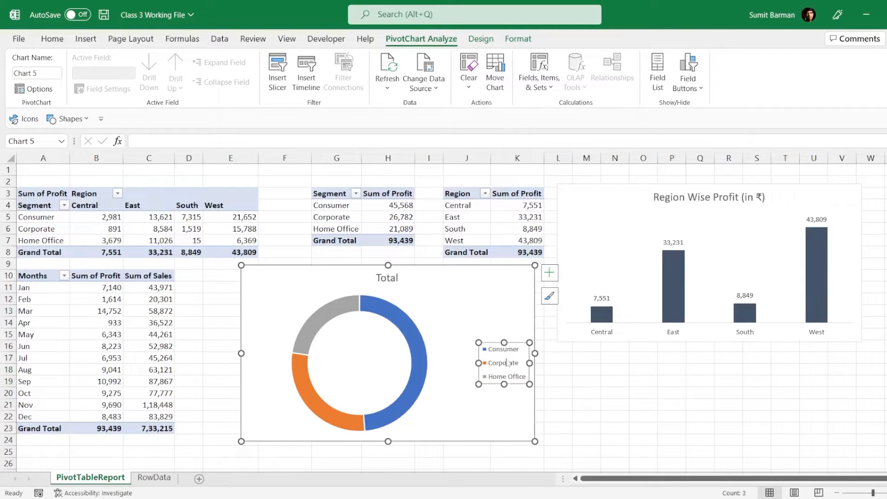
click(550, 277)
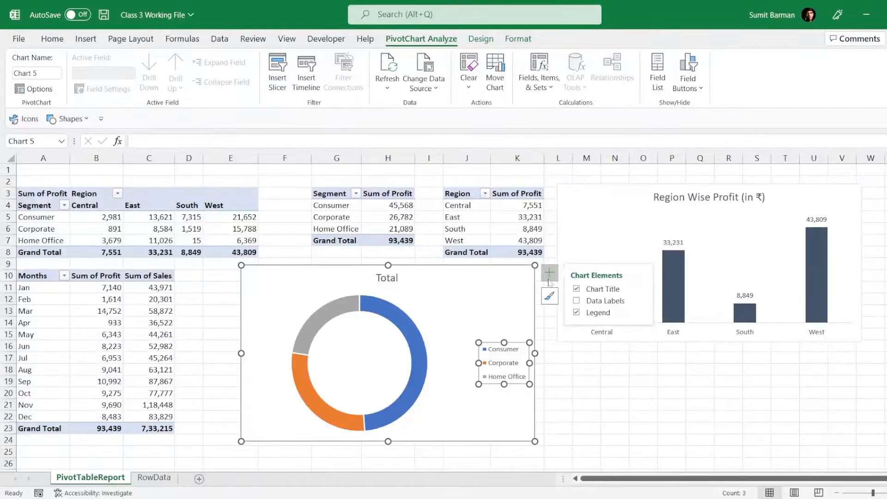
click(642, 313)
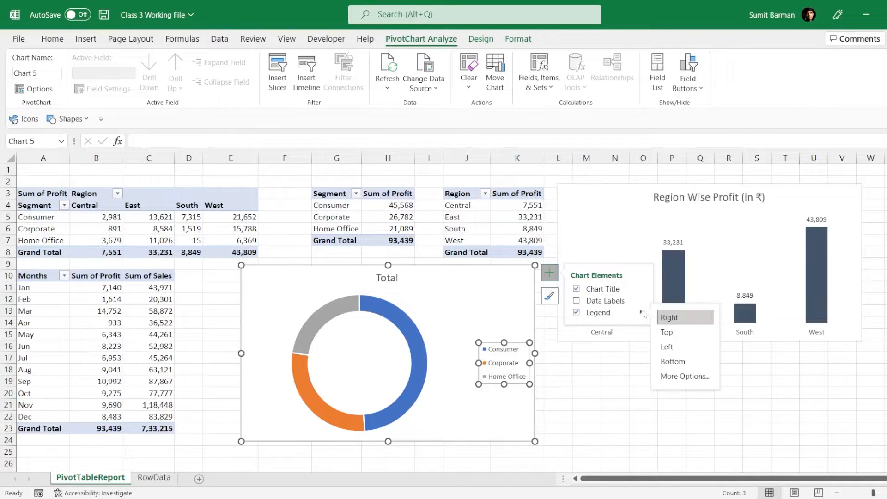
click(672, 361)
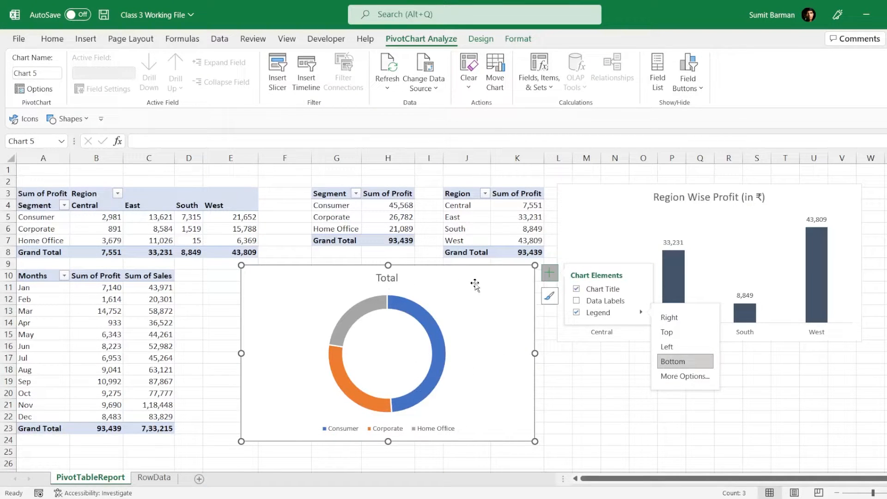
drag(474, 269, 483, 282)
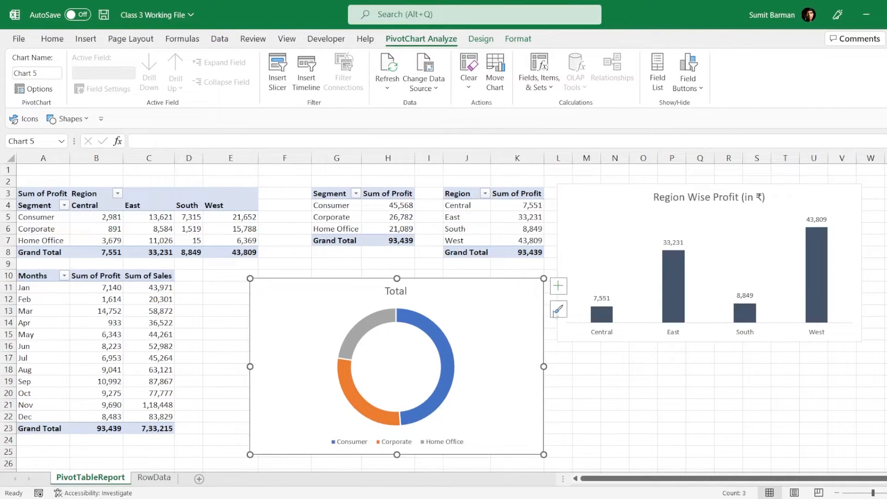
- Add data labels to the doughnut chart and pull each of the three labels outside the ring
click(558, 286)
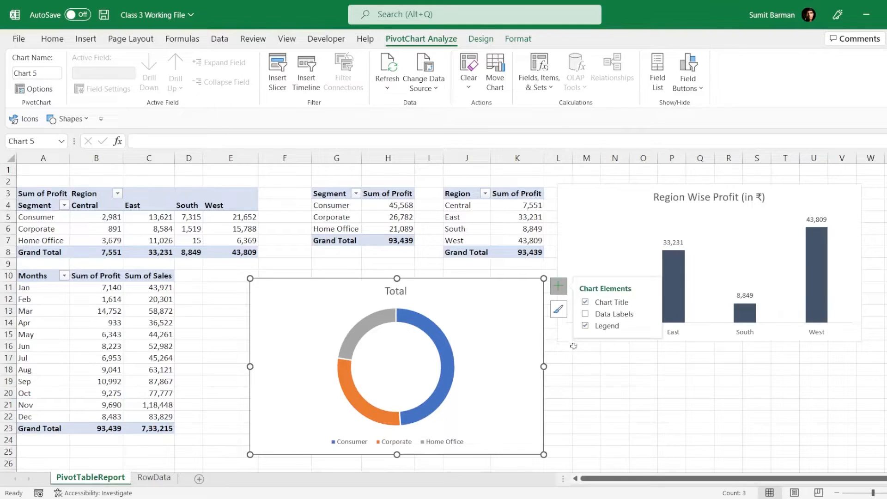
click(585, 314)
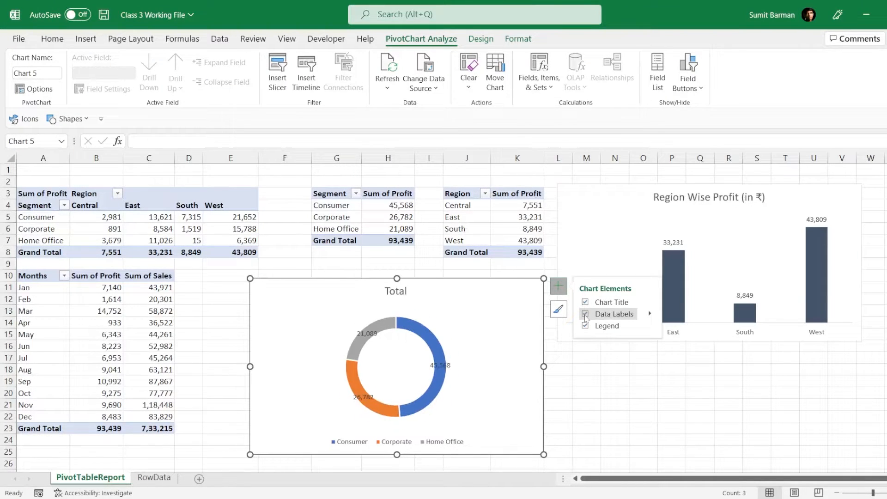
click(366, 334)
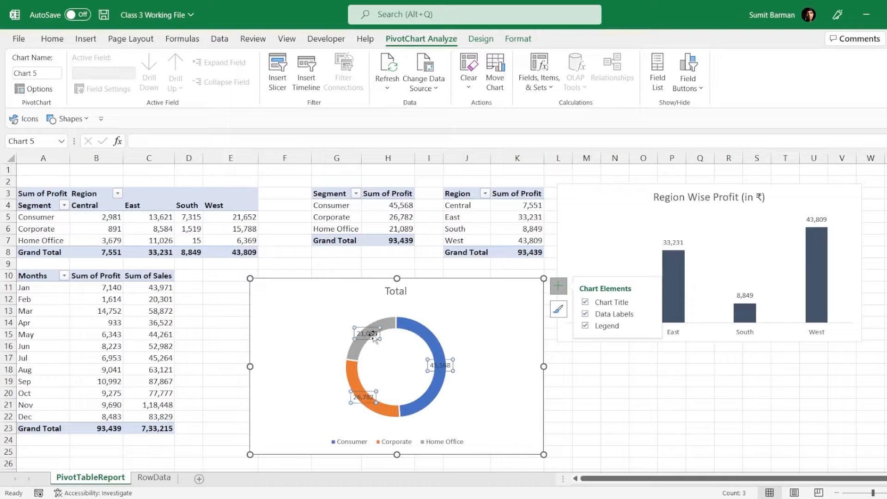
click(366, 334)
drag(366, 334, 345, 326)
click(440, 365)
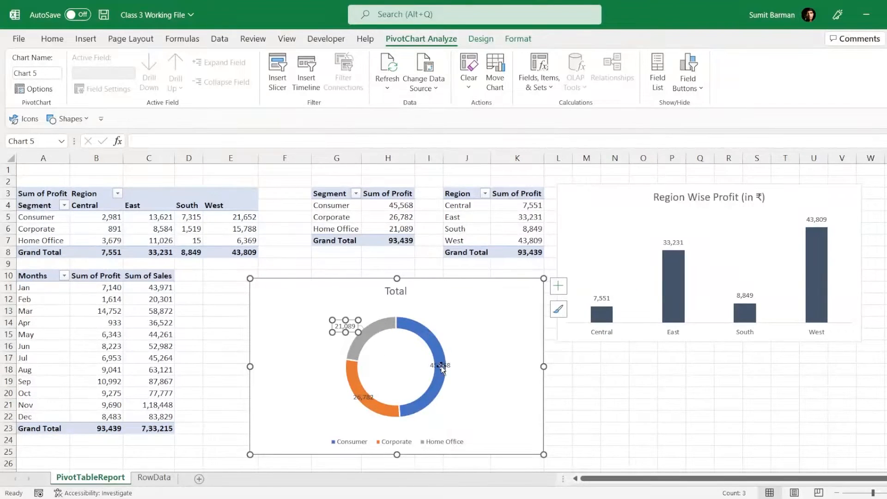
drag(440, 365, 464, 357)
click(365, 398)
drag(365, 398, 316, 398)
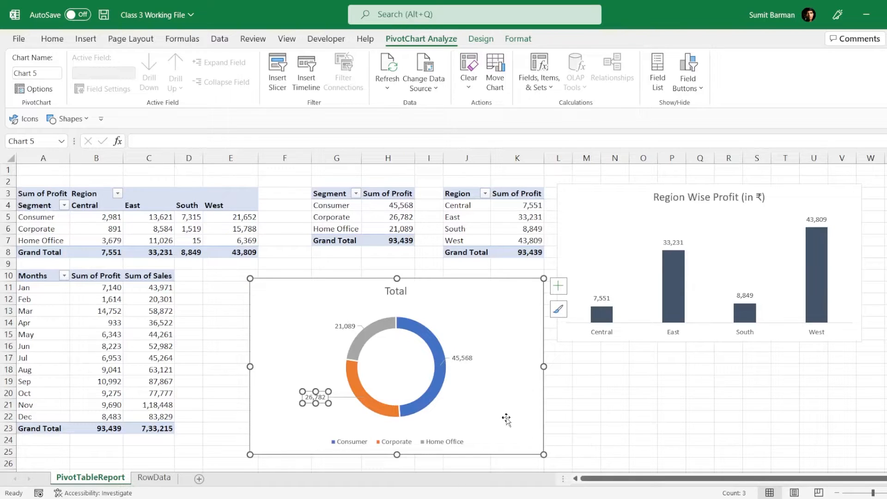
click(615, 428)
- Change the doughnut chart's title to "Segment Wise Profit (in ₹)"
click(400, 293)
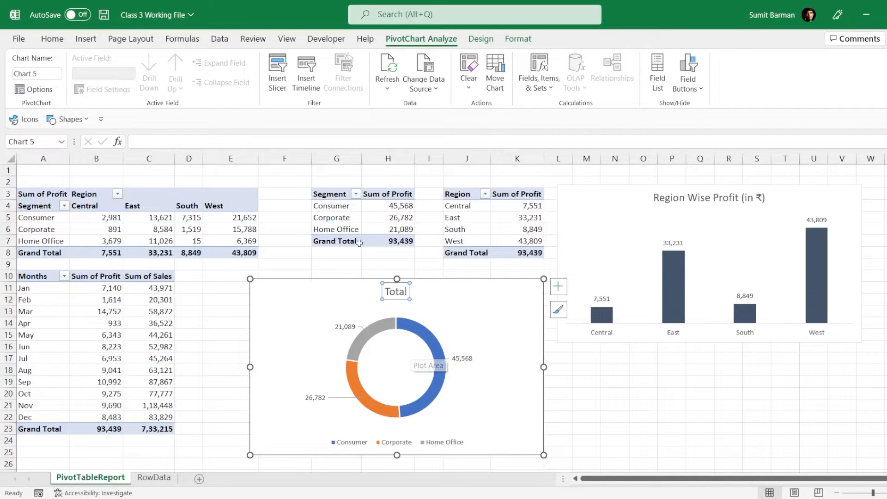
click(296, 141)
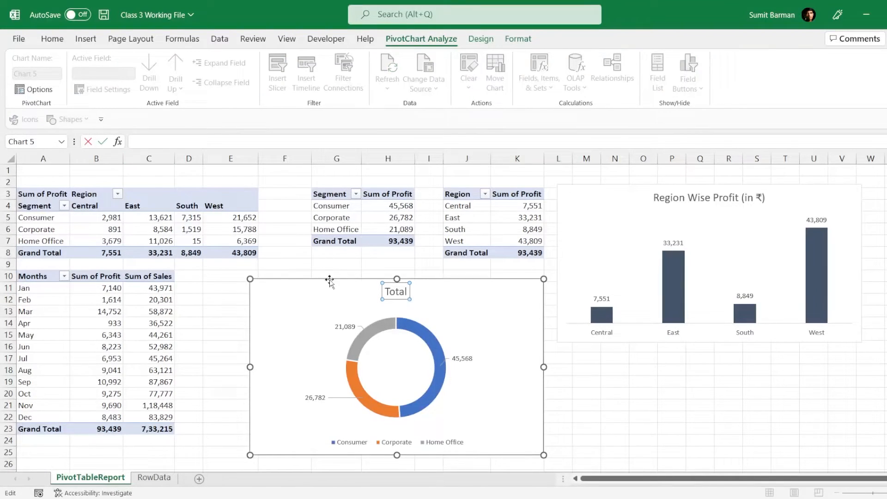
click(398, 292)
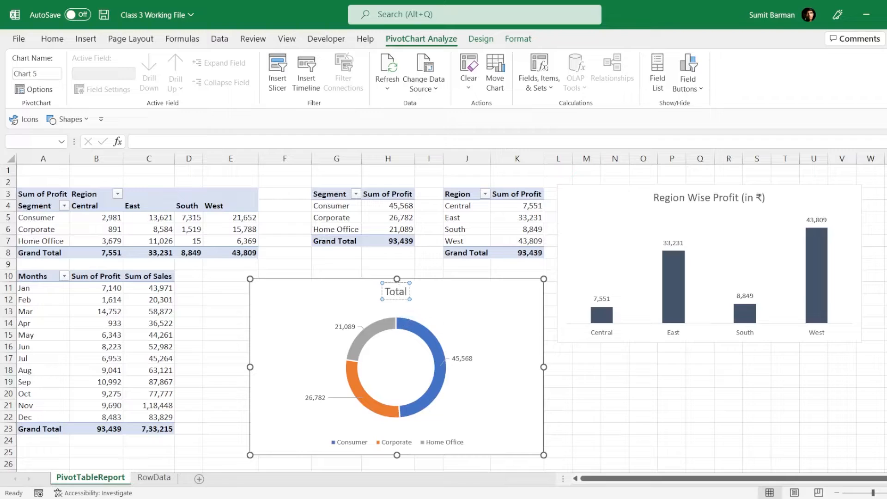
double_click(393, 294)
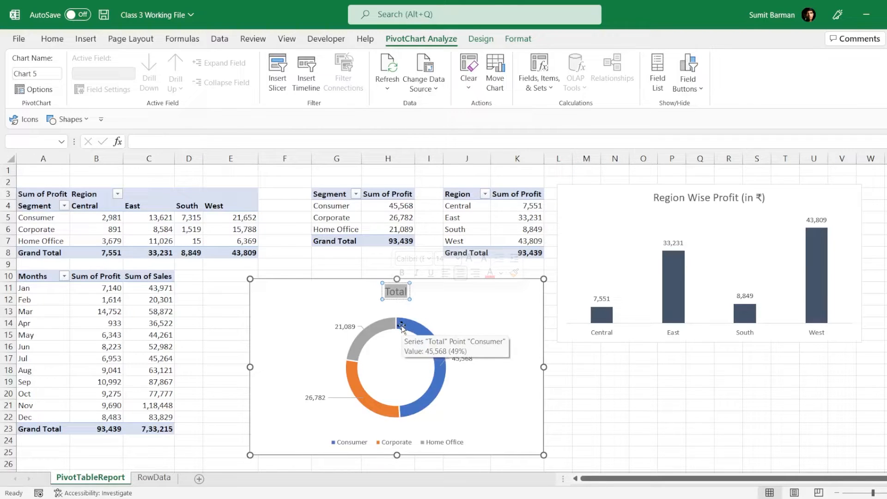
key(Delete)
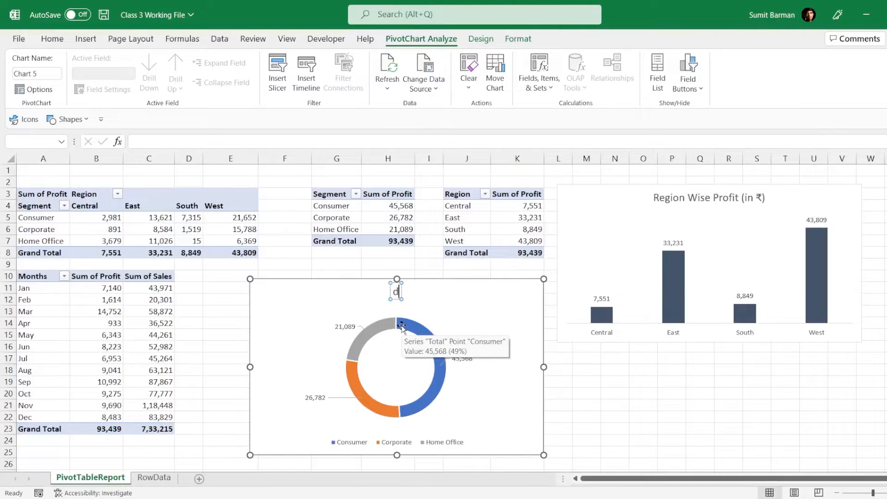
text(ed)
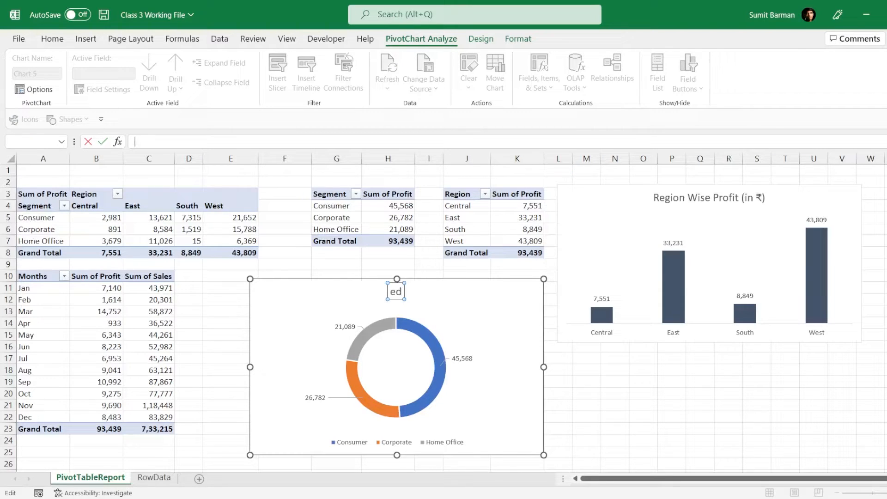
text(Segment Wise Profit (in ₹))
key(Return)
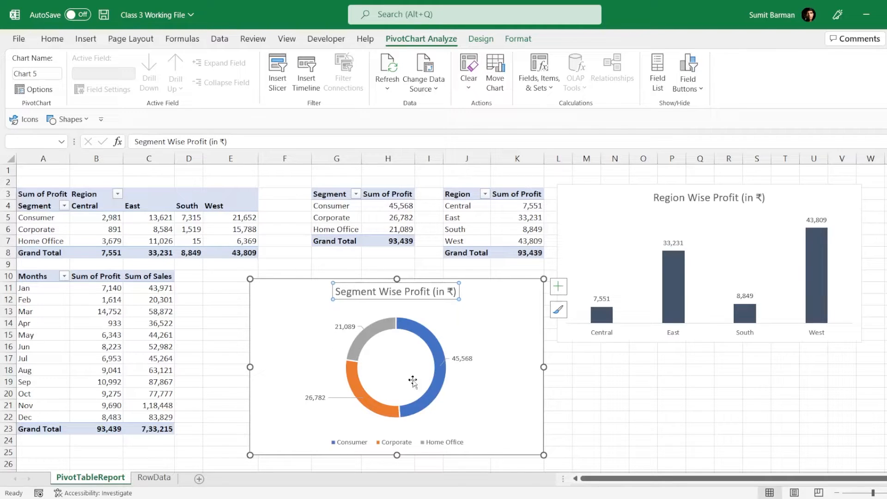
- Shrink the doughnut chart, place it directly beneath the region profit chart, and widen it to match that chart's width
drag(544, 456, 473, 397)
mouse_move(442, 283)
mouse_down()
mouse_move(739, 356)
mouse_move(723, 345)
mouse_move(743, 342)
mouse_up()
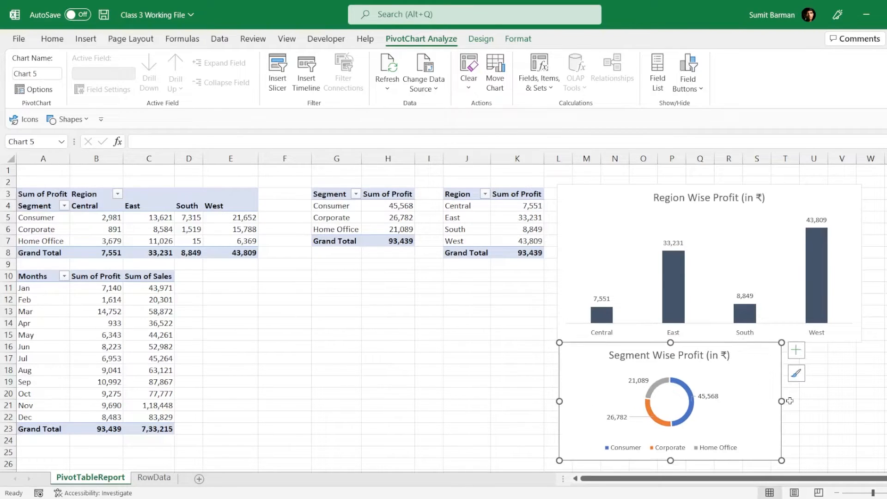
drag(782, 401, 861, 401)
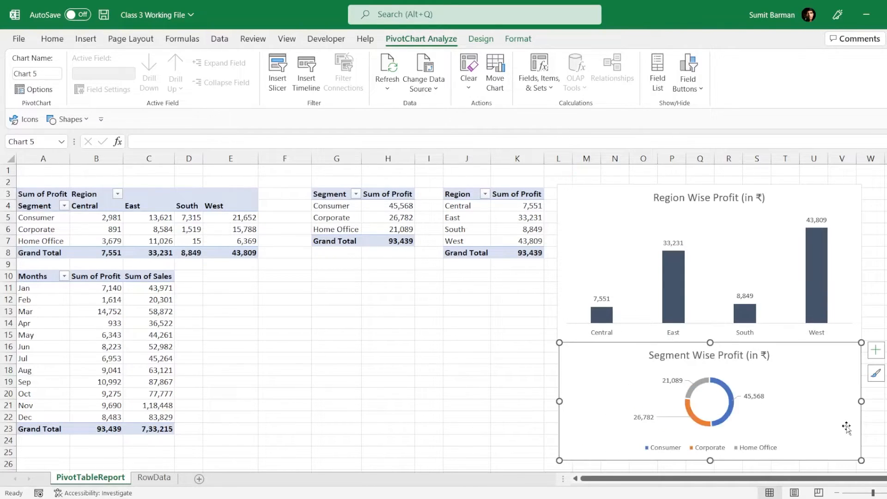
click(427, 357)
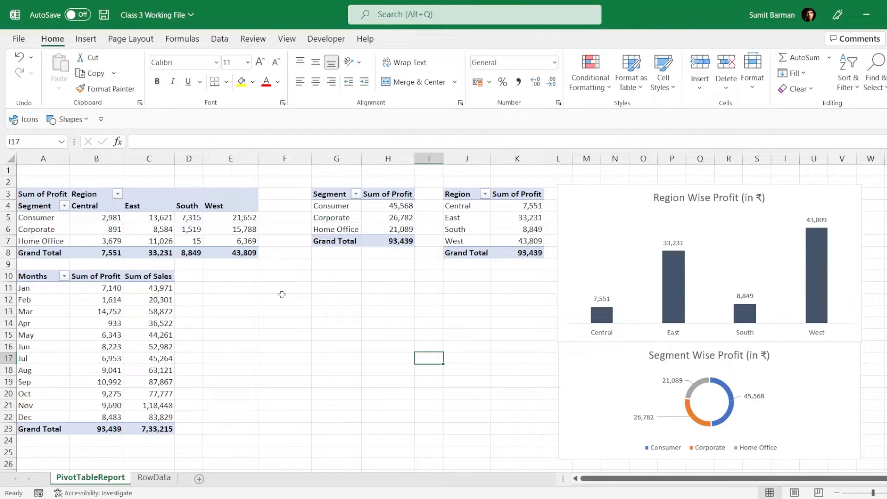
- Insert a default clustered column chart based on the pivot table of profit by segment and region
click(42, 218)
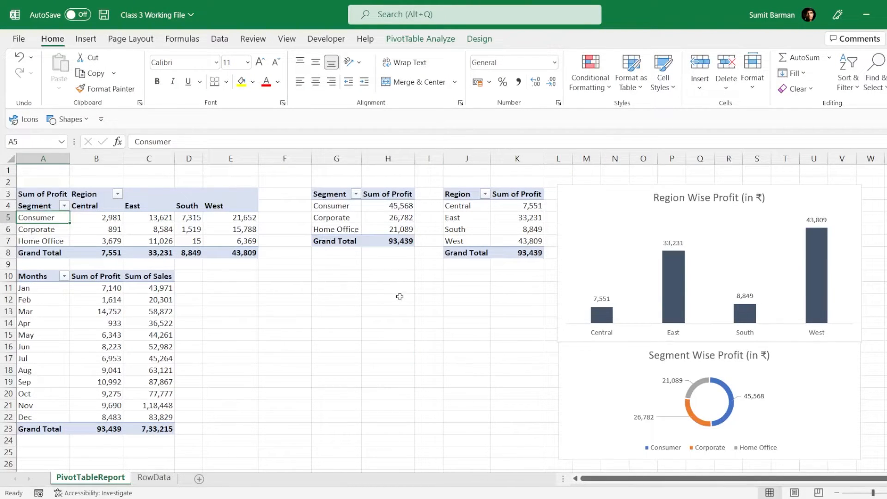
click(37, 288)
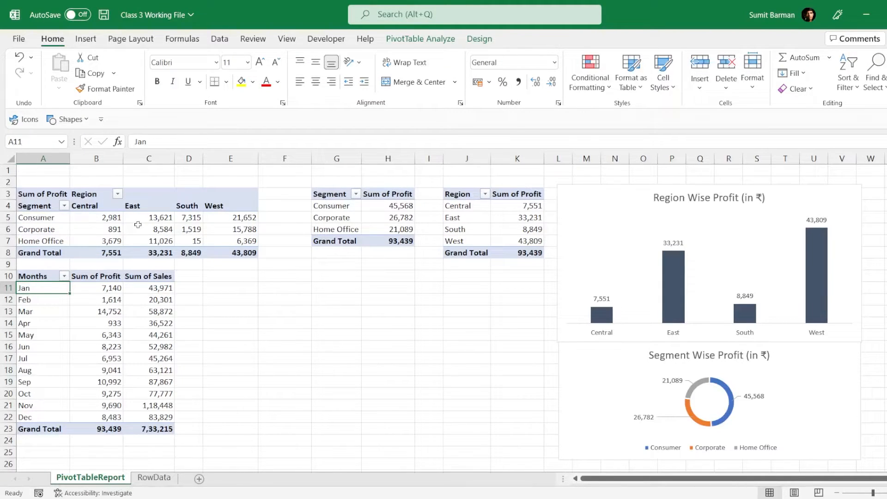
click(139, 229)
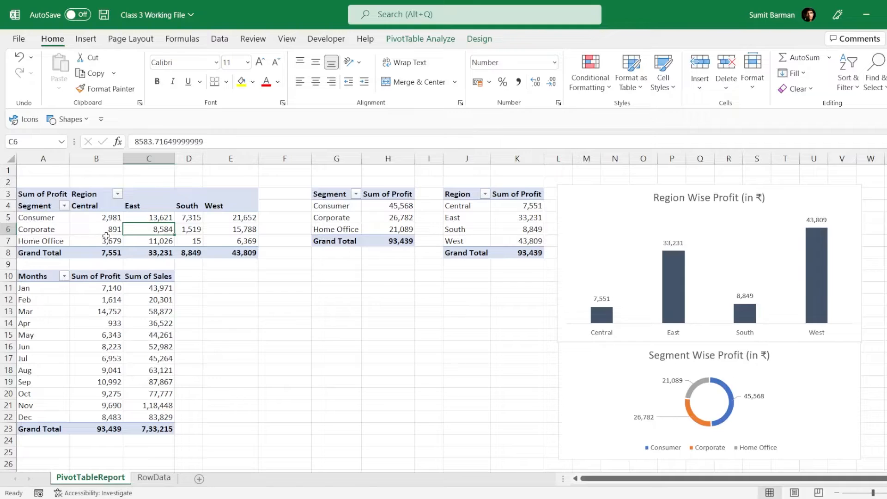
click(106, 238)
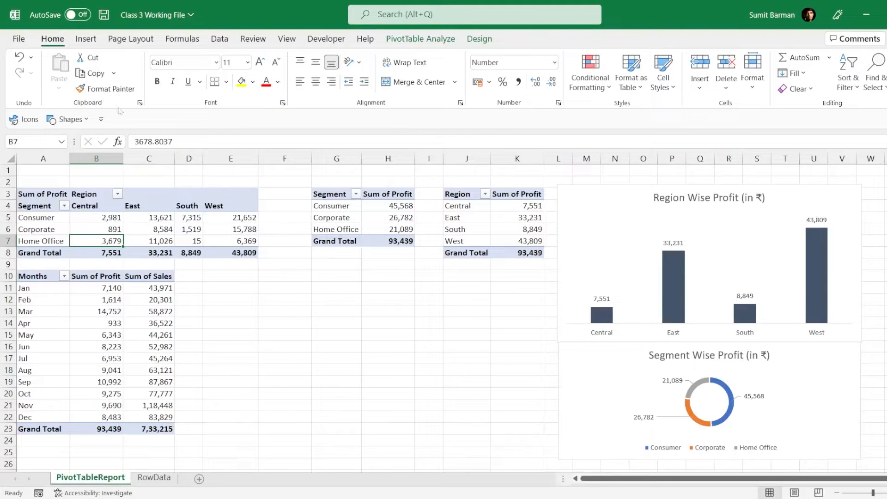
click(86, 40)
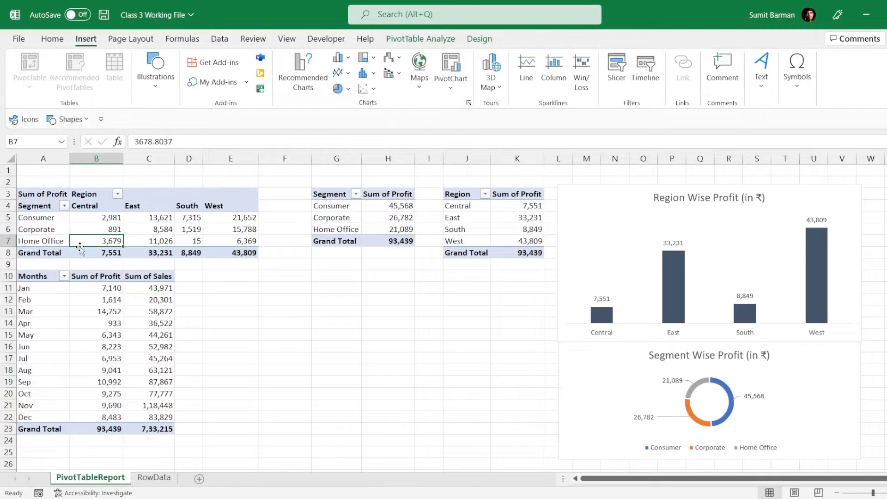
click(190, 217)
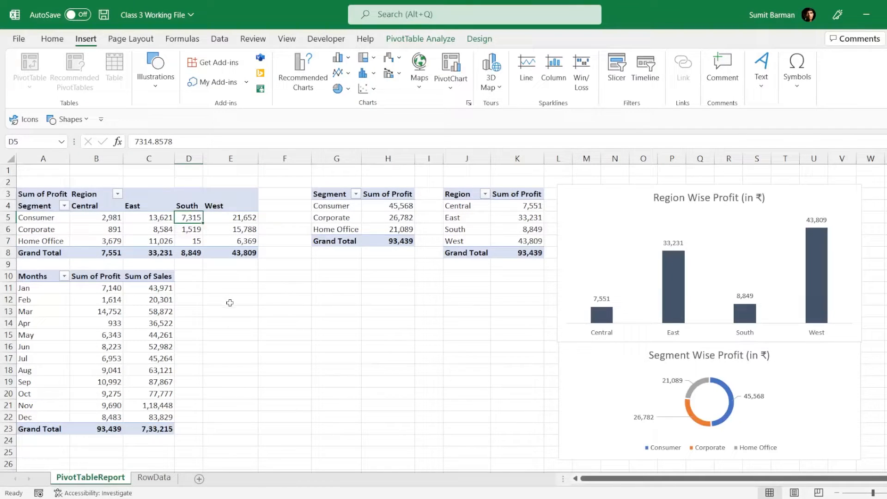
click(151, 227)
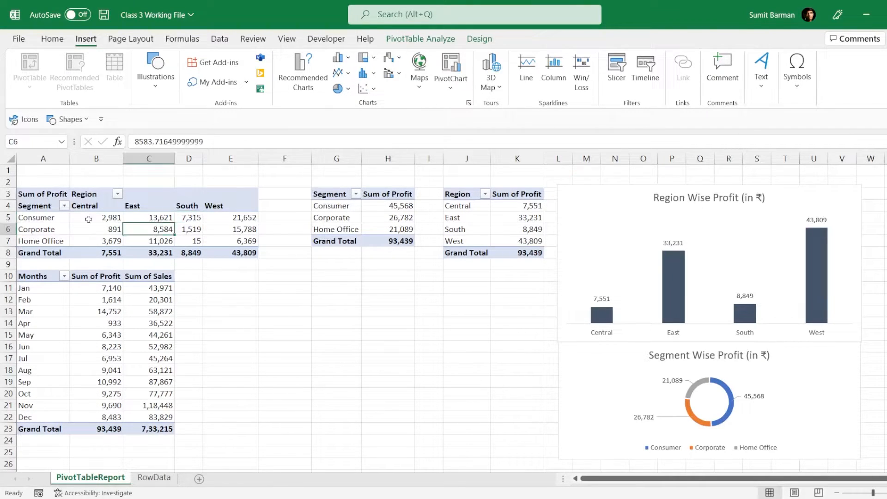
mouse_move(136, 218)
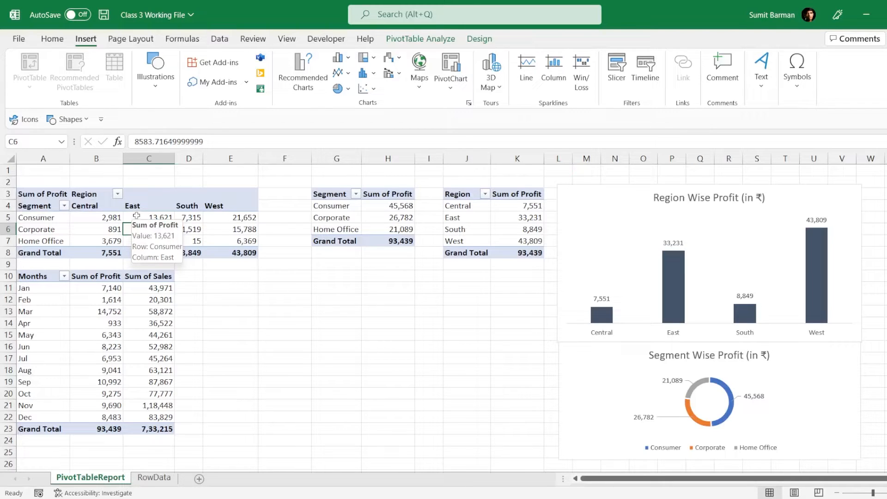
key(alt+F1)
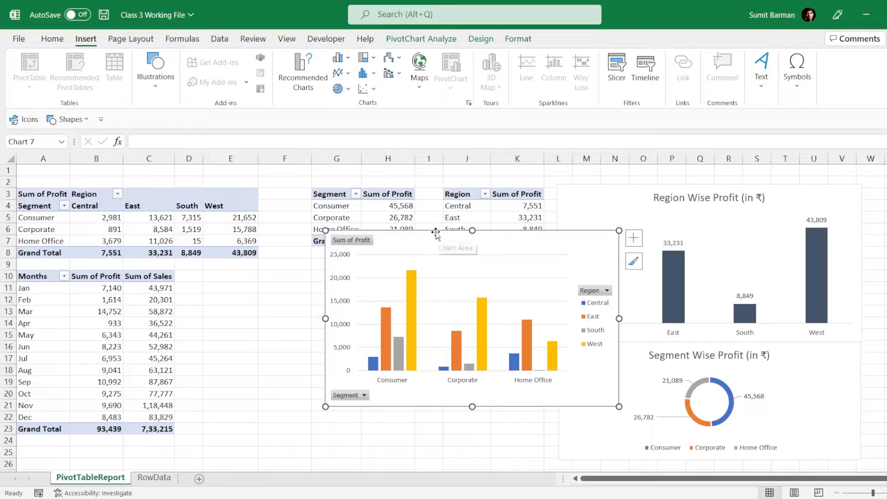
- Move the segment-by-region column chart beside the months pivot table and hide all its field buttons
drag(435, 232, 333, 263)
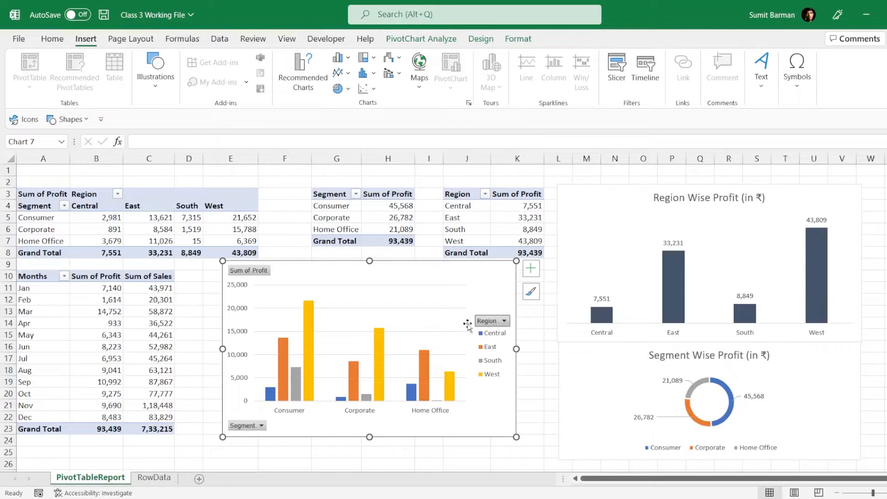
right_click(244, 269)
click(281, 408)
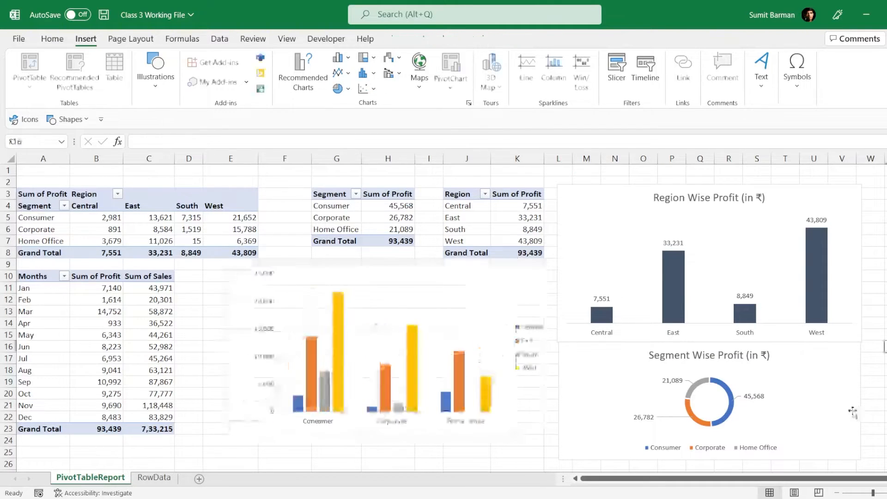
click(458, 281)
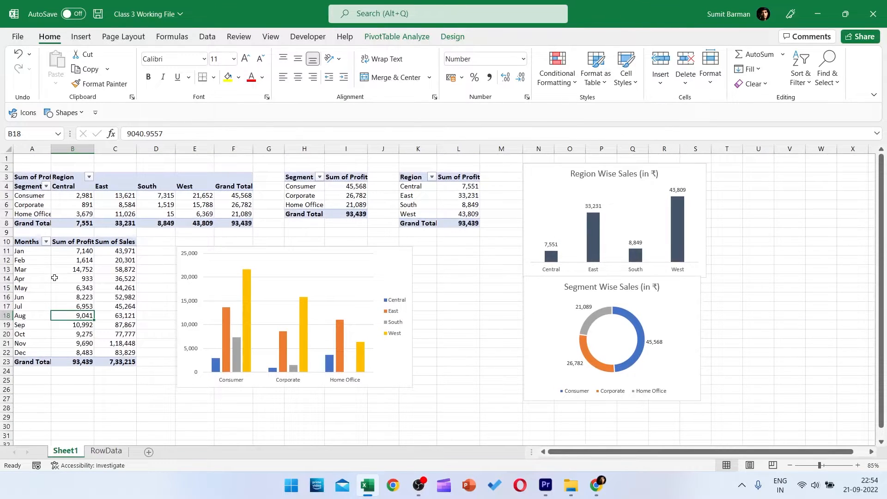
- Insert a line chart based on the months pivot table of profit and sales
click(81, 269)
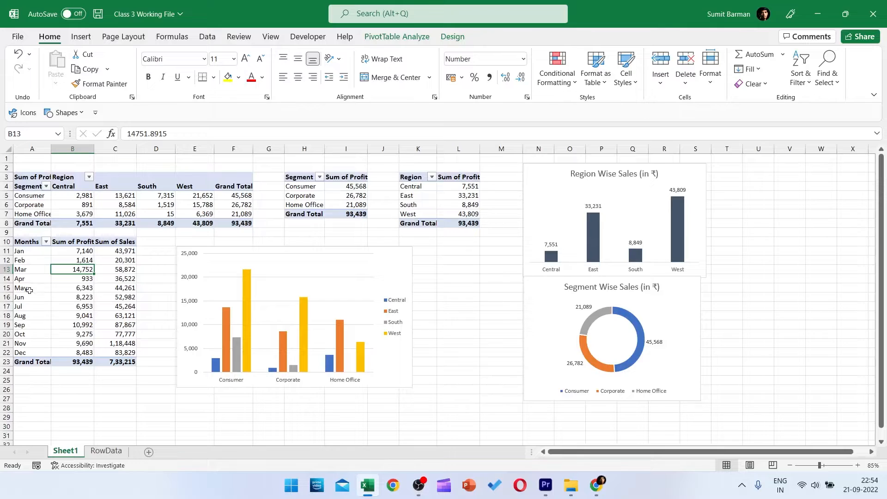
click(28, 264)
drag(25, 242, 29, 354)
click(72, 306)
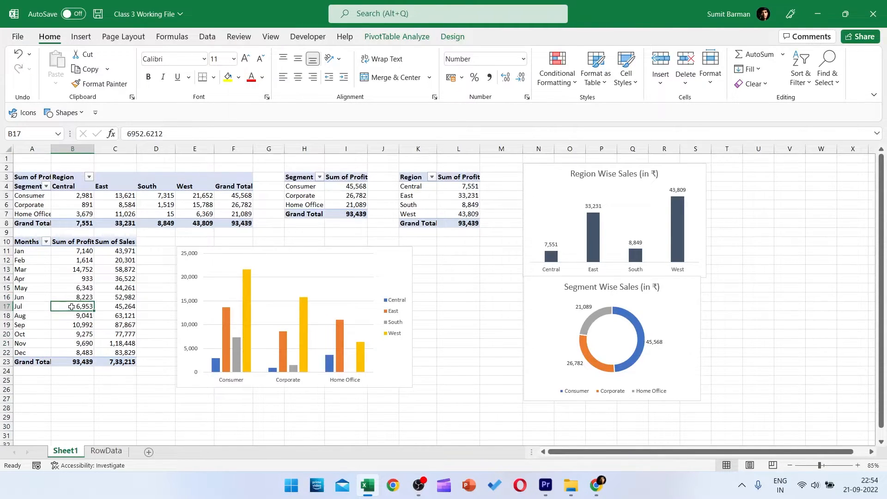
click(80, 36)
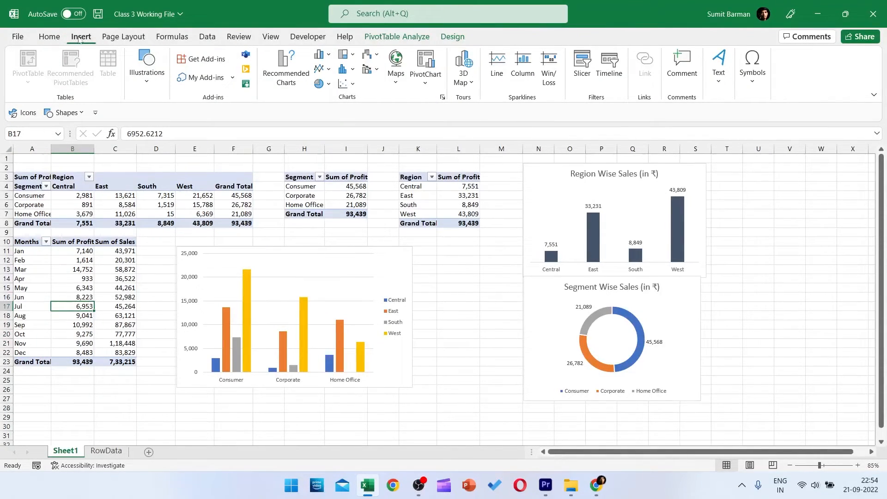
click(281, 69)
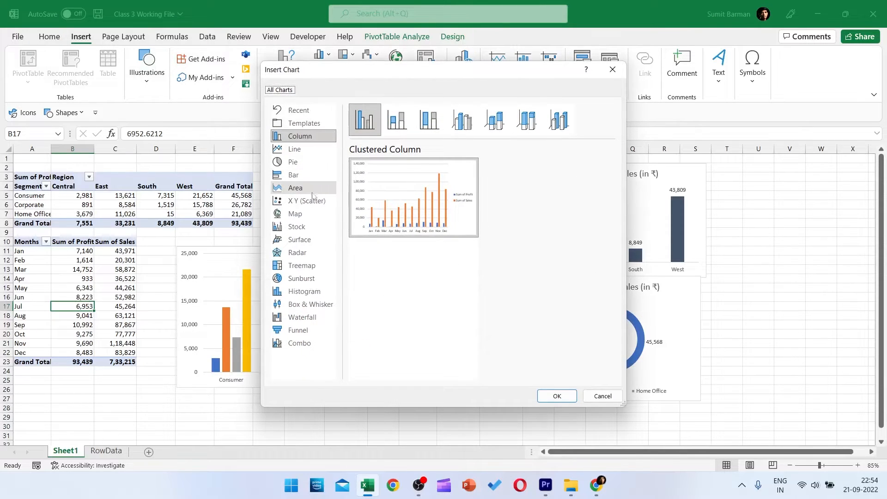
click(308, 150)
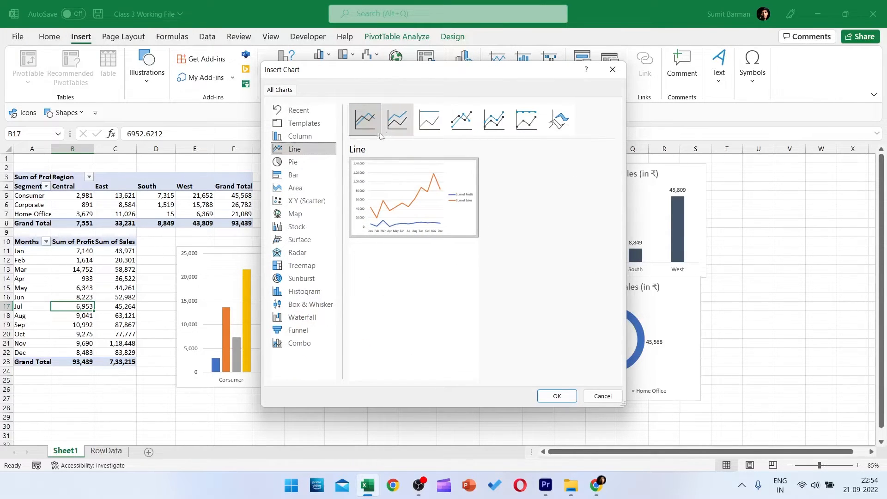
double_click(380, 206)
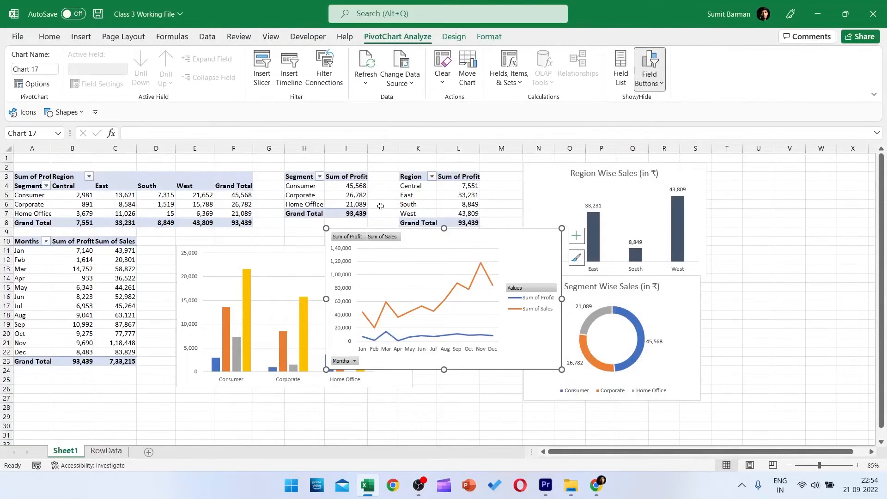
- Hide all field buttons on the monthly line chart and add the chart title "Sales & Profit Trend (Year 2017)"
right_click(355, 238)
click(411, 371)
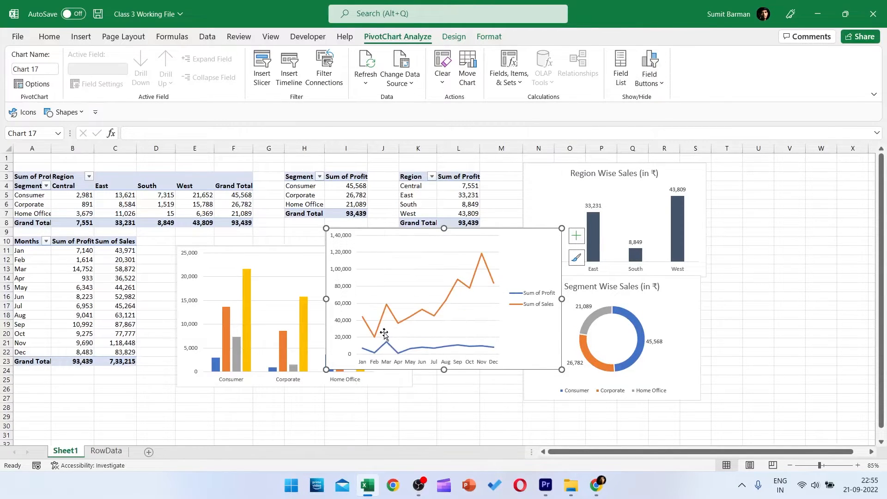
click(531, 304)
click(576, 240)
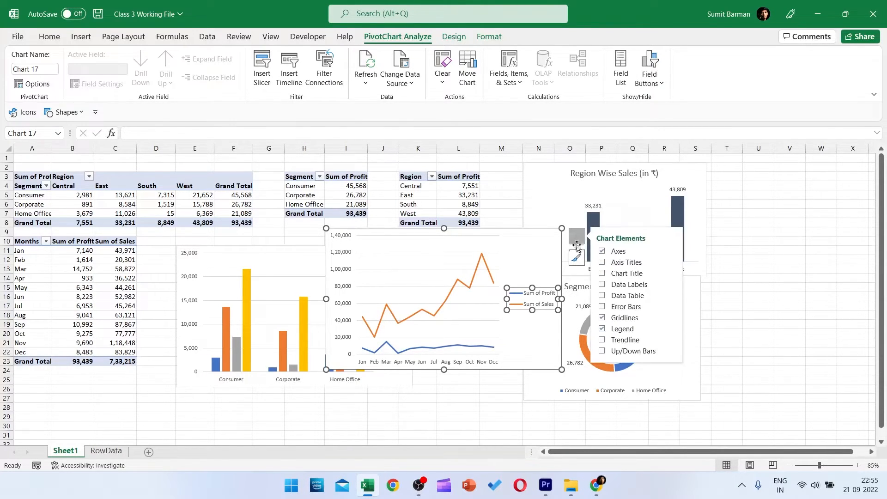
click(602, 273)
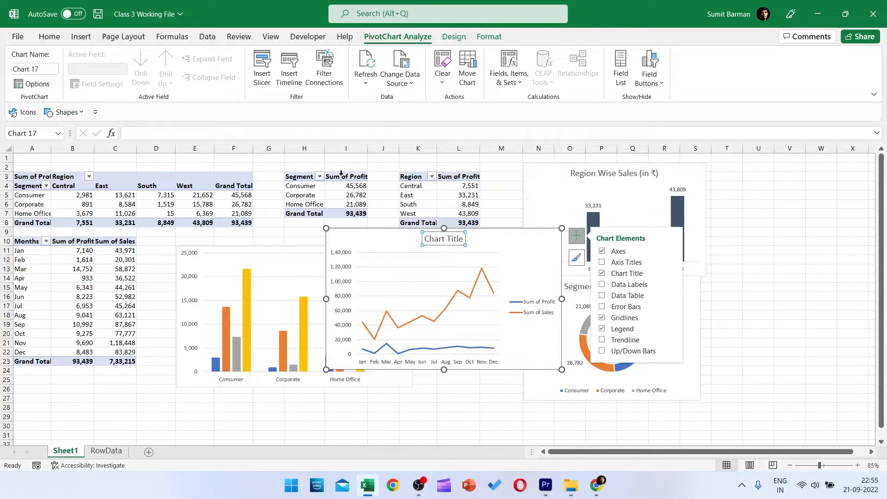
click(185, 137)
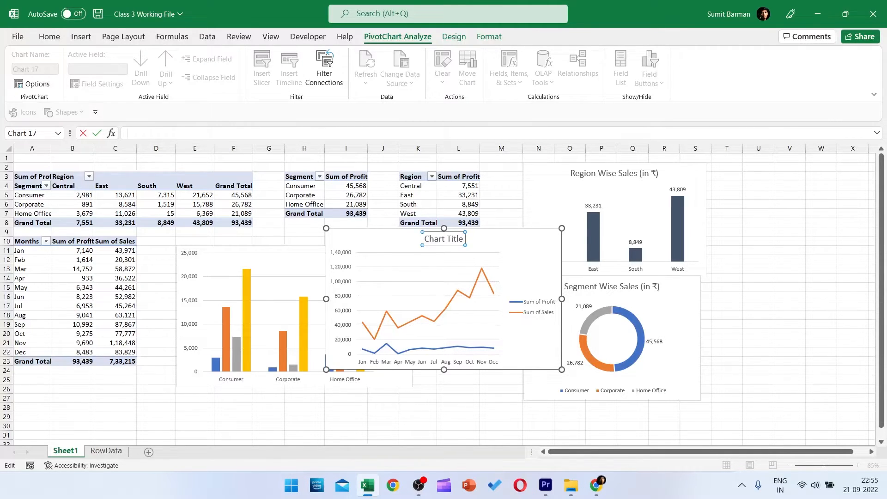
text(Sales & Profit Trend (Year 2017))
key(Return)
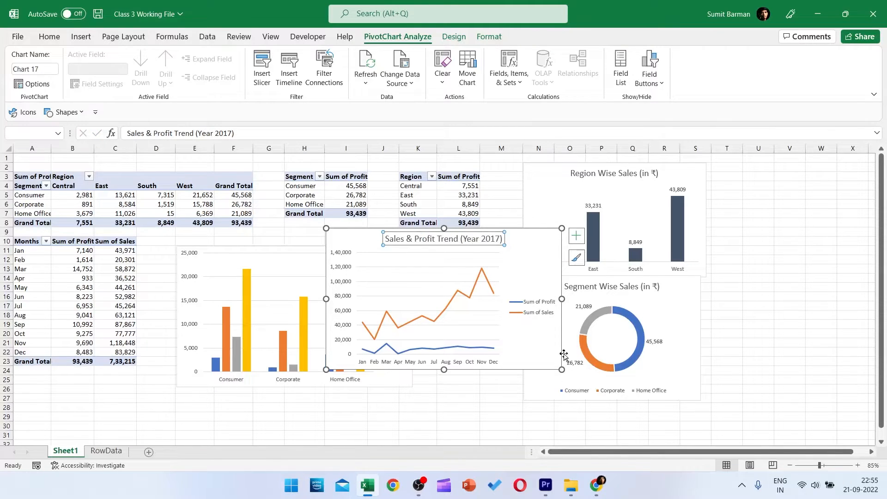
- Enlarge the sales and profit trend chart slightly and move it directly beside the segment-by-region column chart
drag(562, 370, 585, 380)
drag(516, 230, 584, 276)
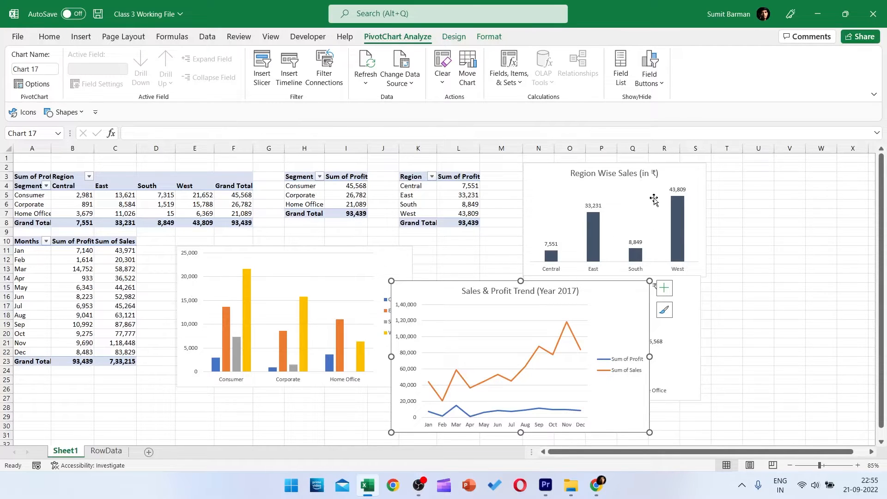
drag(495, 283, 483, 247)
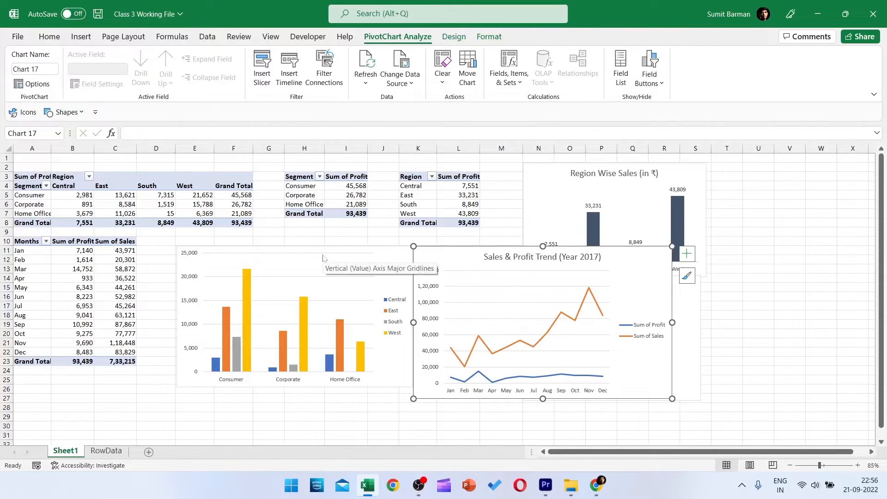
- Add a new worksheet and copy all four pivot charts from Sheet1 into it
click(148, 452)
click(65, 450)
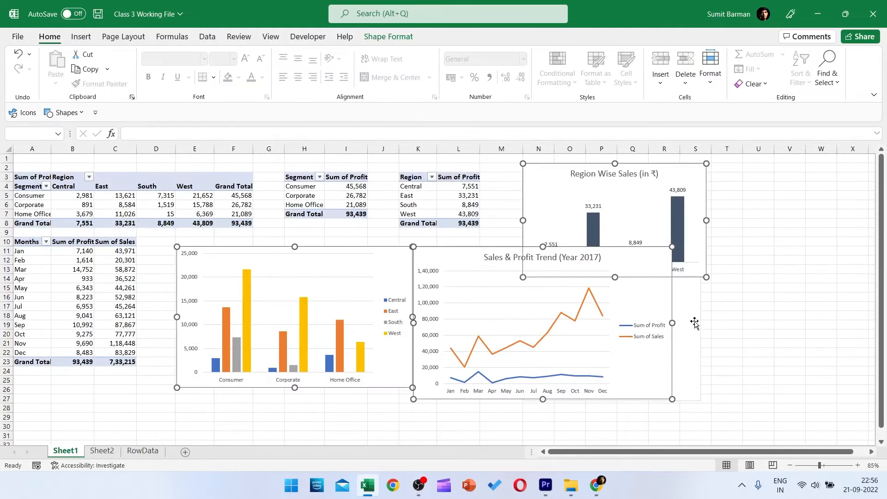
key(ctrl+c)
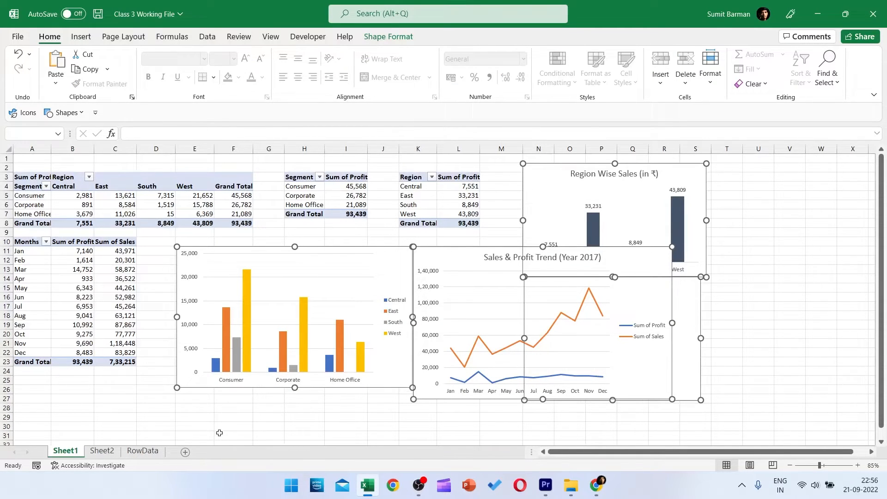
click(102, 450)
key(ctrl+v)
click(736, 282)
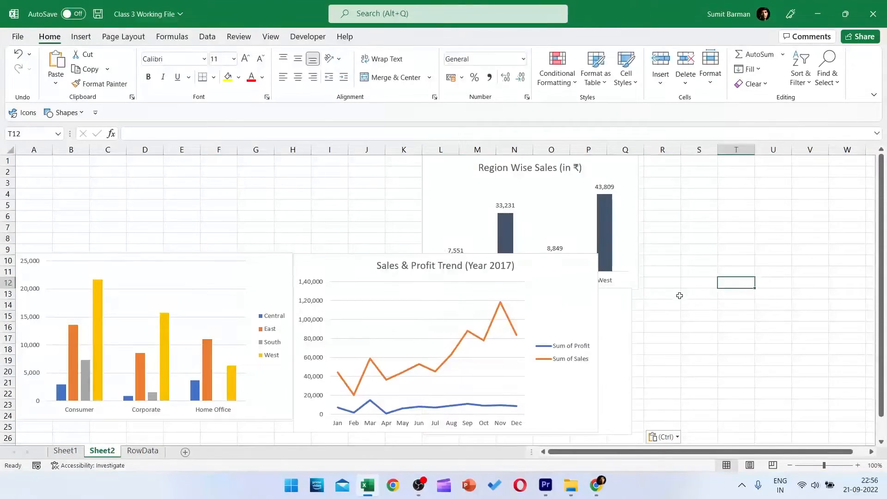
ctrl+scroll(541, 173, down, 1)
click(541, 173)
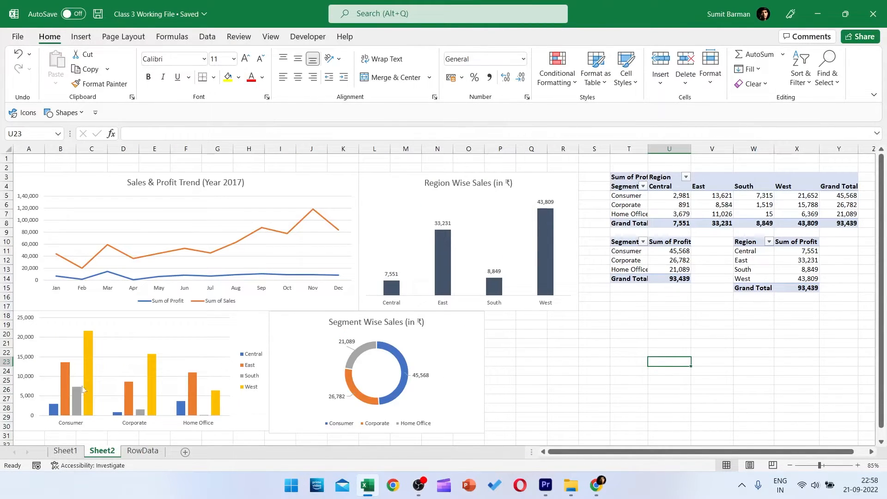
- Rename Sheet2, which holds the copied charts, as Dashboard
click(65, 451)
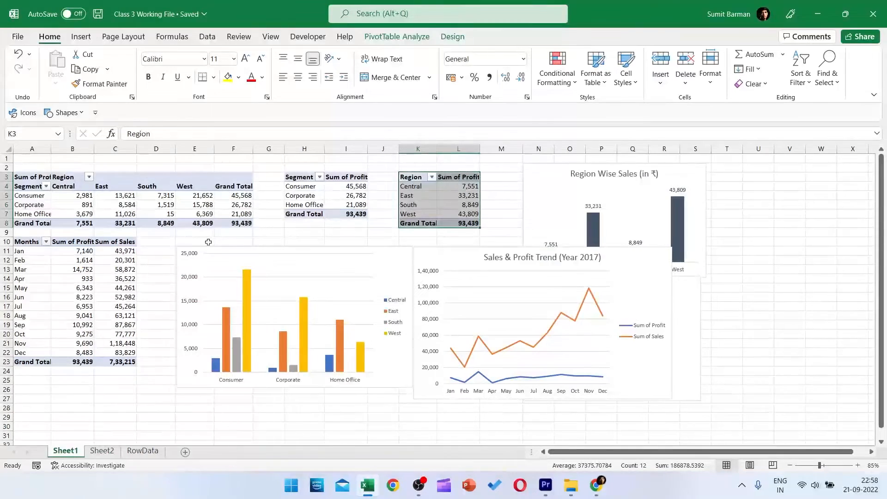
click(102, 450)
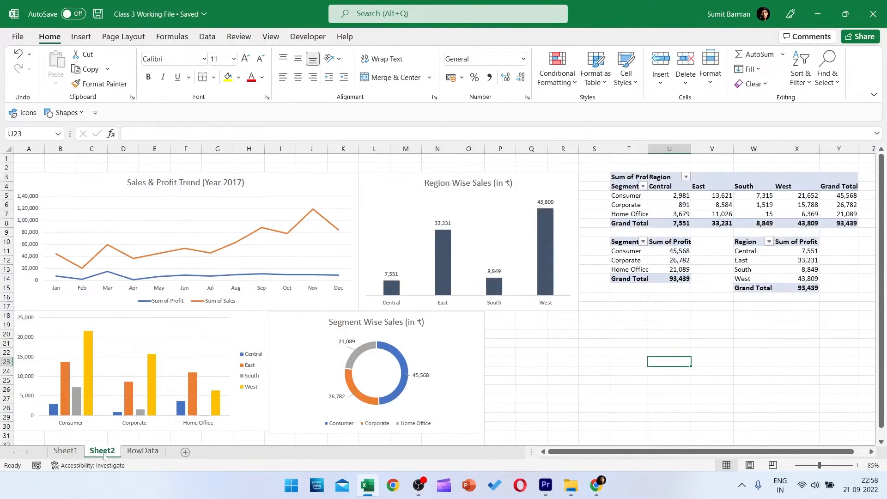
text(Dash)
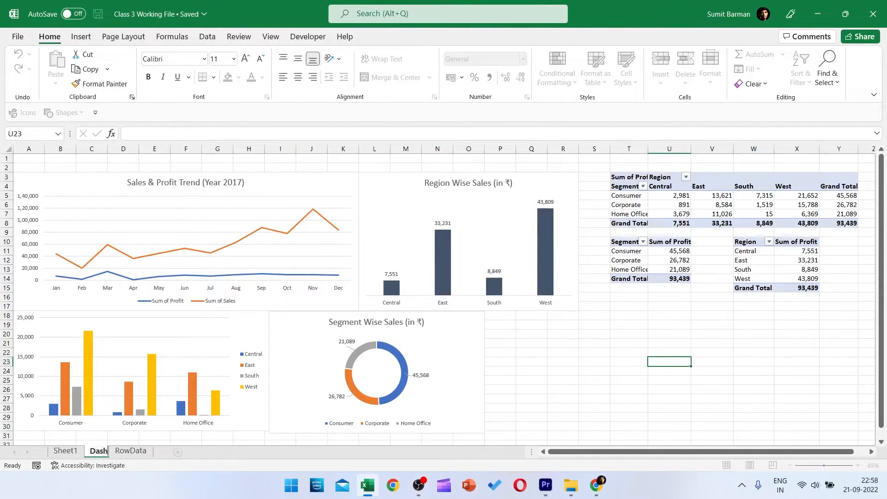
text(board)
key(Return)
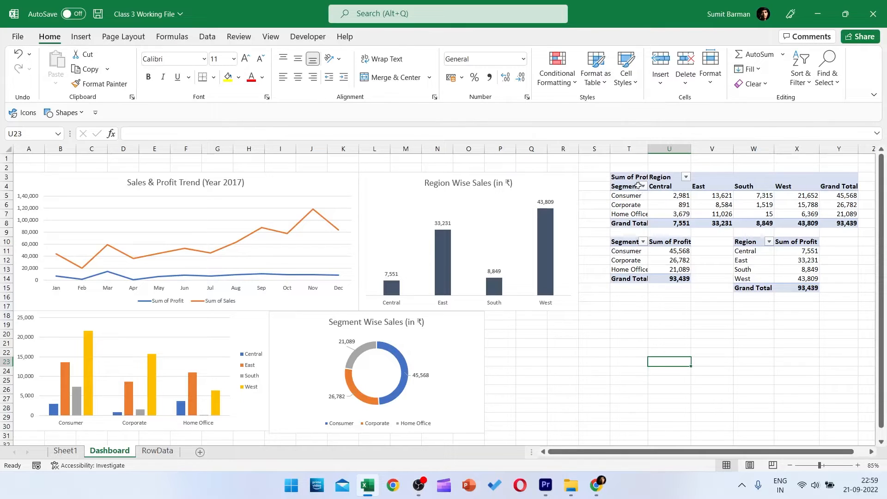
- Insert a Segment slicer for the region chart, place it beneath the pivot tables, and resize it to about 3.97 cm high by 7.4 cm wide
click(625, 195)
click(561, 184)
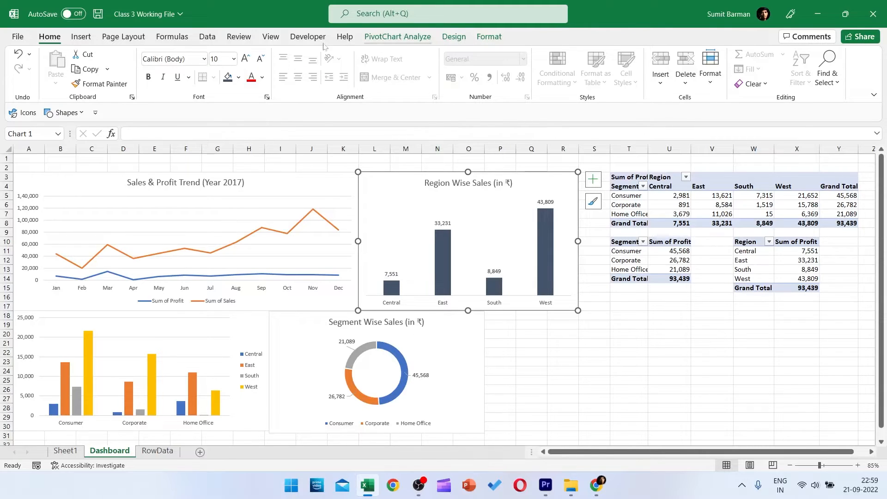
click(80, 37)
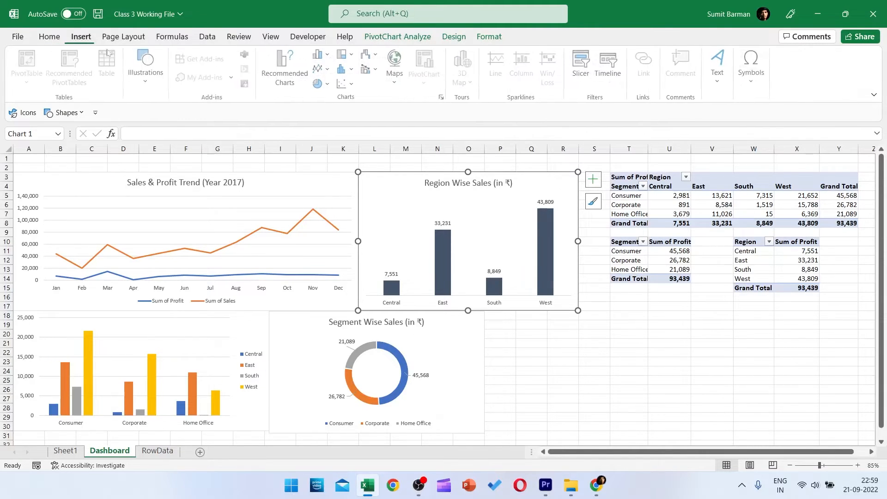
click(583, 63)
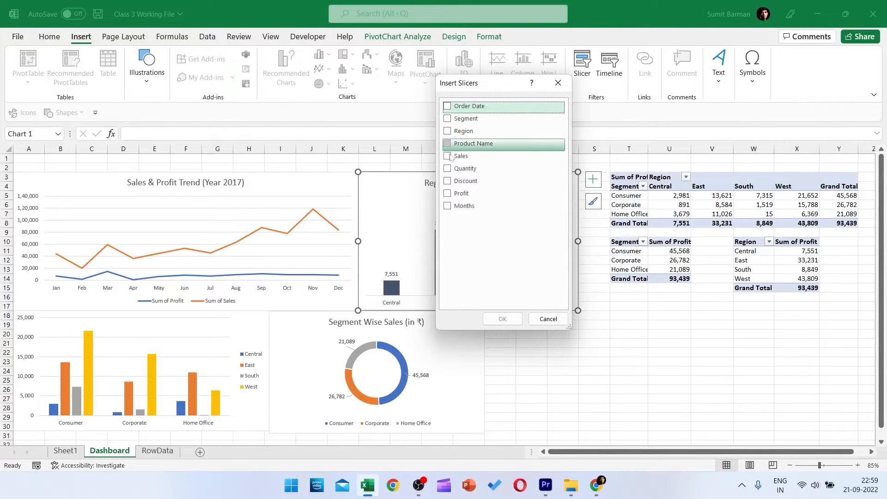
click(448, 118)
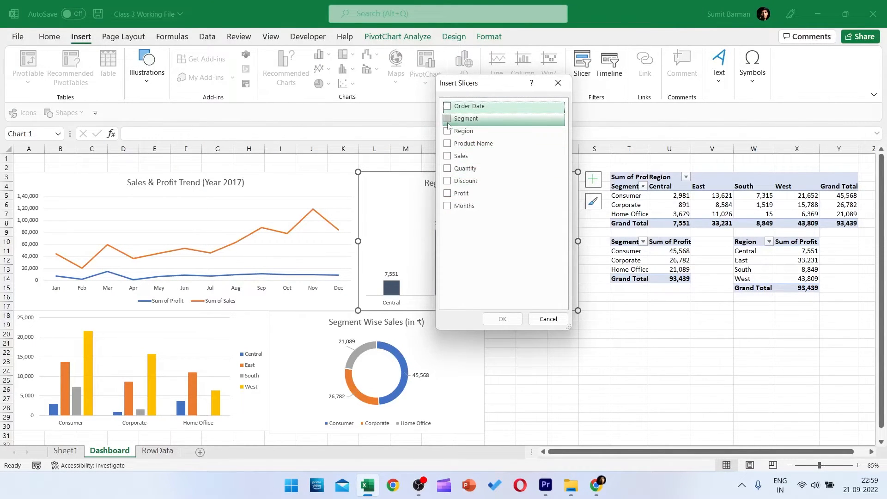
key(Return)
drag(455, 238, 647, 301)
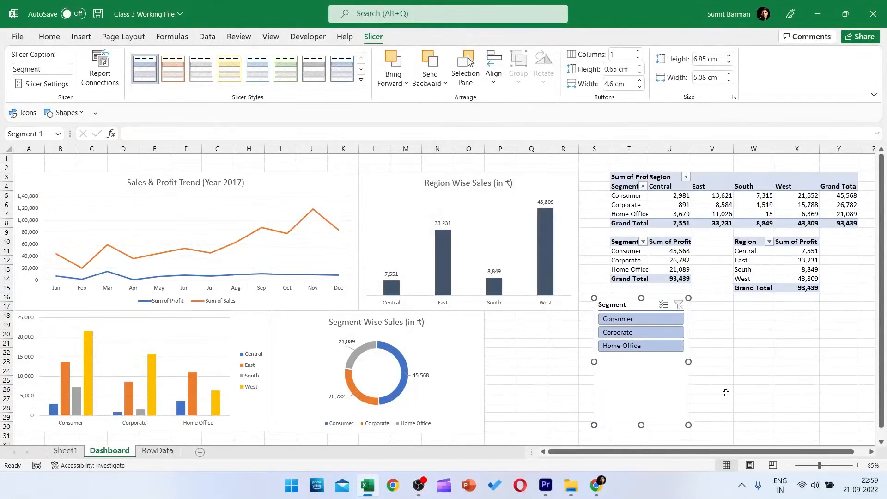
drag(688, 426, 732, 371)
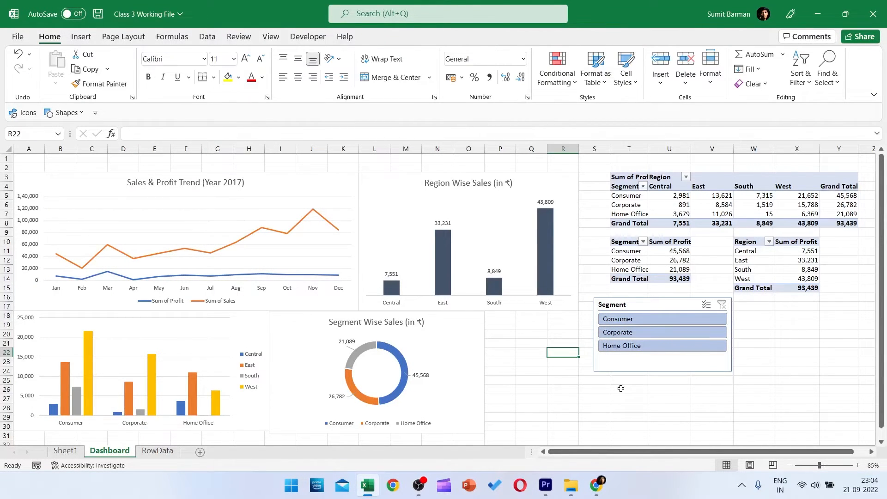
- Test the Segment slicer on the region chart with Consumer, Corporate and Home Office in turn, and reselect all segments
click(633, 320)
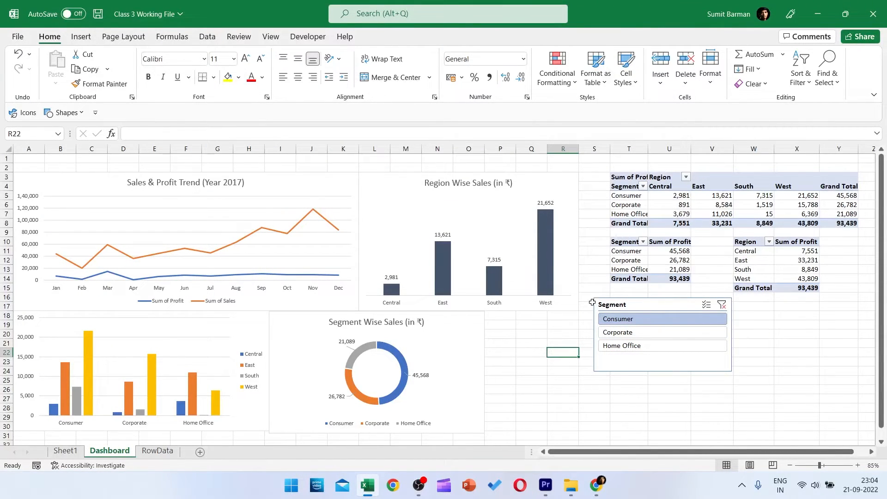
click(621, 332)
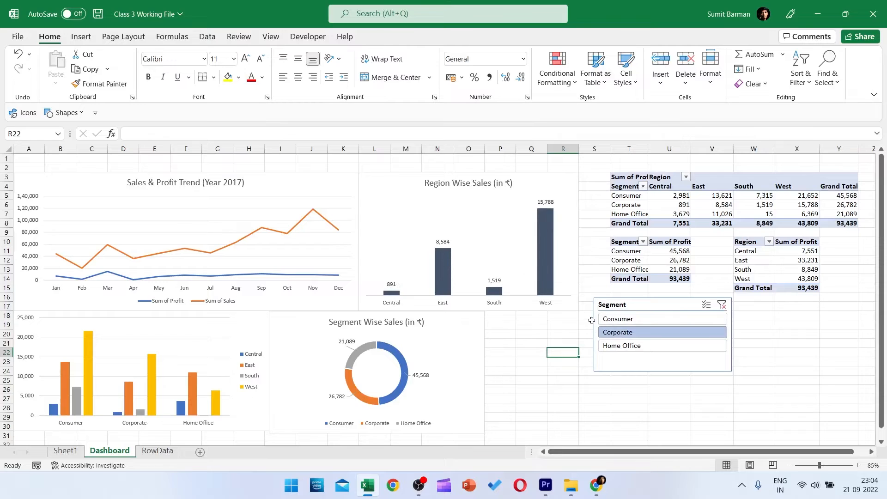
click(643, 320)
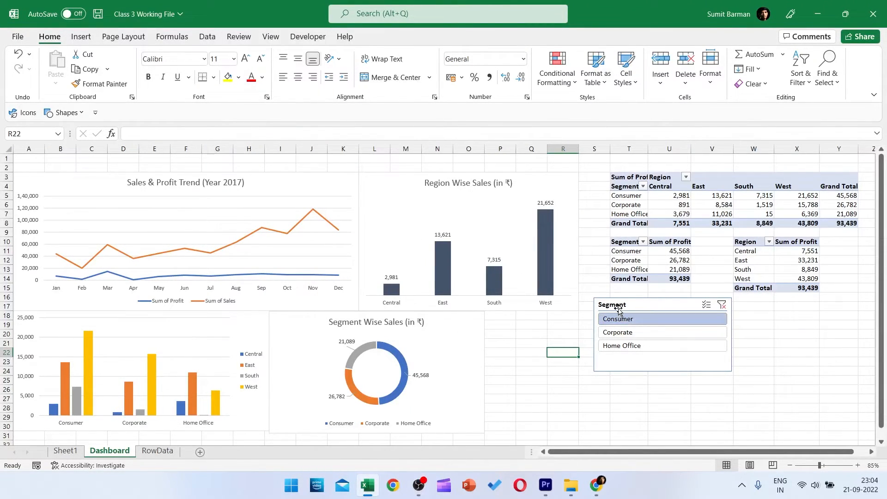
click(628, 332)
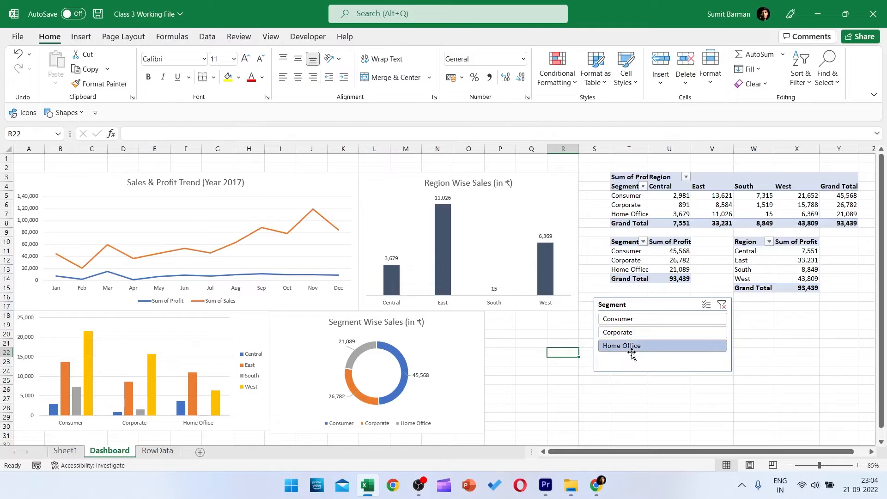
click(622, 319)
click(632, 334)
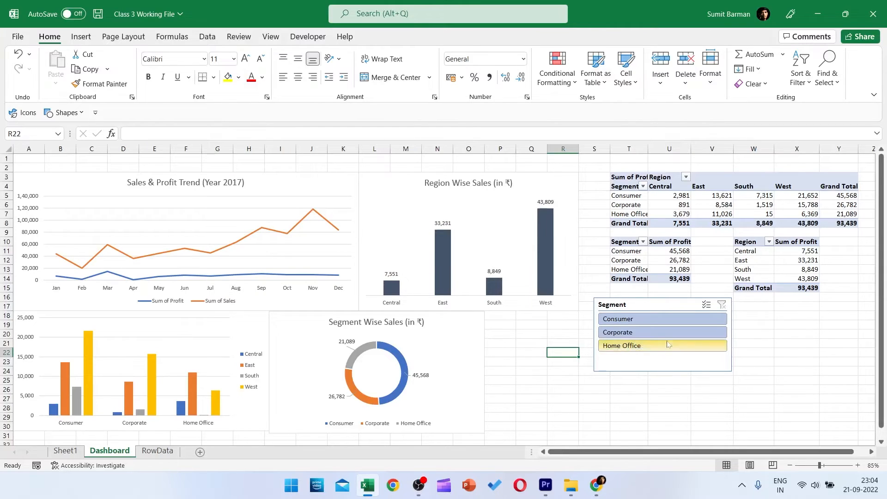
- Connect the Segment slicer to all the listed PivotTables, including those on the Dashboard, PivotTableReport and Sheet1 sheets
click(657, 366)
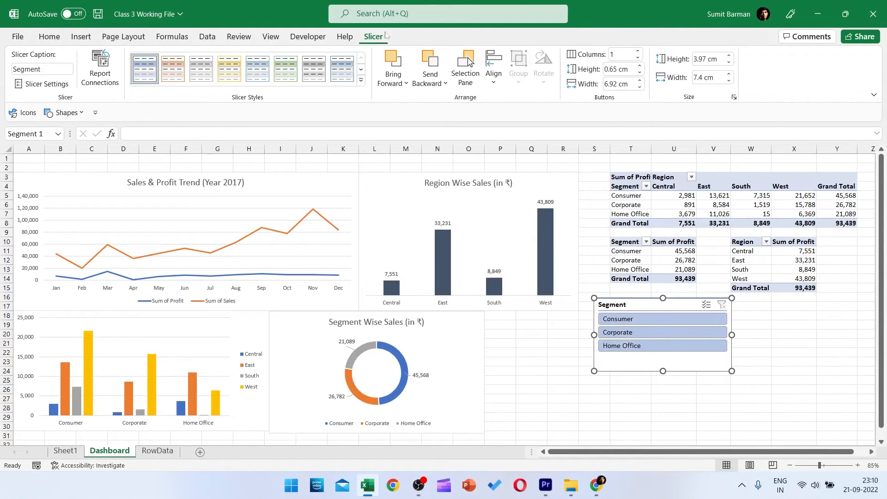
click(100, 67)
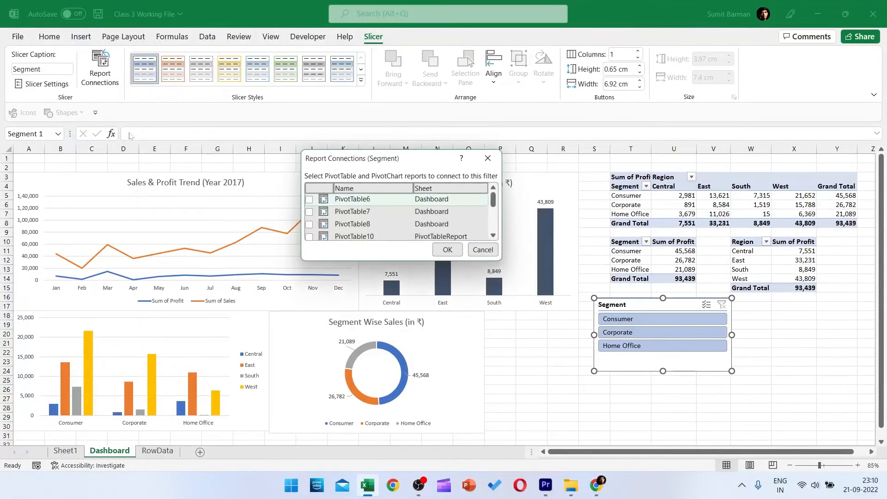
click(310, 213)
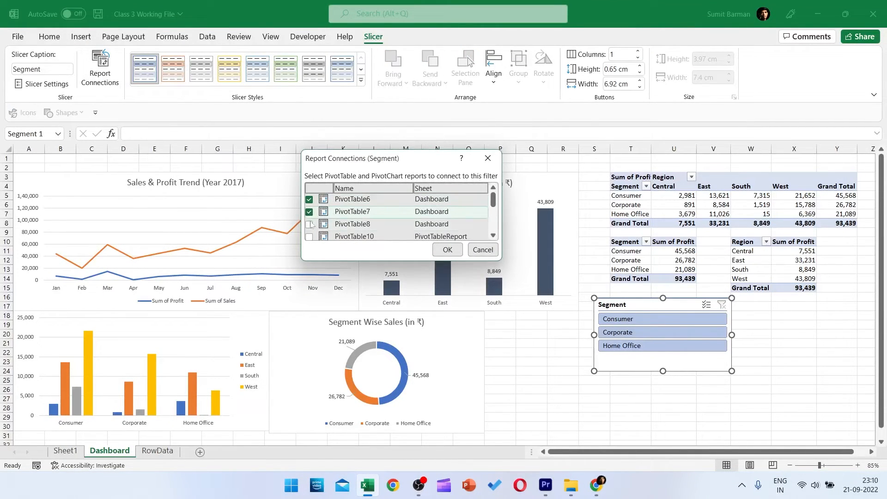
click(309, 224)
click(309, 237)
scroll(377, 231, down, 3)
scroll(377, 230, up, 3)
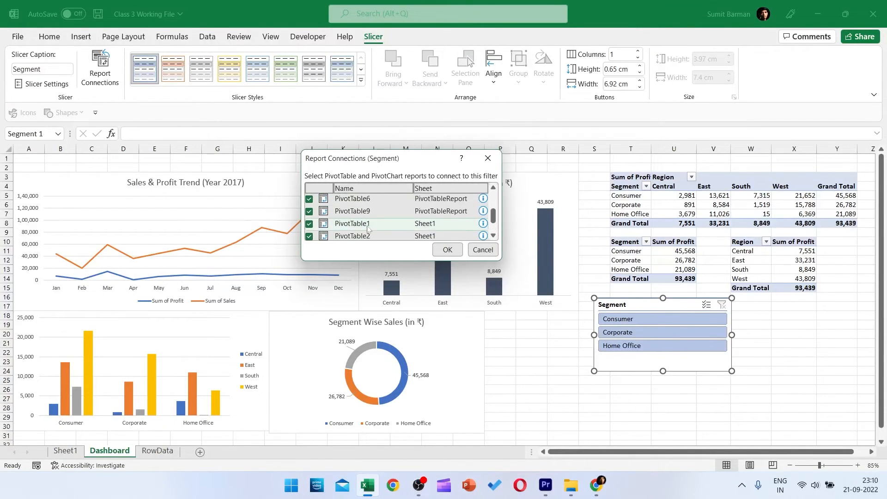
scroll(376, 230, down, 3)
click(448, 249)
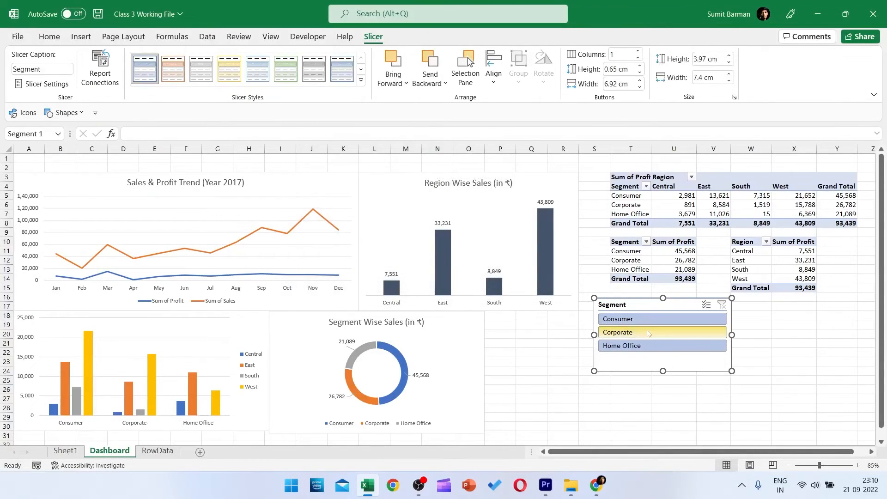
- Test the connected Segment slicer on all dashboard charts by filtering to Consumer, Corporate and Home Office in turn
click(621, 319)
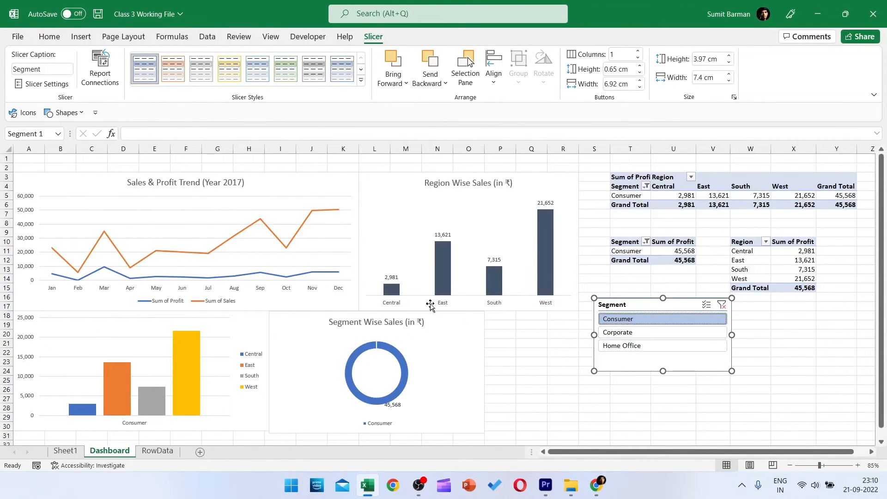
click(655, 332)
click(655, 345)
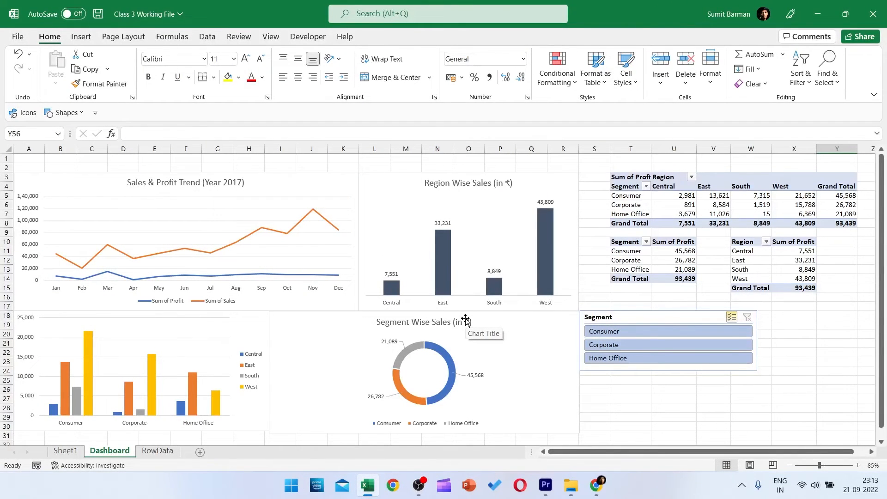
- Review the source records on the RowData sheet and the pivot tables and pivot charts on Sheet1
click(168, 450)
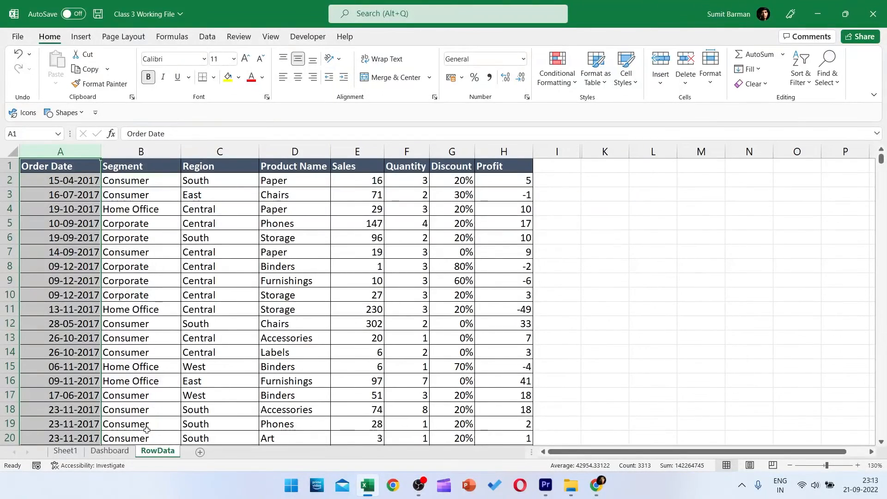
click(65, 451)
click(158, 451)
click(65, 450)
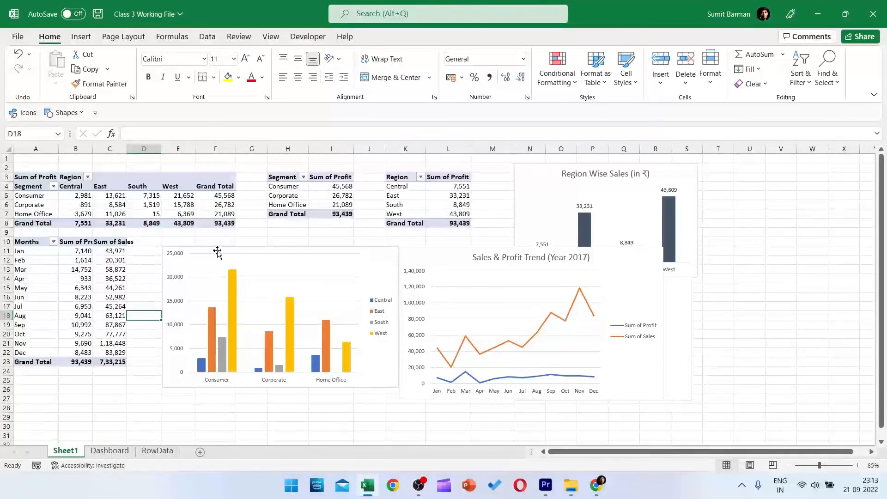
click(356, 253)
click(481, 250)
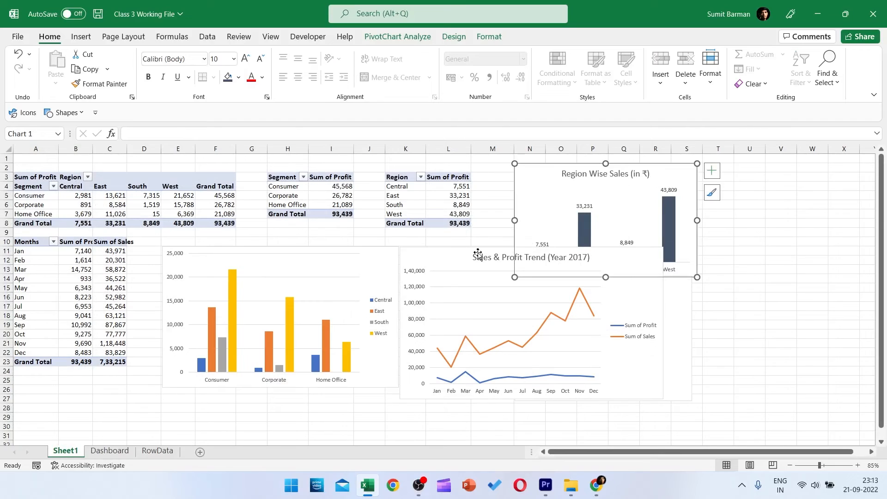
click(326, 247)
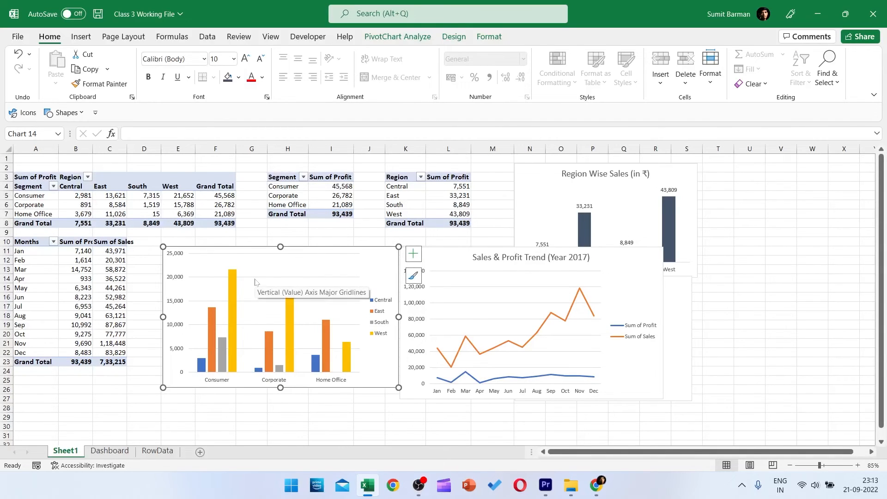